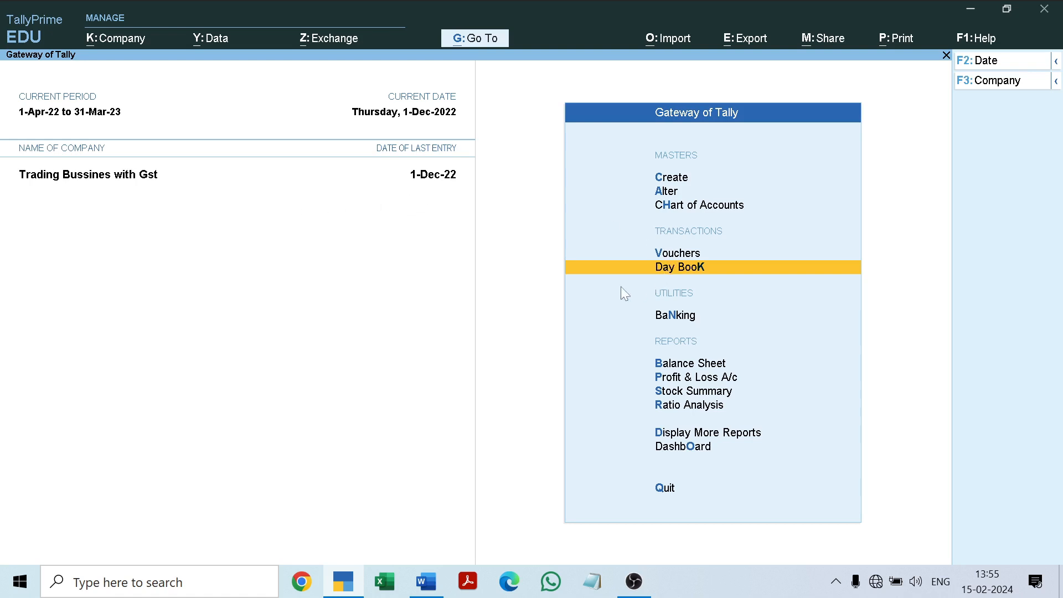
Step: Review the vouchers listed in the Day Book for 1-Dec-22, including the Ajay Telecom purchase and debit note, and close it
key("Return")
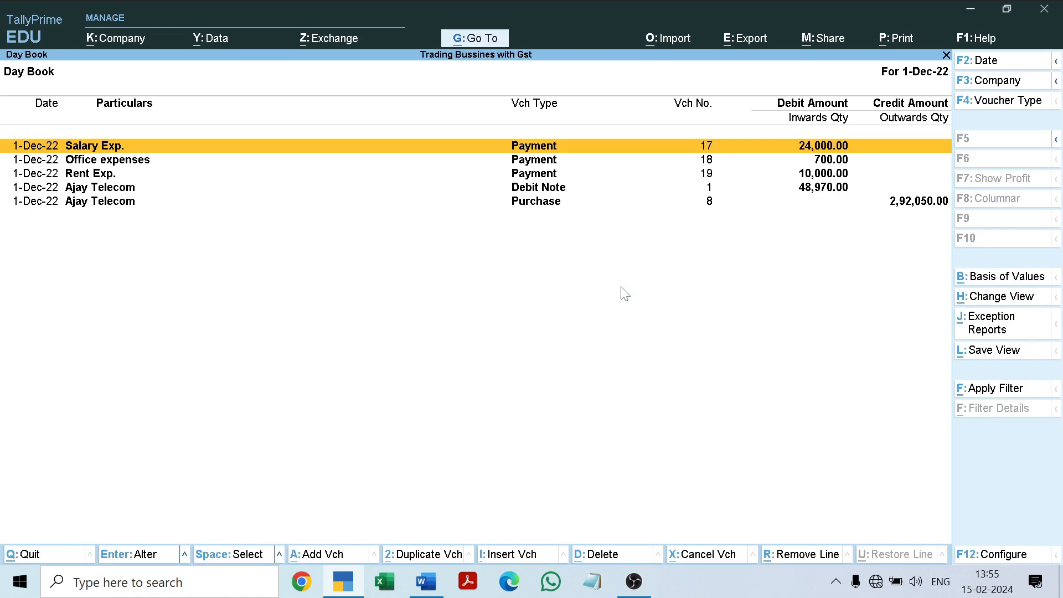
key("Down")
key("Down")
key("Down")
key("Down")
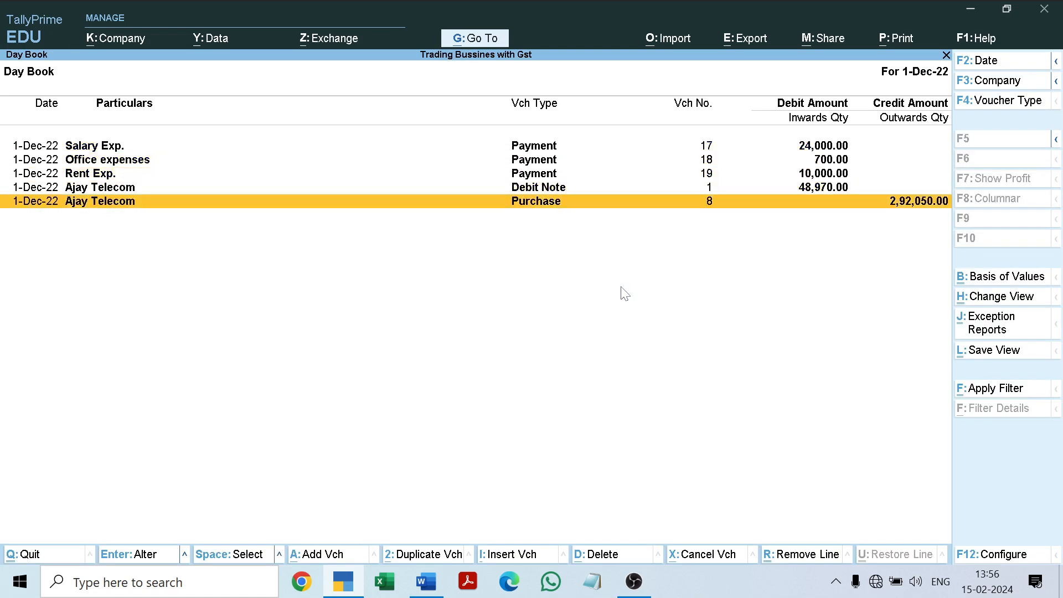
key("Up")
key("Up")
key("Up")
key("Down")
key("Down")
key("Down")
key("Up")
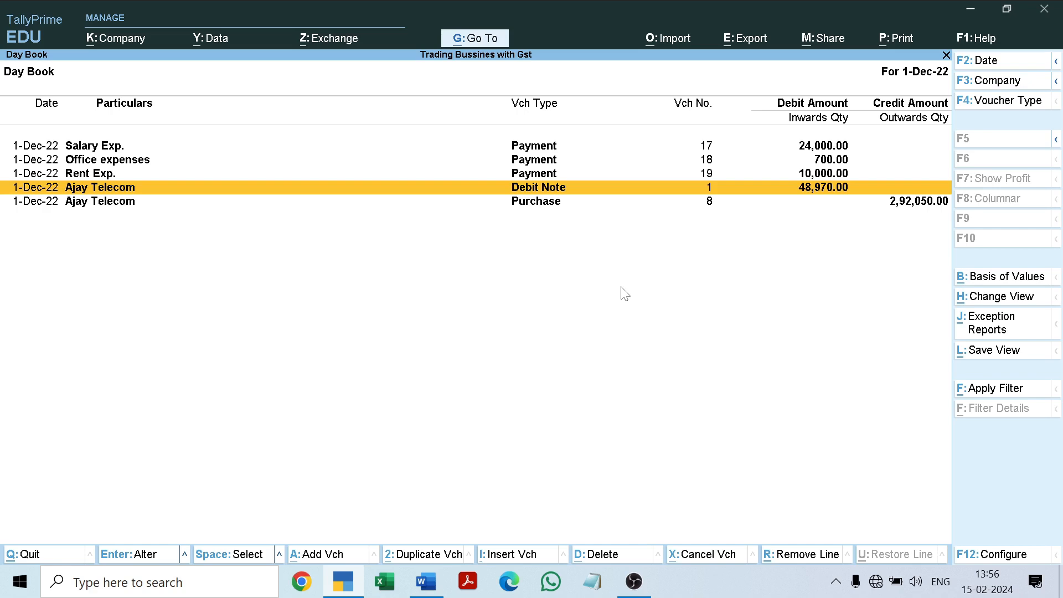
key("Escape")
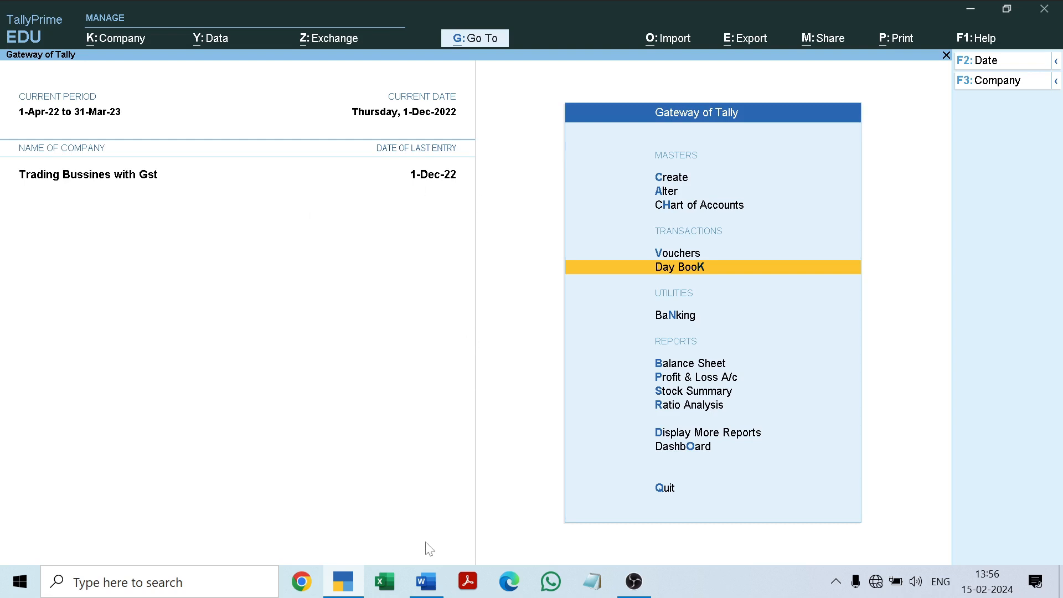
Step: Switch to the December project document in Word, read transactions 43 to 49, and return to TallyPrime
left_click(427, 582)
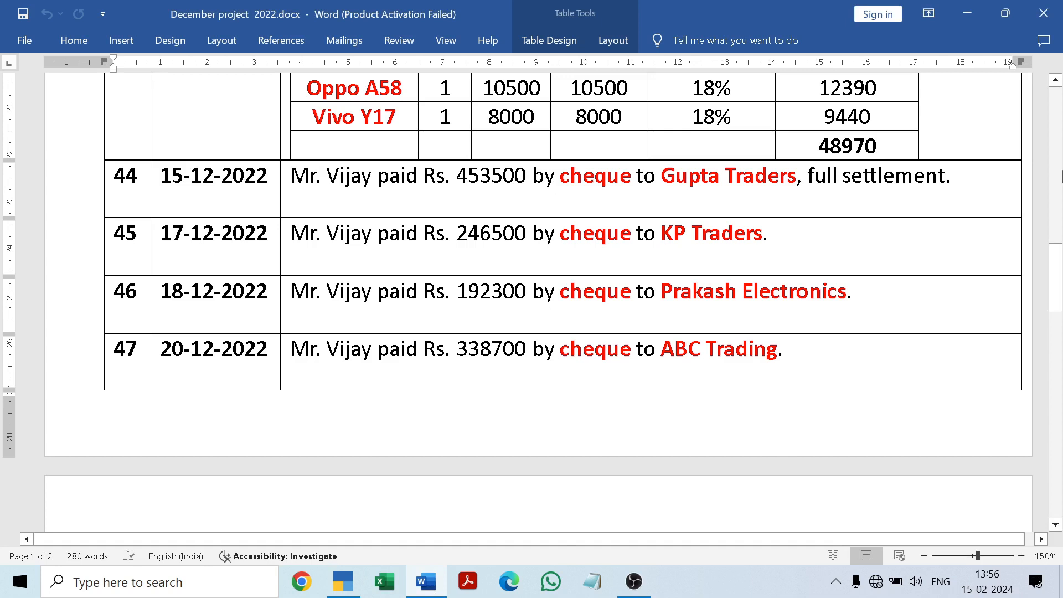
left_click_drag(1058, 267, 1058, 232)
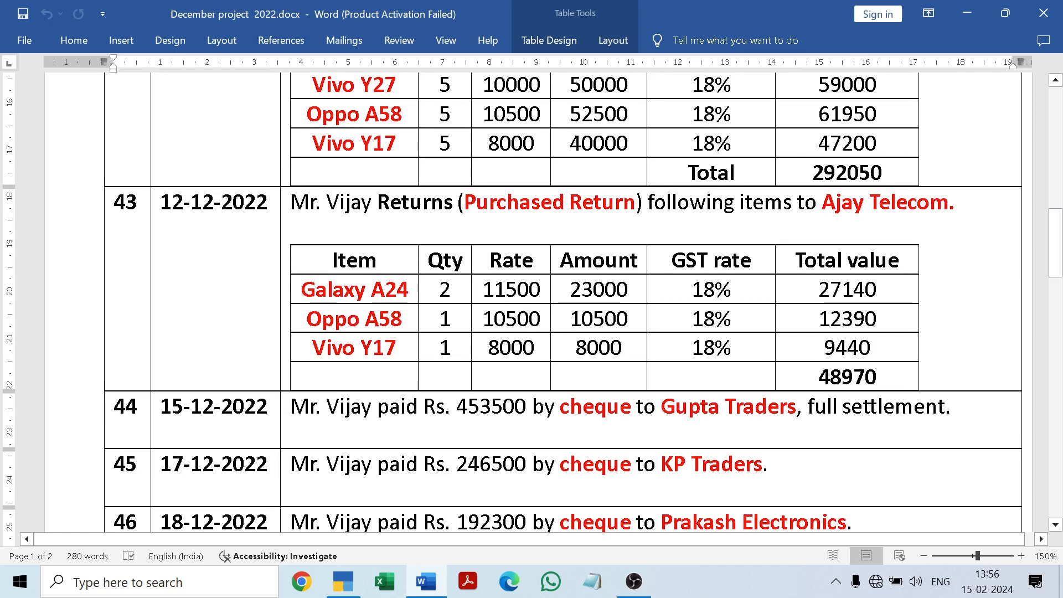
left_click_drag(1058, 248, 1058, 292)
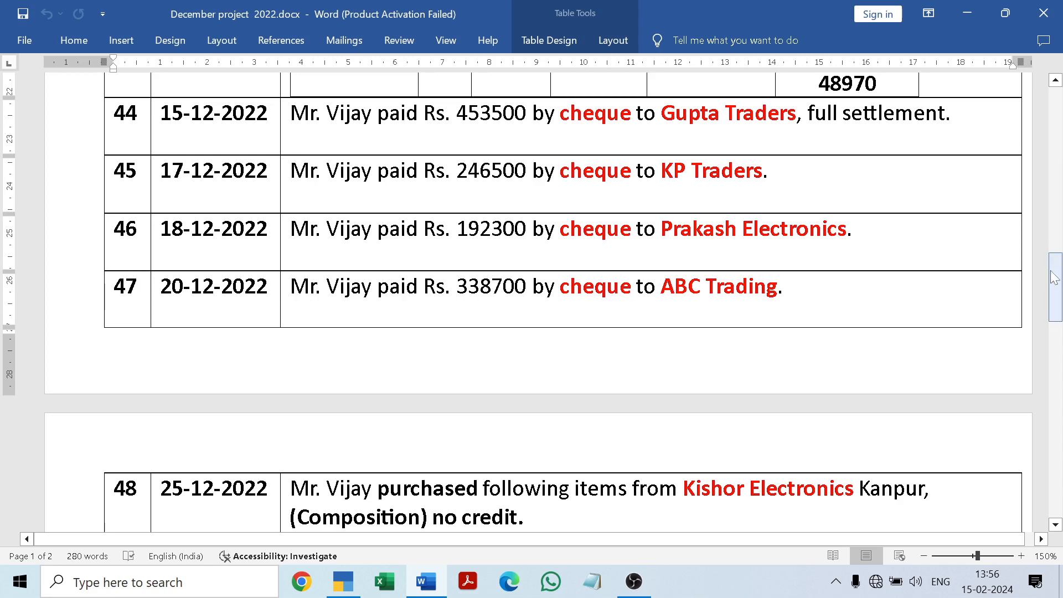
left_click_drag(1054, 277, 1058, 320)
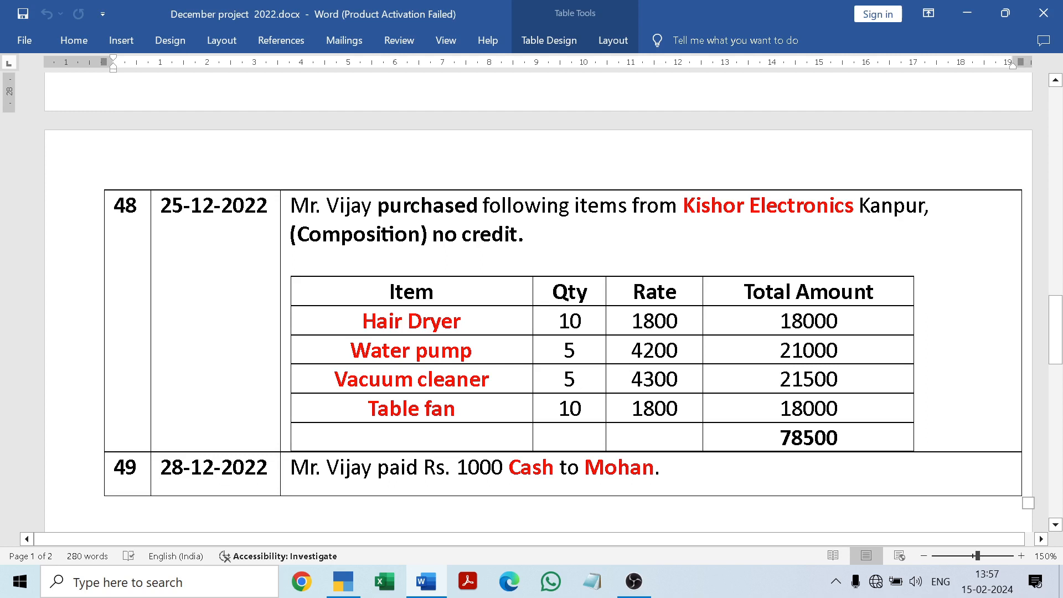
left_click_drag(1056, 330, 1055, 270)
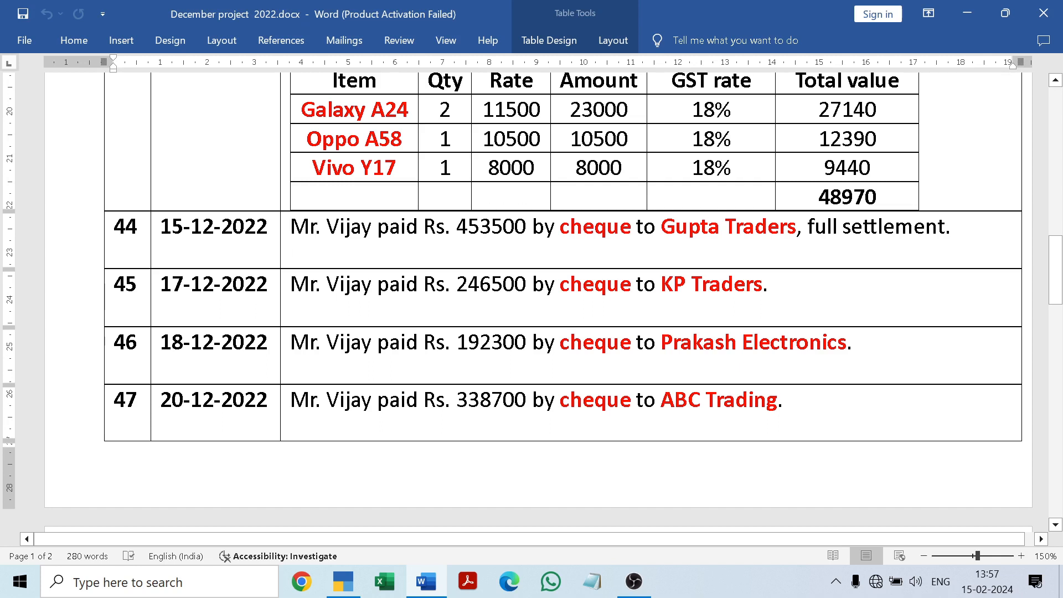
mouse_move(438, 582)
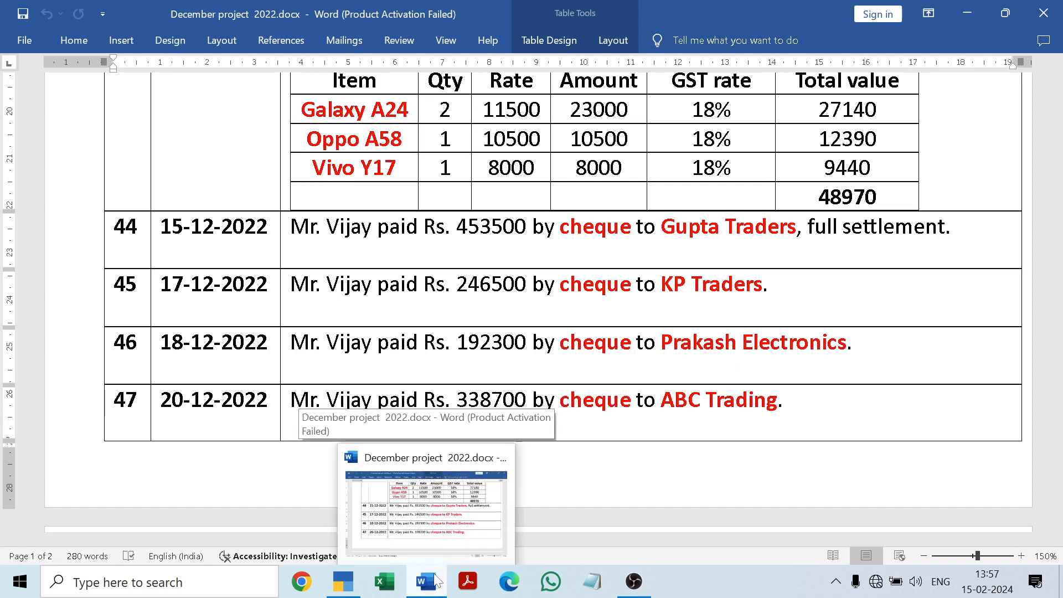
left_click(438, 581)
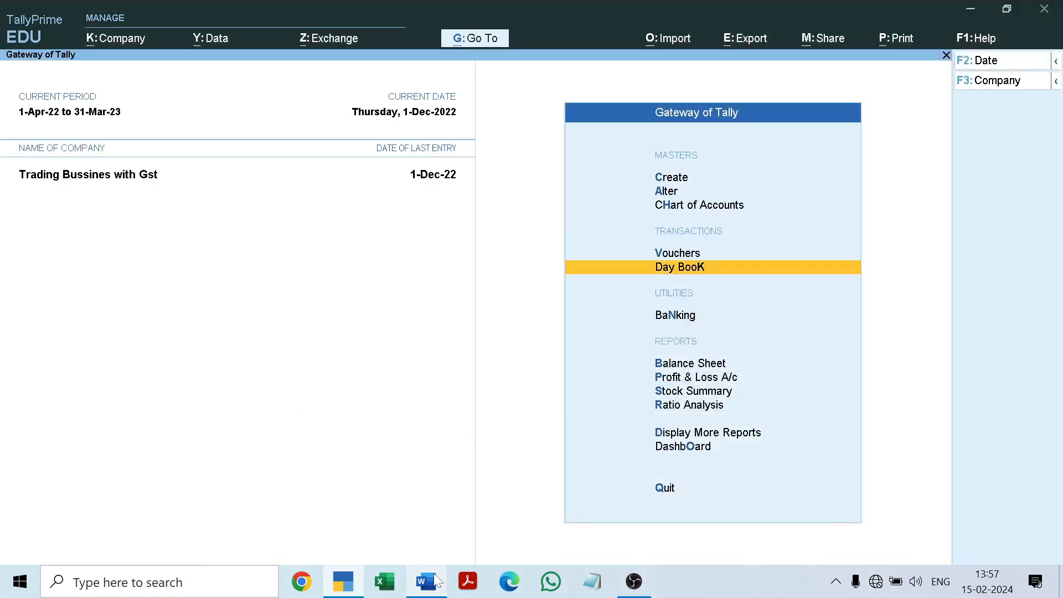
Step: Start a payment voucher and select Gupta Traders as the debit ledger, checking transaction 44 in the Word document
key("Up")
key("Return")
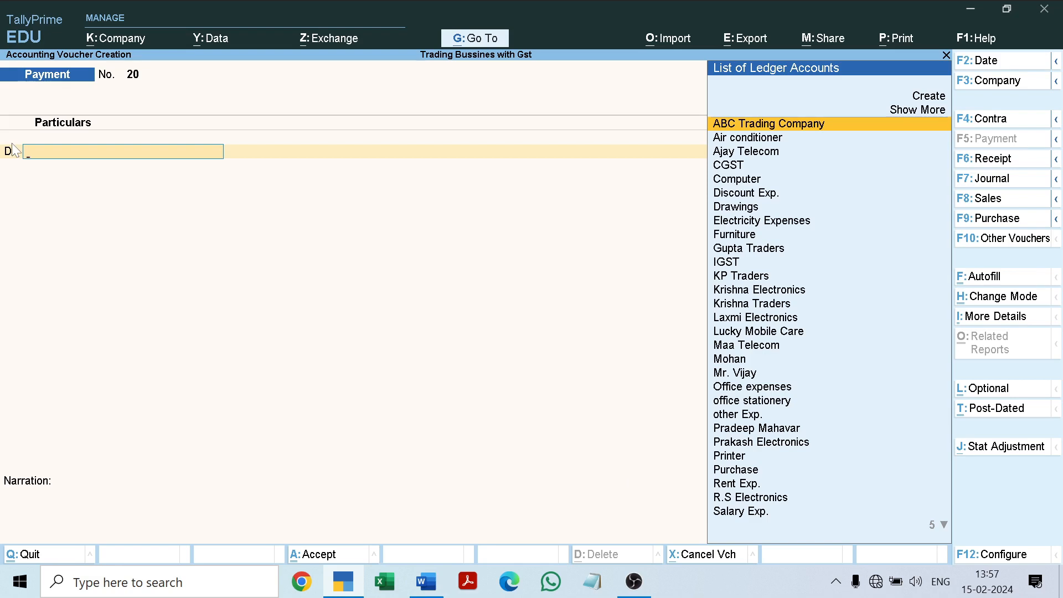
left_click(426, 582)
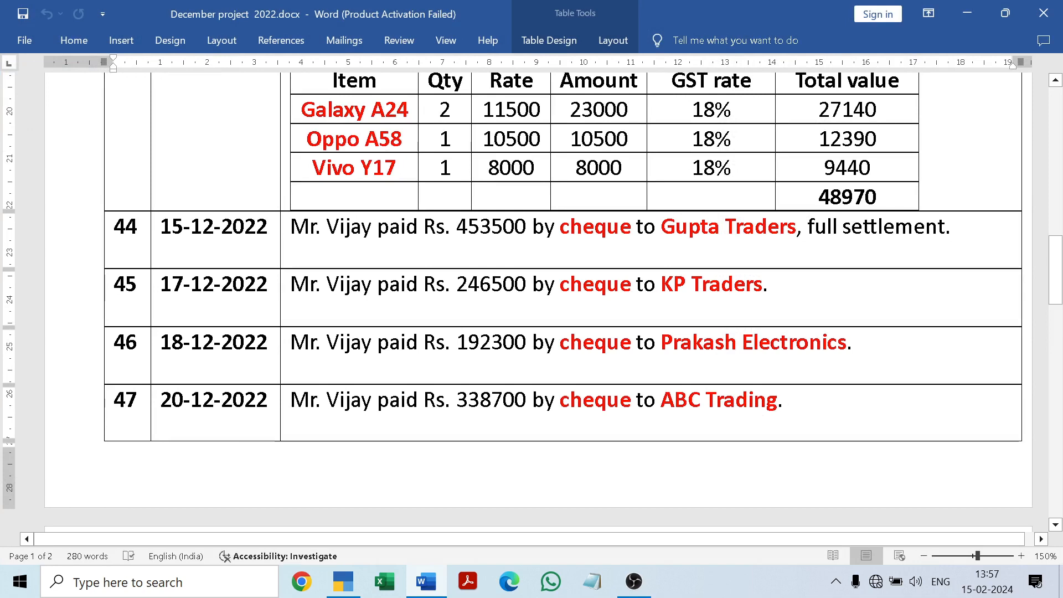
left_click(427, 583)
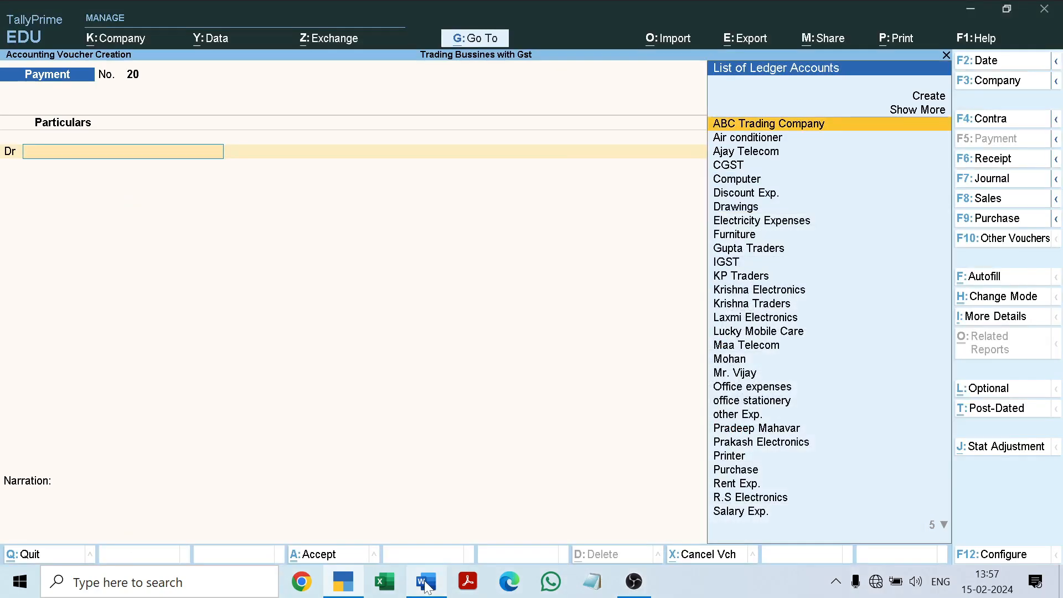
type("Gu")
key("Return")
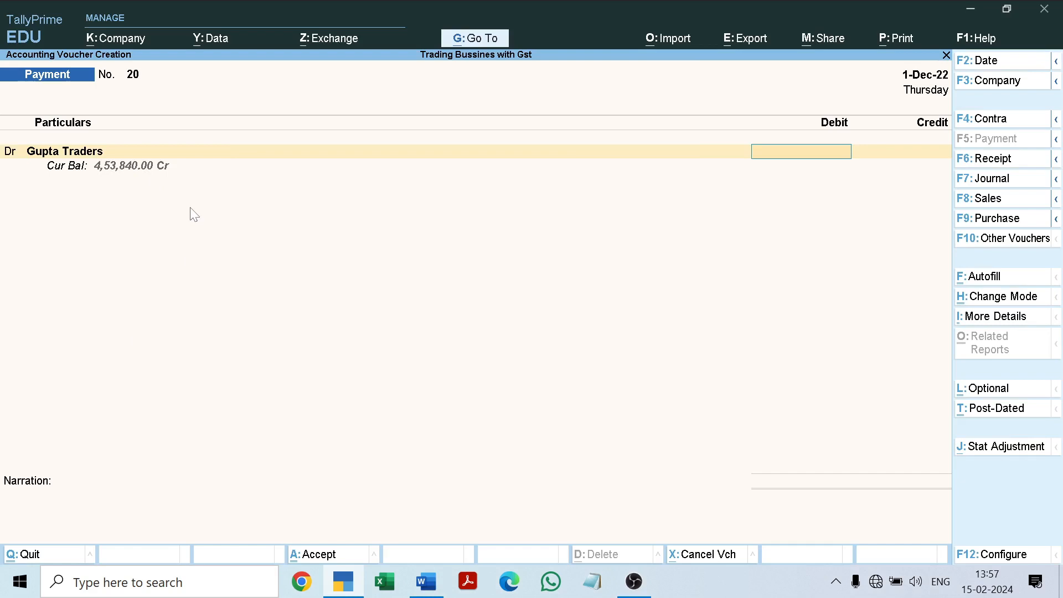
Step: Recheck transaction 44 in Word, debit Gupta Traders 453840, and allocate the amount as Agst Ref to bill 4
left_click(433, 586)
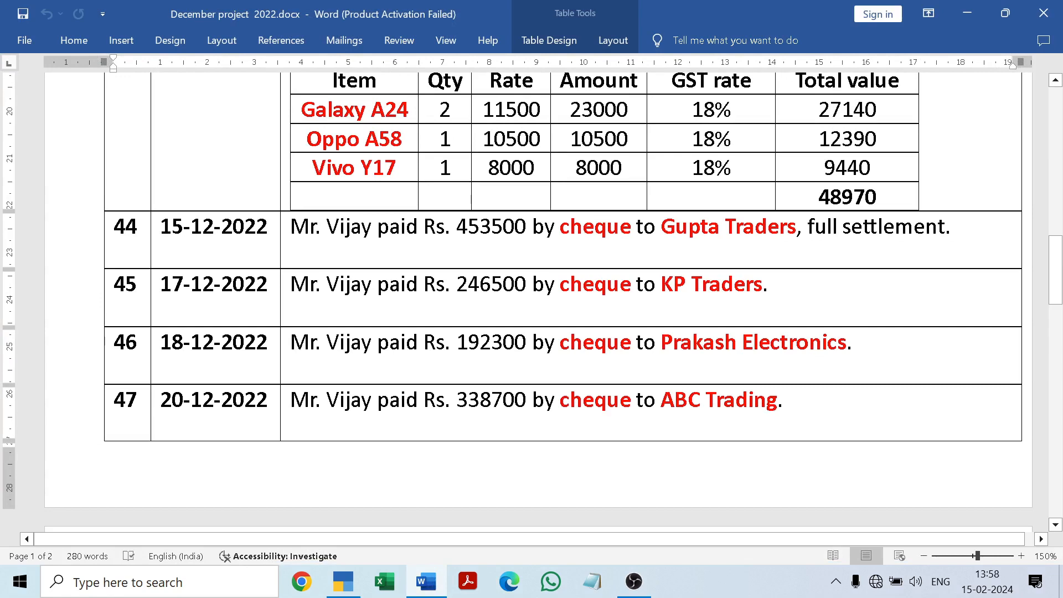
left_click(428, 582)
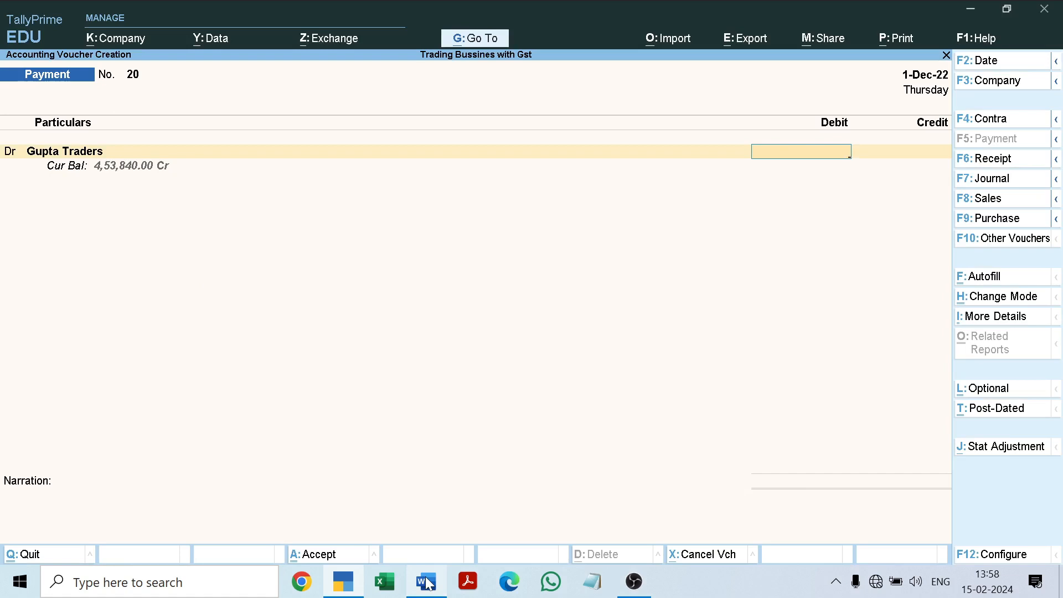
type("453840")
key("Return")
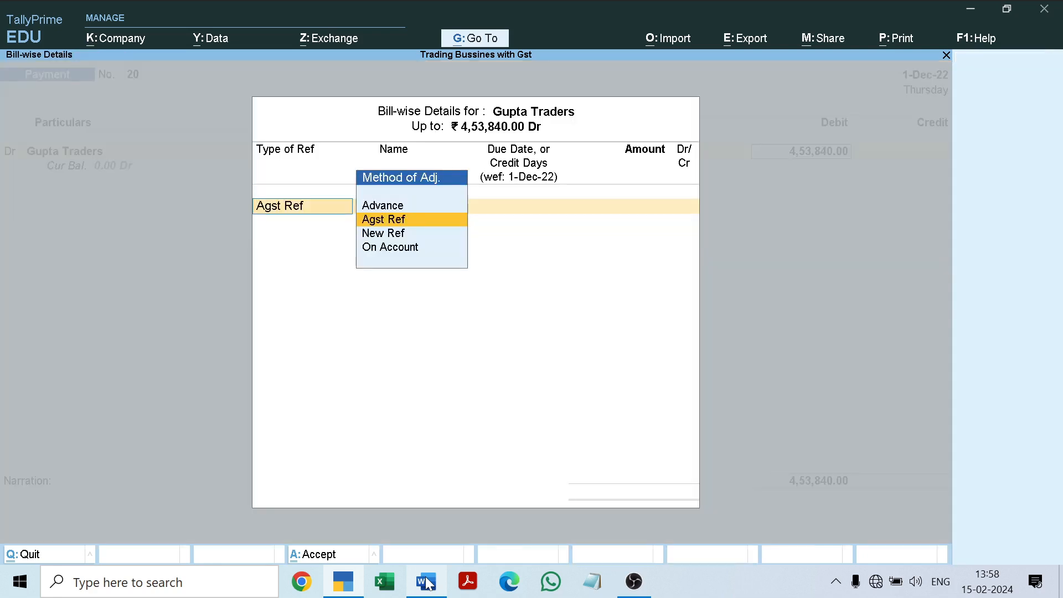
key("Return")
key("Return")
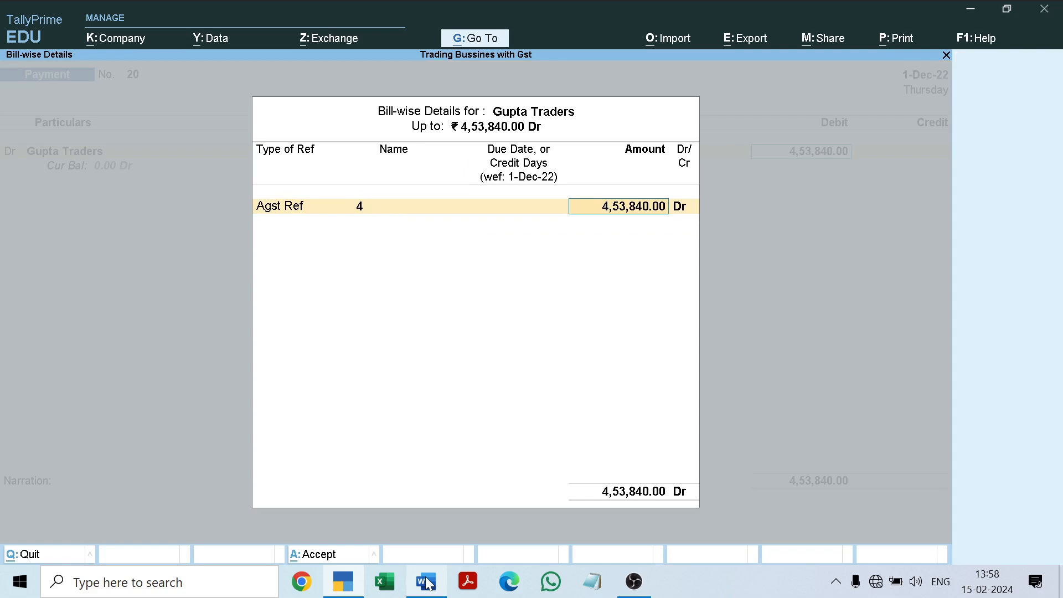
key("Return")
key("Return")
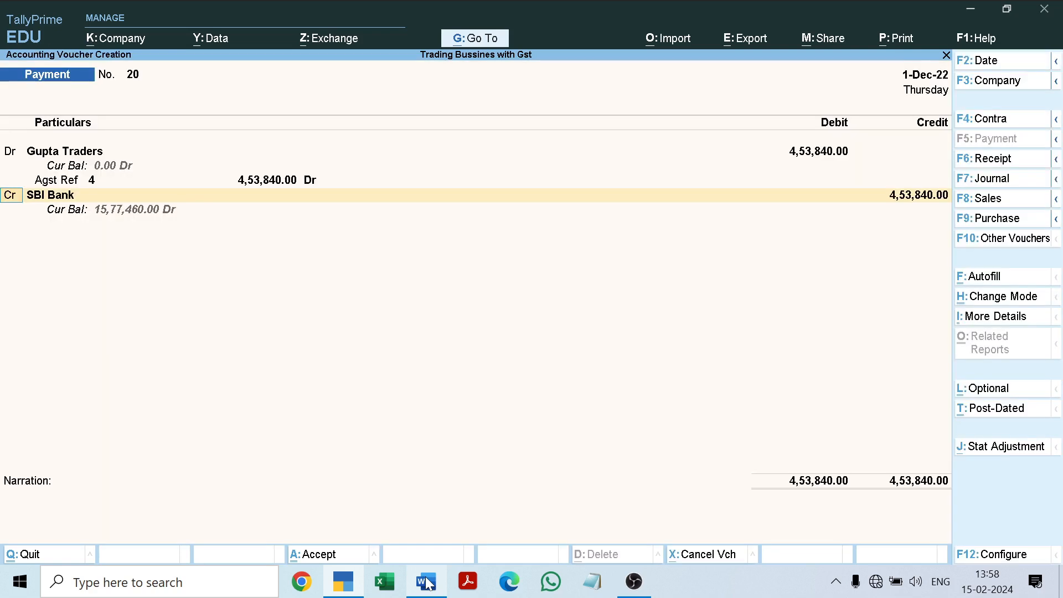
Step: Credit SBI Bank with 453500, accept the cheque allocation dated 1-Dec-22, and begin a second credit line
key("Return")
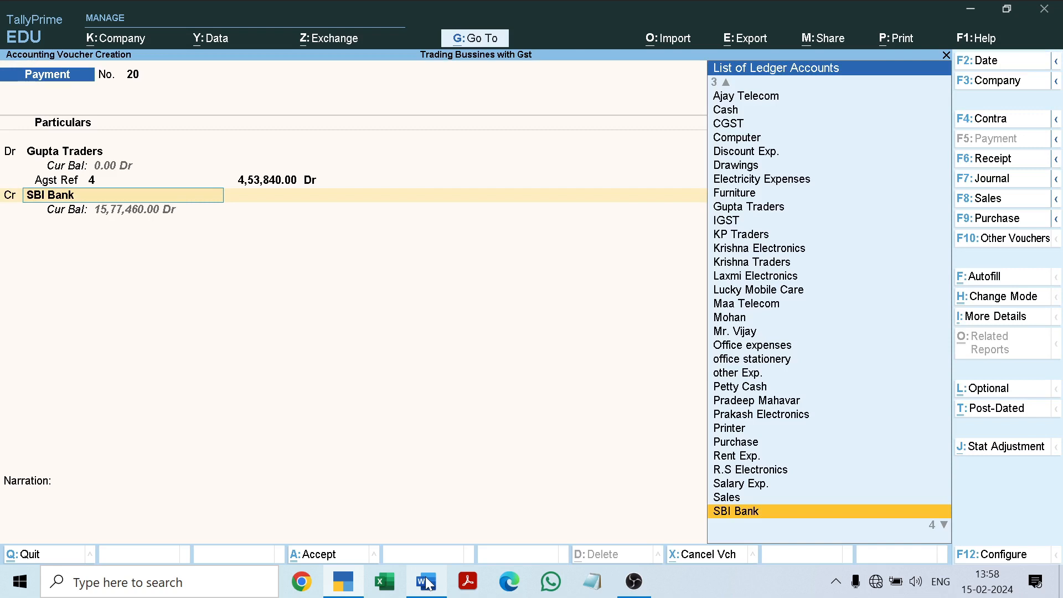
key("Return")
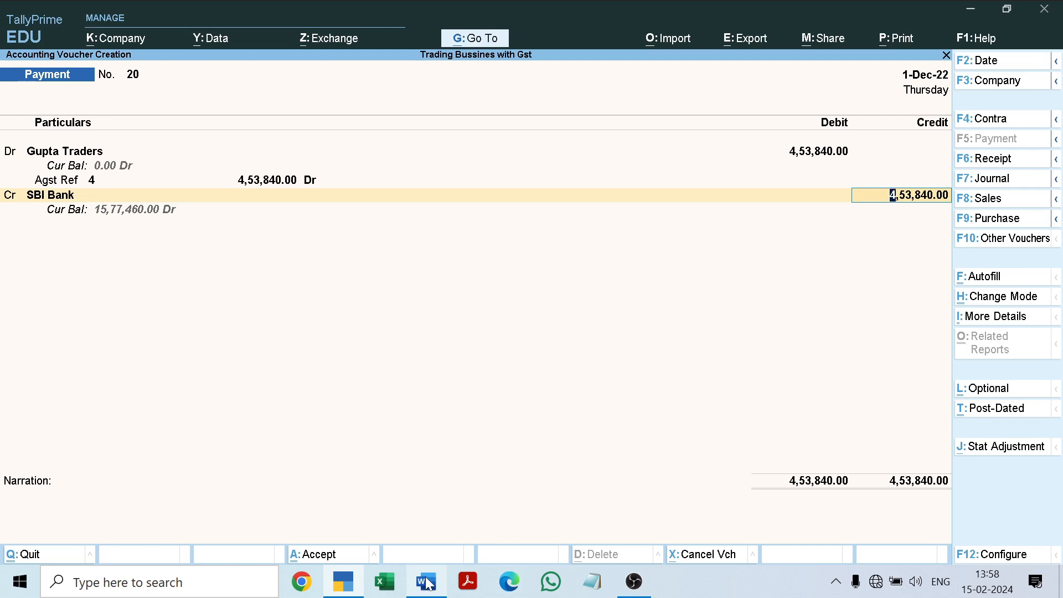
type("453500")
key("Return")
key("Return")
key("Return")
key("Return")
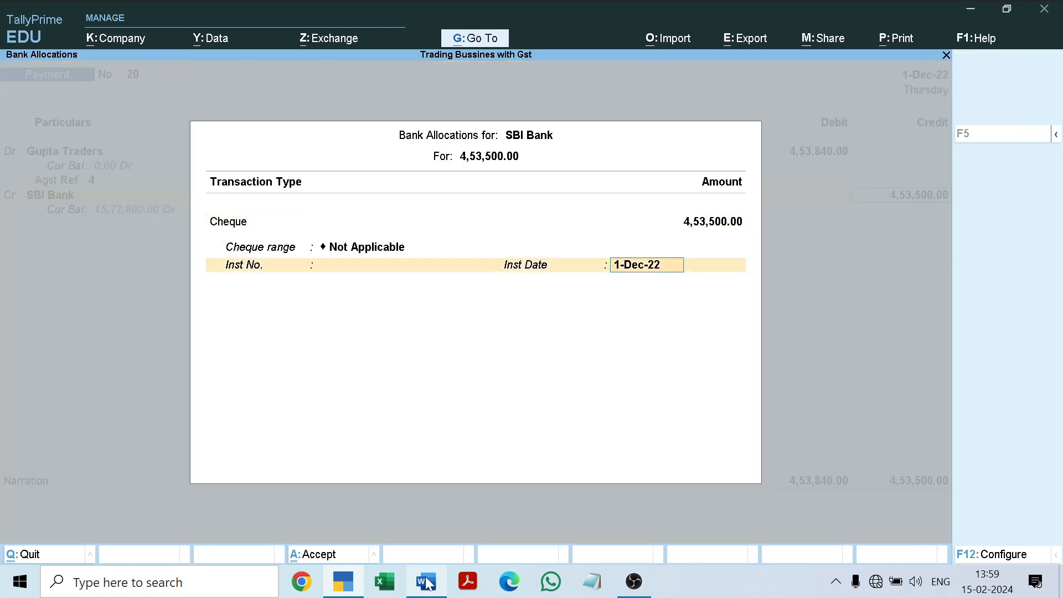
key("Return")
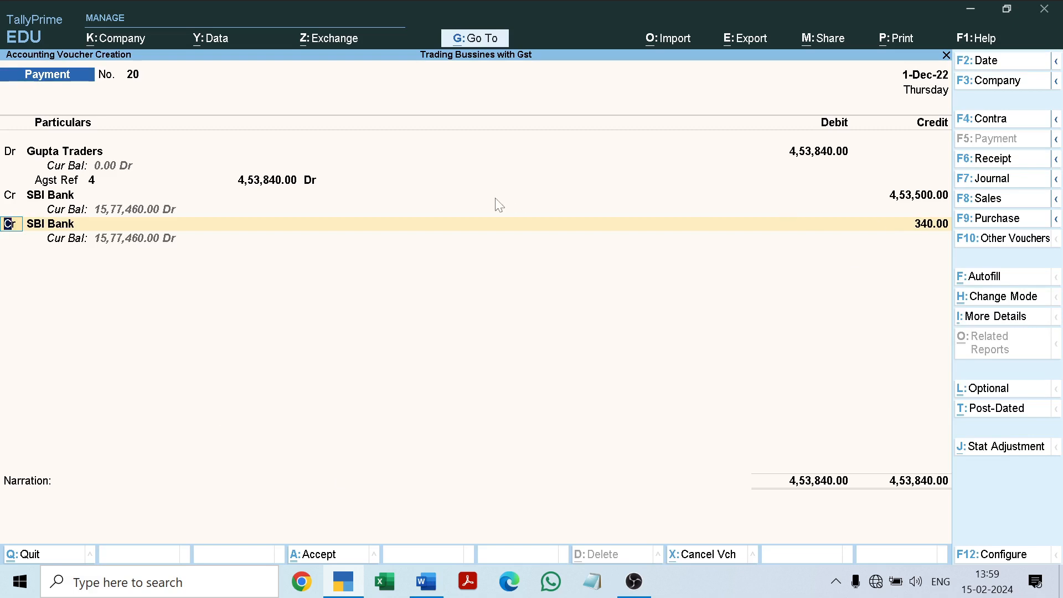
key("Return")
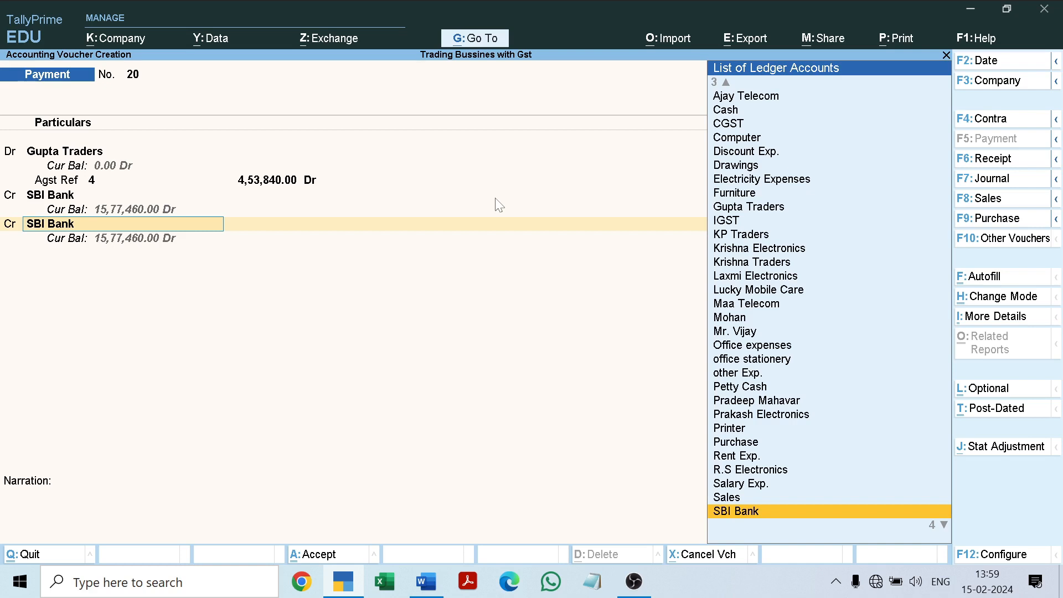
type("De")
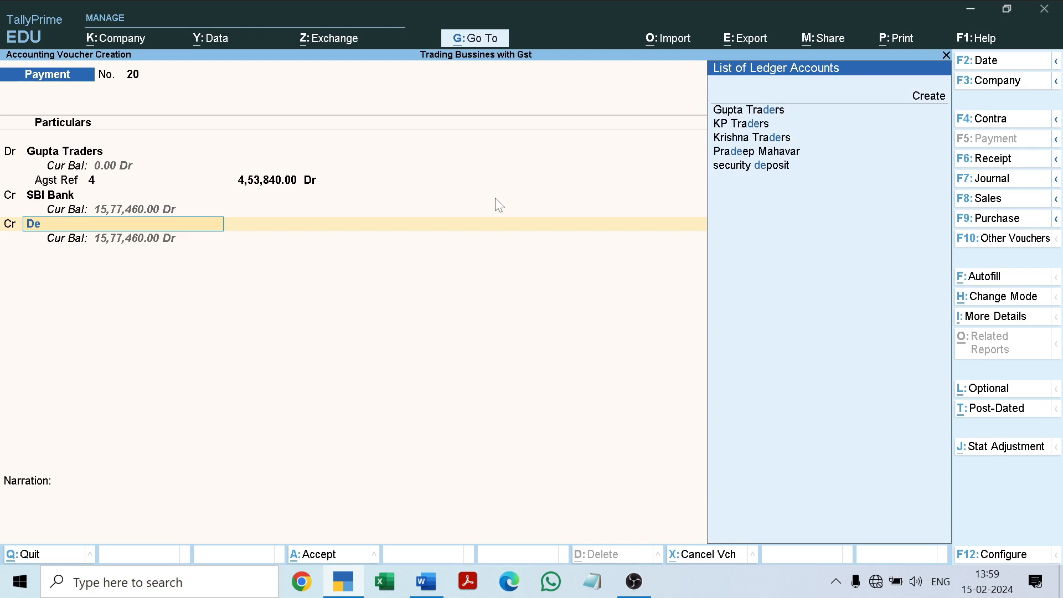
key("BackSpace")
key("BackSpace")
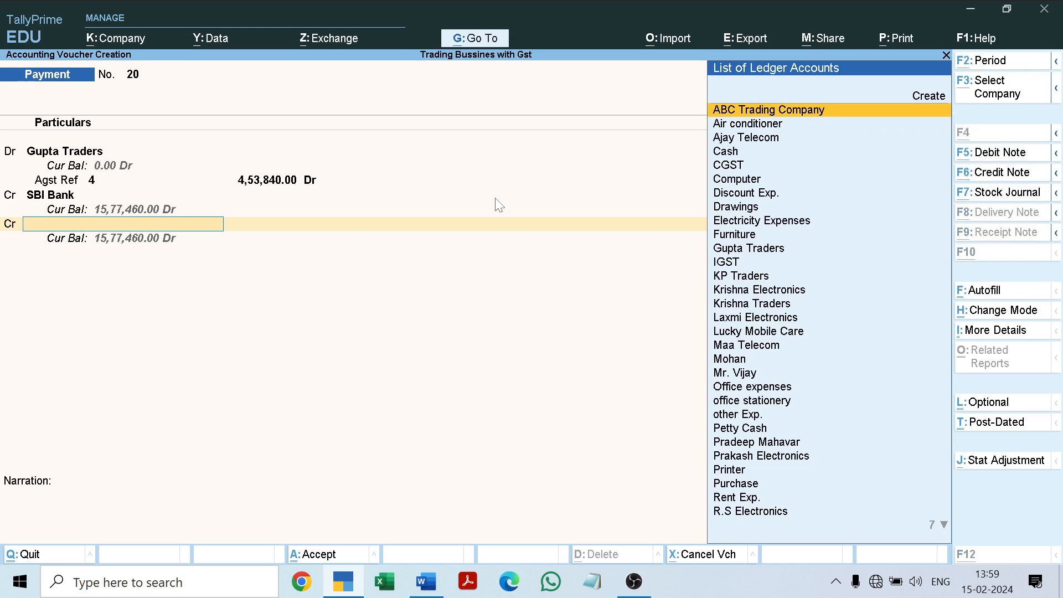
Step: Start a new ledger for the second credit line, named Discount Received and grouped under Indirect Incomes
key("alt+c")
type("Discount")
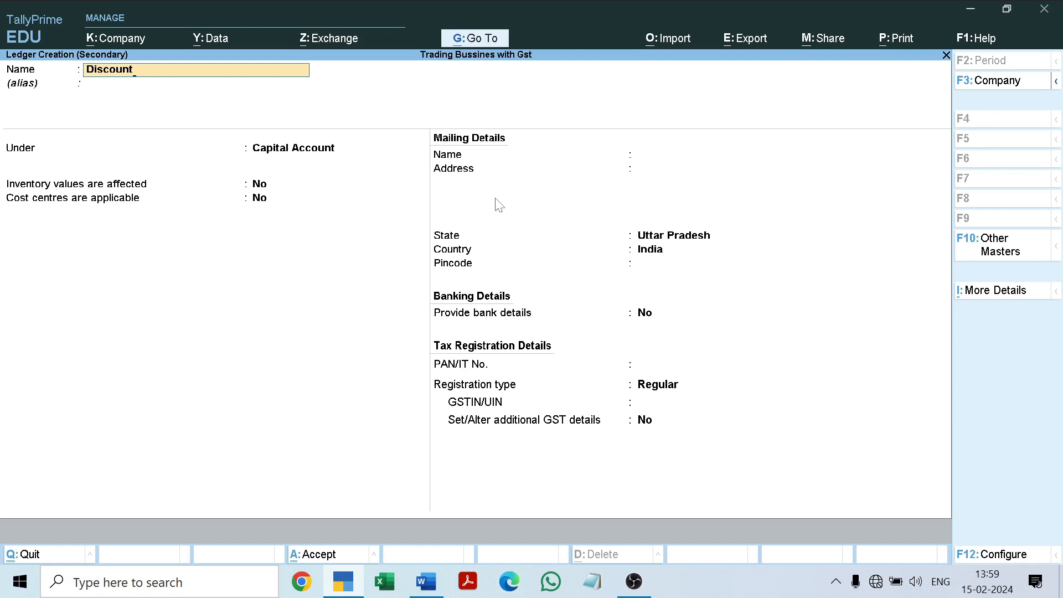
type(" Received")
key("Return")
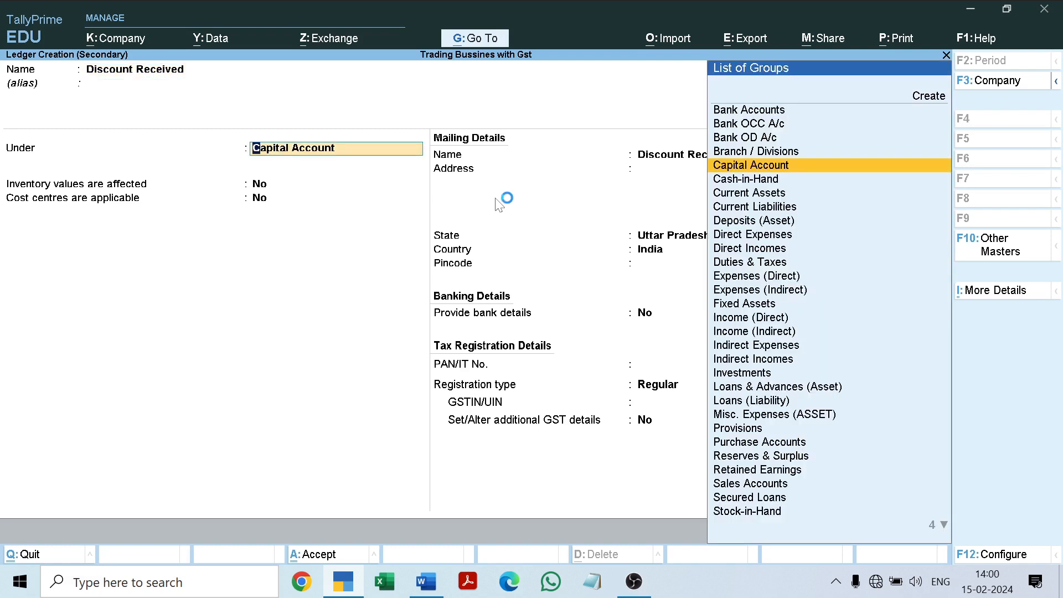
type("In")
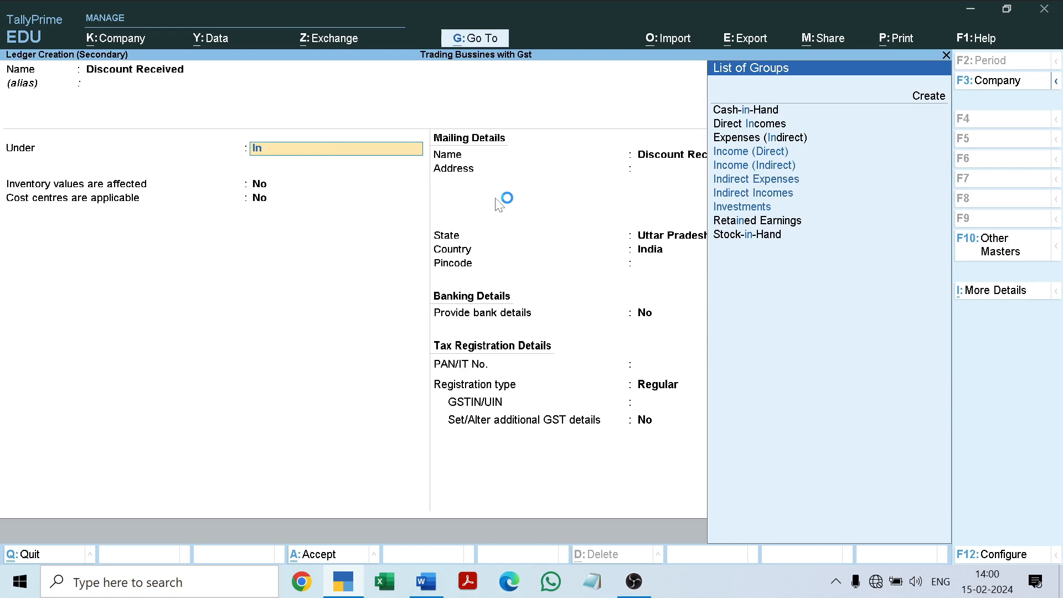
key("Down")
key("Down")
key("Down")
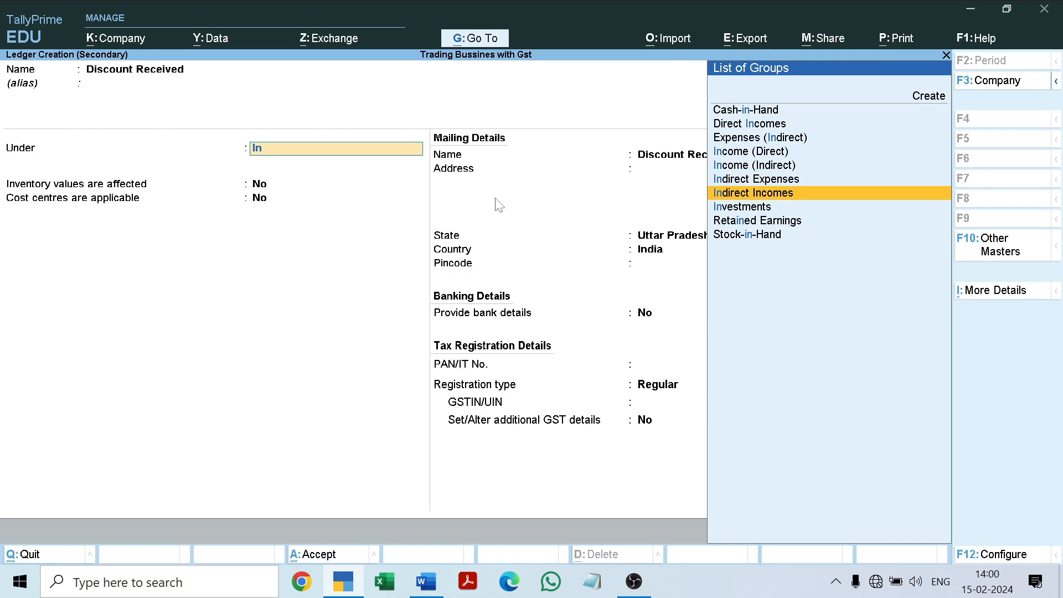
key("Return")
Step: Keep the Discount Received ledger under Indirect Incomes with appropriation method Not Applicable, and set cost centres applicability to No
key("Return")
key("Return")
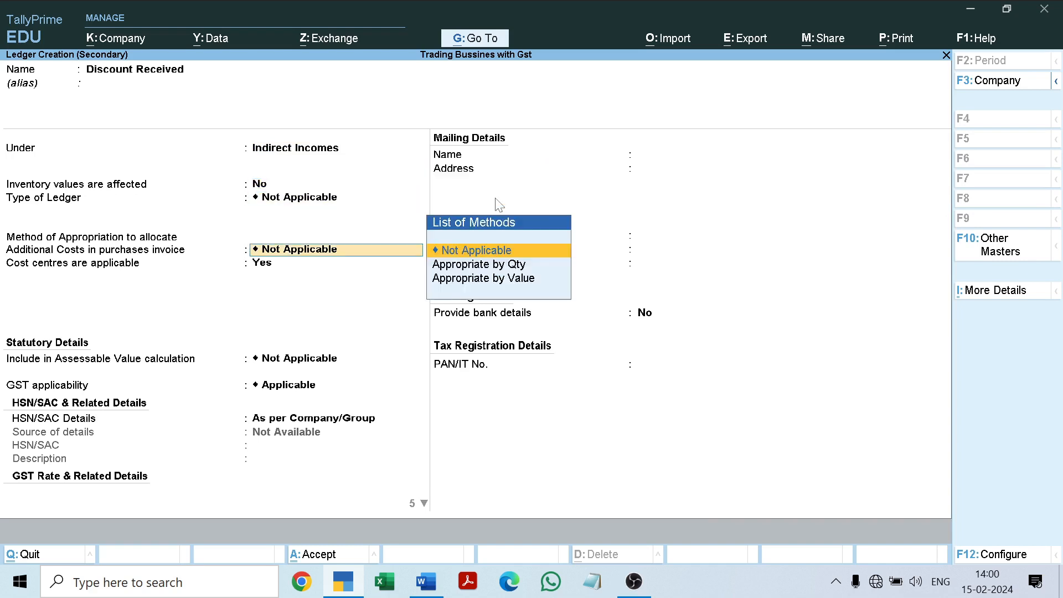
key("Return")
type("no")
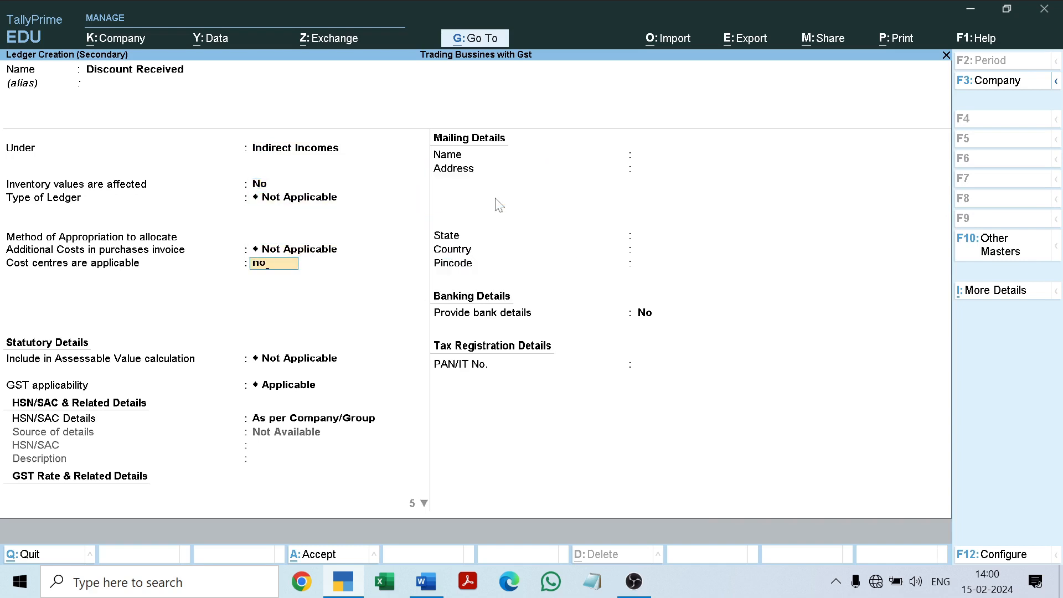
key("Return")
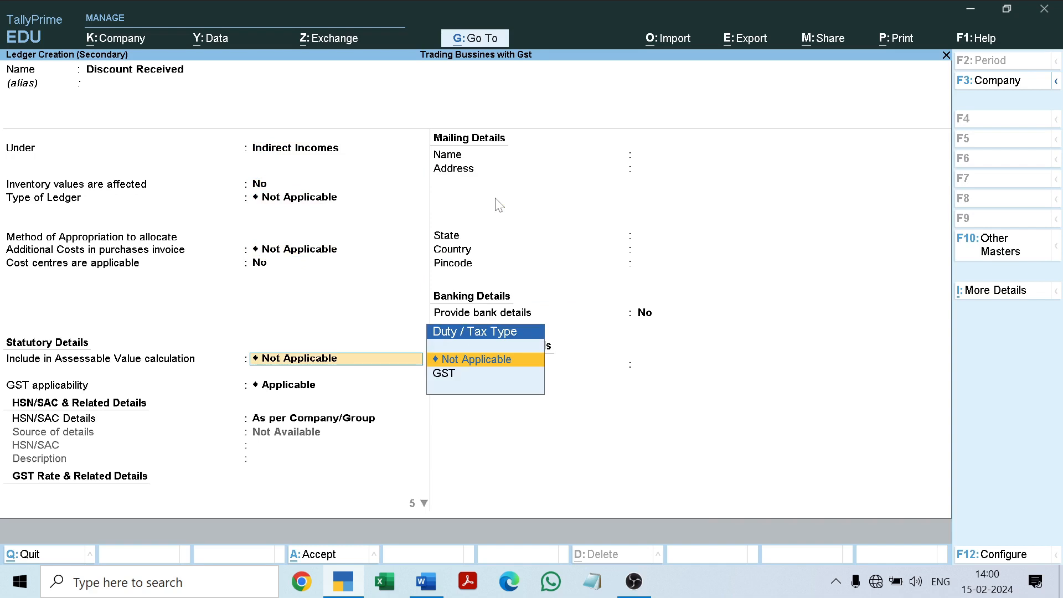
Step: Set GST applicability to Not Applicable for the Discount Received ledger, keep bank details at No, and save it
key("Return")
type("No")
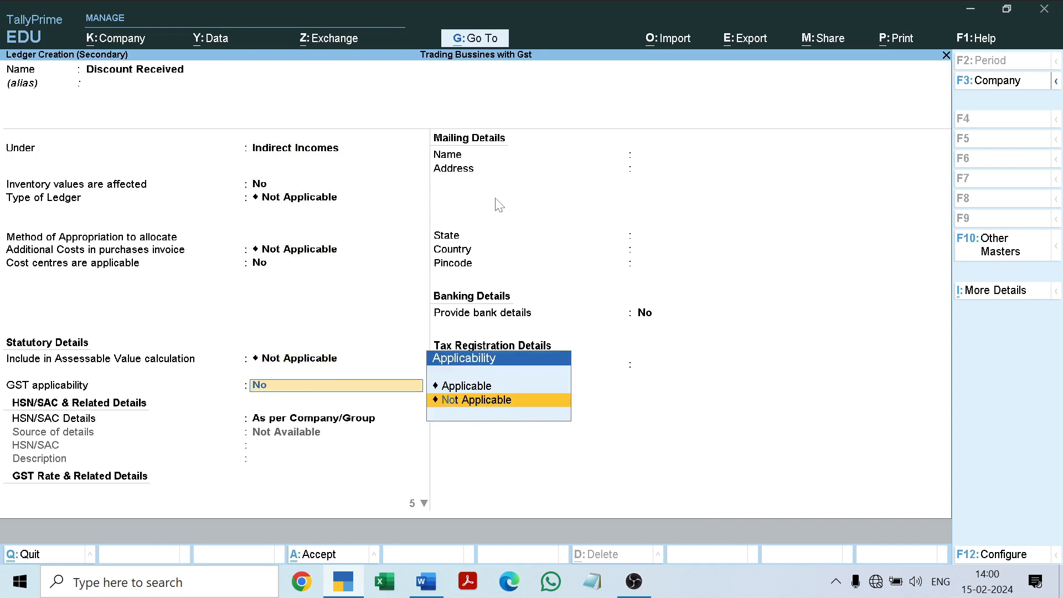
key("Up")
key("Return")
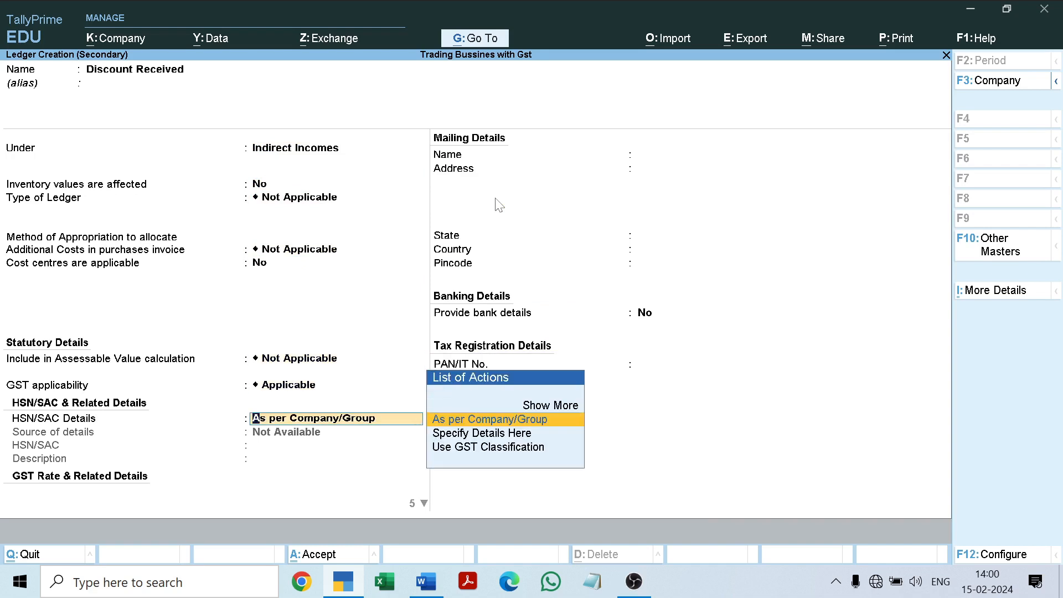
key("BackSpace")
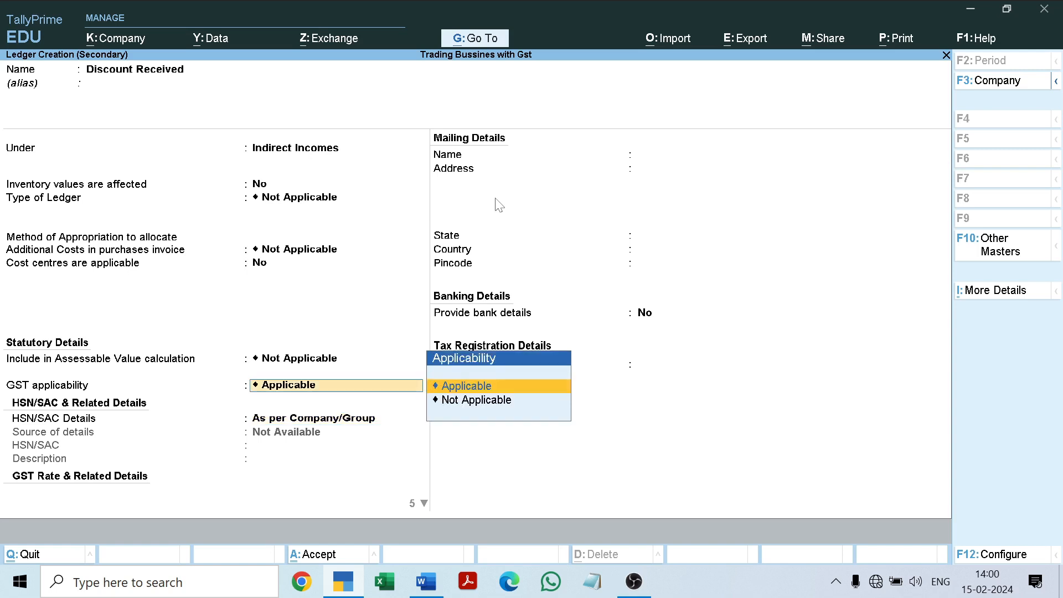
key("Down")
key("Return")
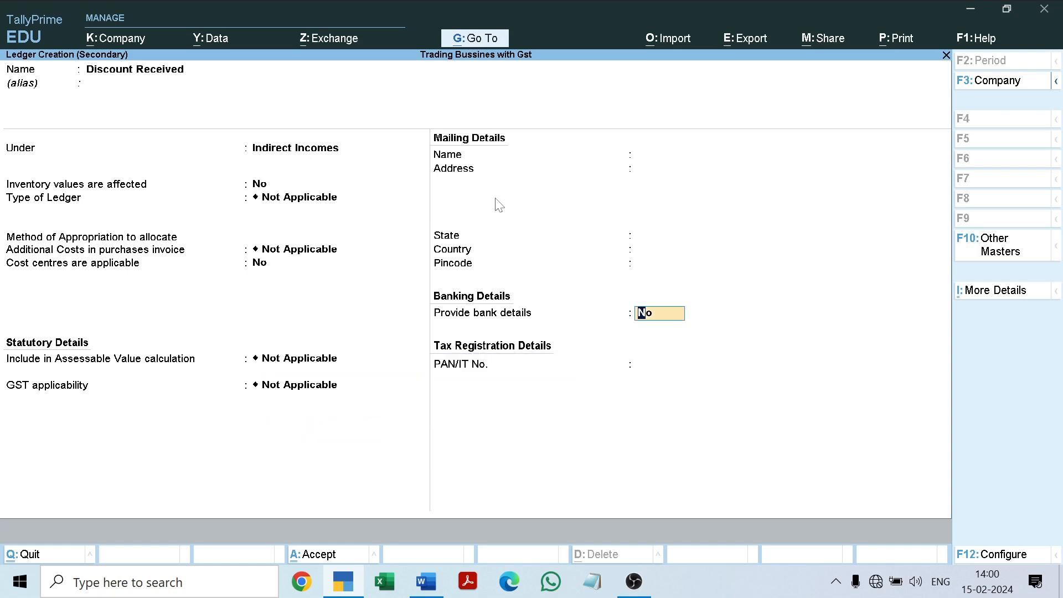
key("Return")
key("Return")
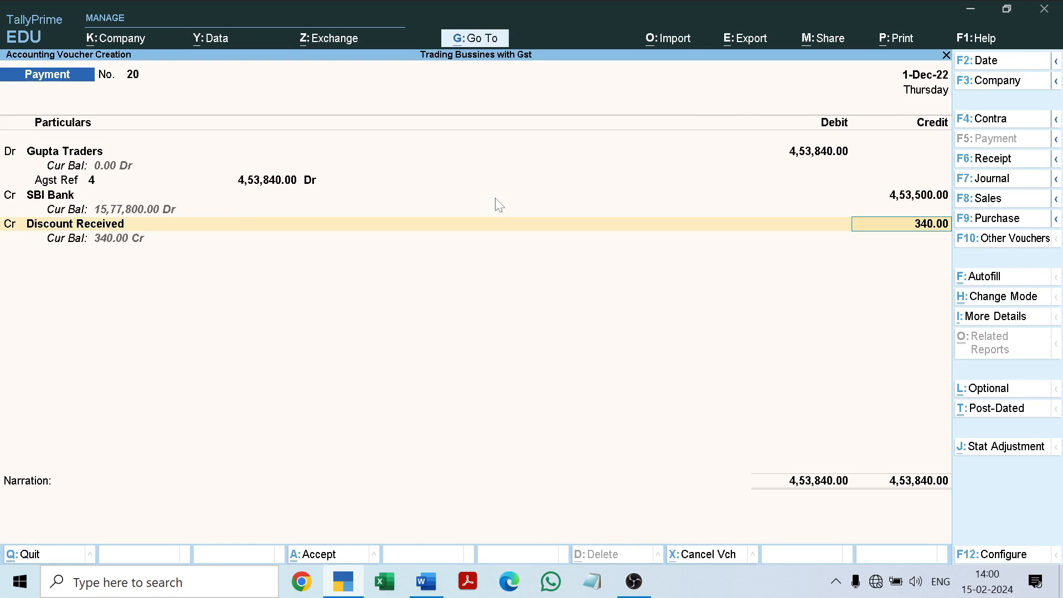
Step: Accept the 340 credit to Discount Received, leave the narration blank, and save the Gupta Traders payment voucher
key("Return")
key("Return")
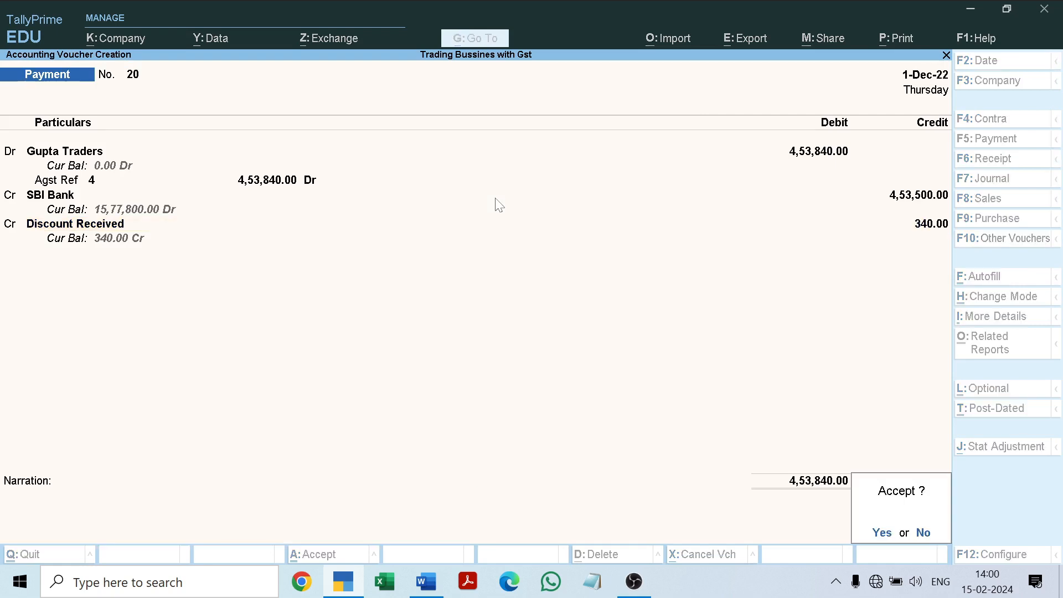
key("Return")
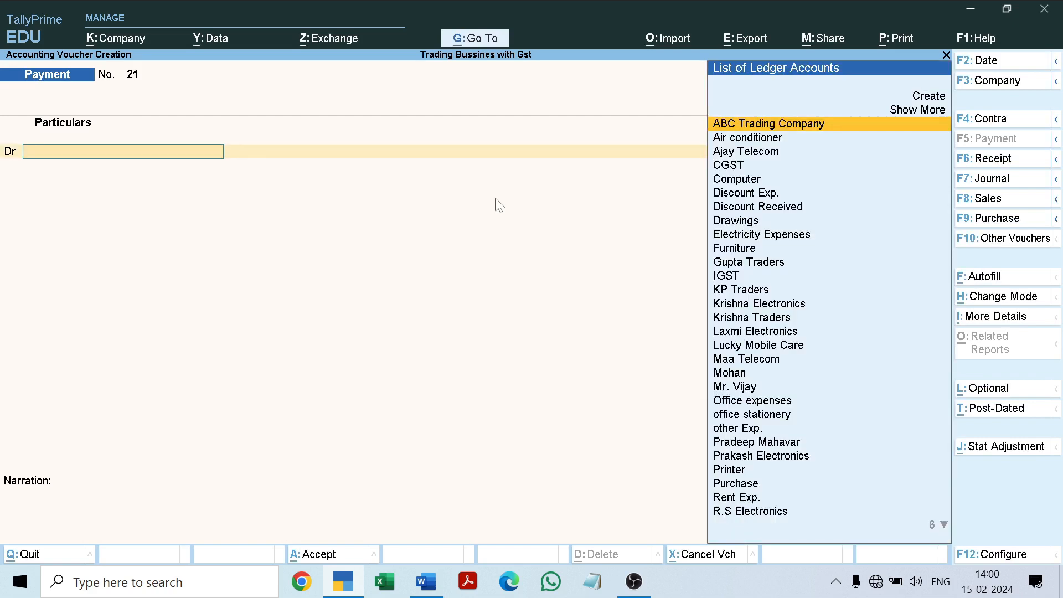
Step: Select KP Traders as the debit ledger in the new payment voucher, checking transaction 45 in the Word document
left_click(427, 581)
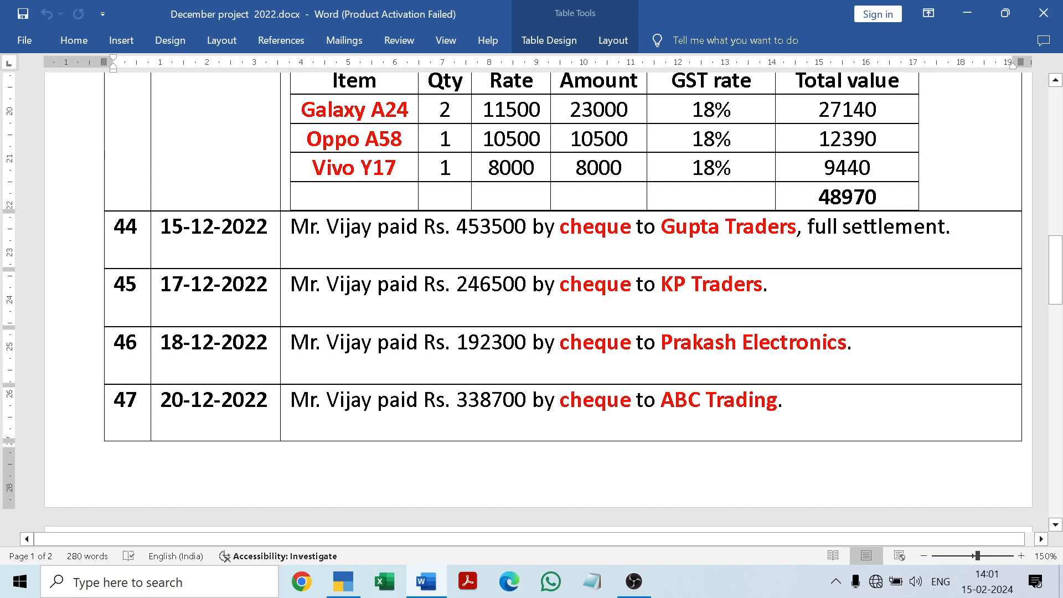
left_click(429, 582)
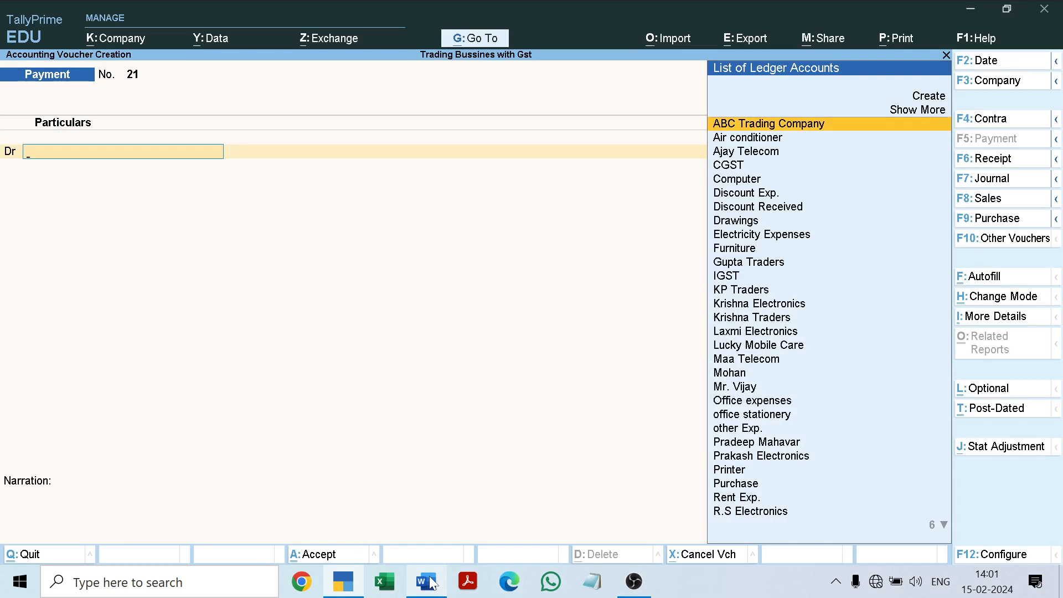
type("Kp")
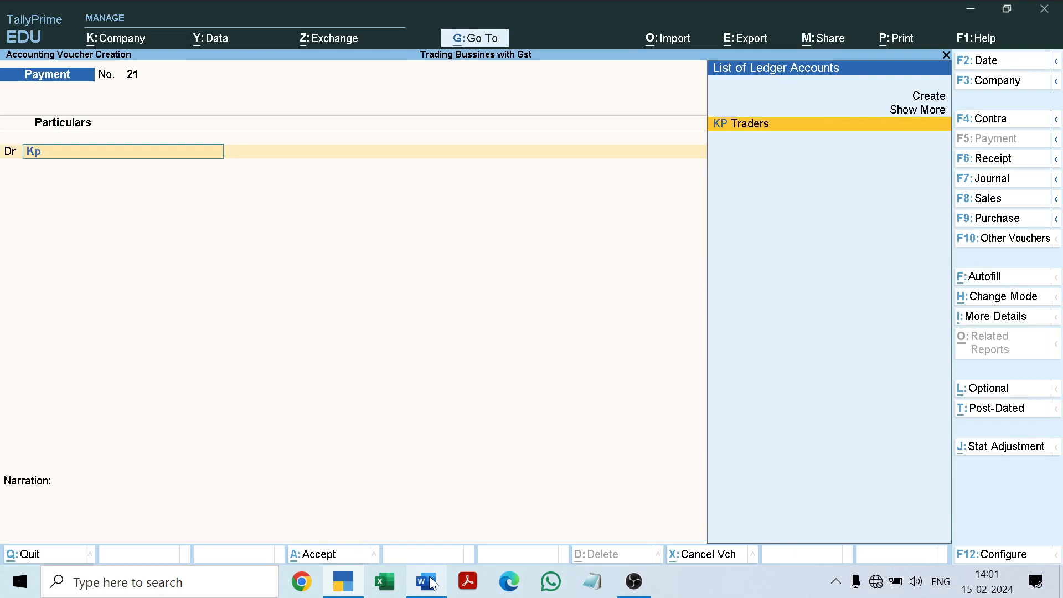
key("Return")
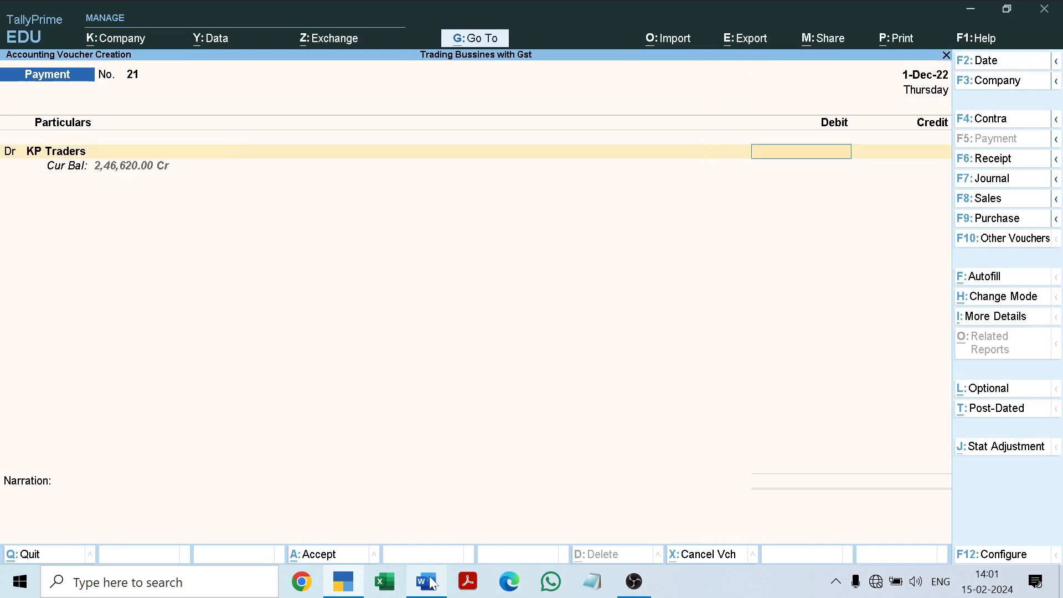
left_click(433, 583)
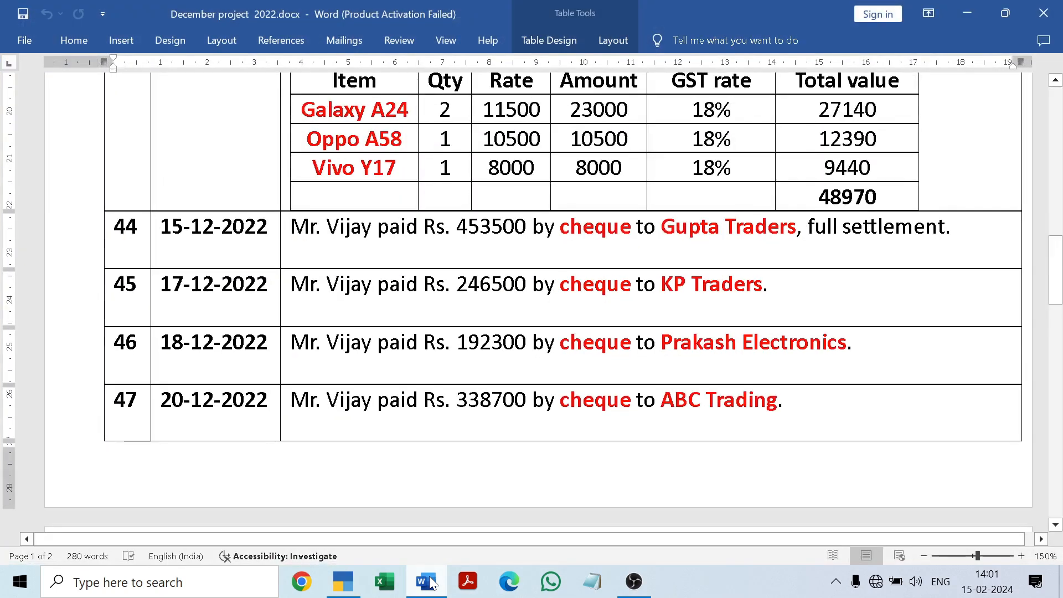
left_click(432, 584)
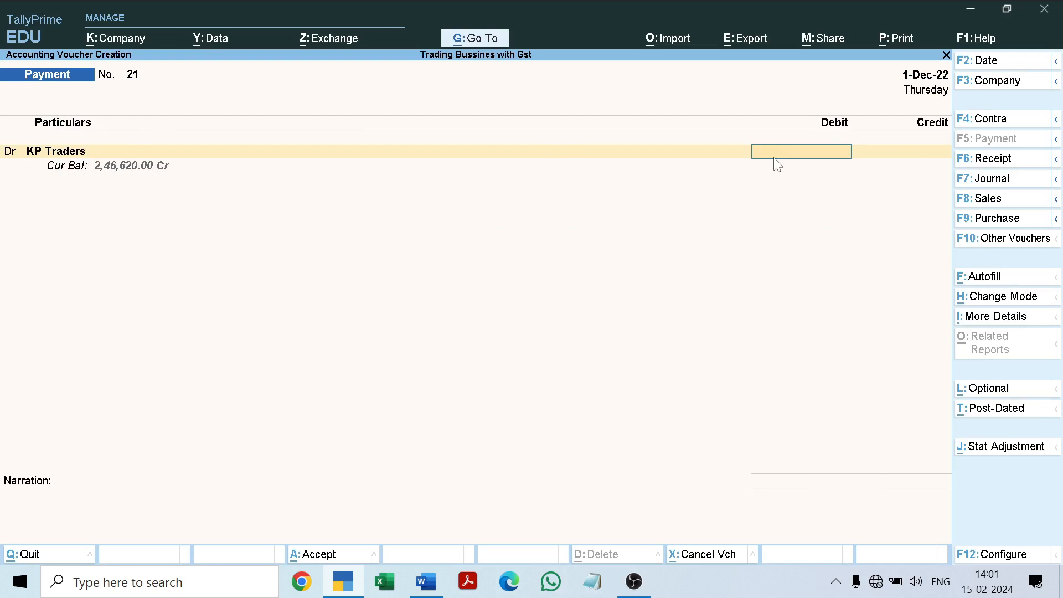
Step: Debit KP Traders with 246620 and allocate the full amount as Agst Ref to bill 6
type("2")
type("46")
type("620")
key("Return")
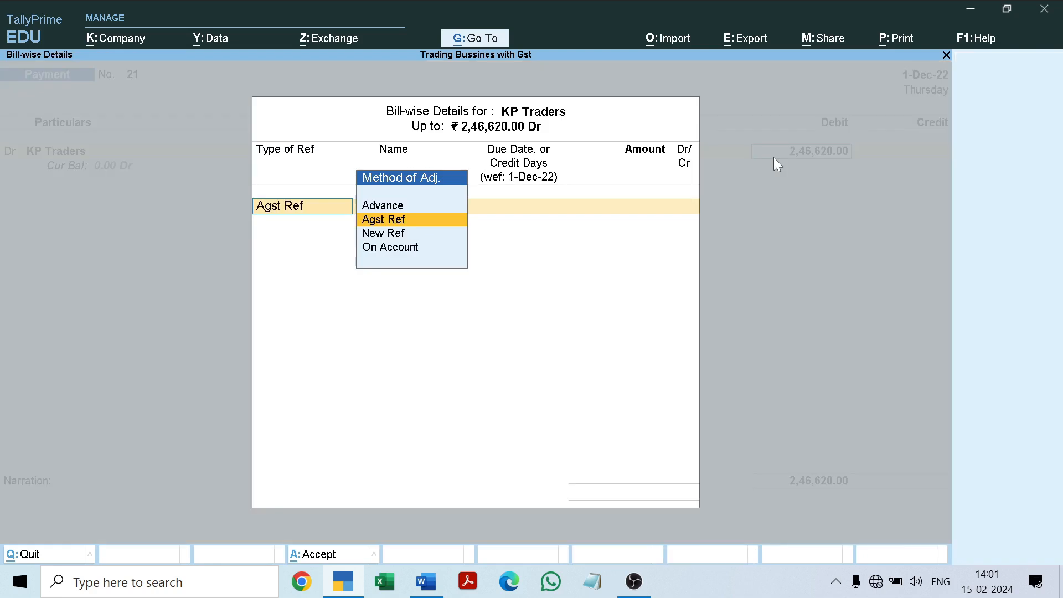
key("Return")
key("Return")
key("Return")
key("Return")
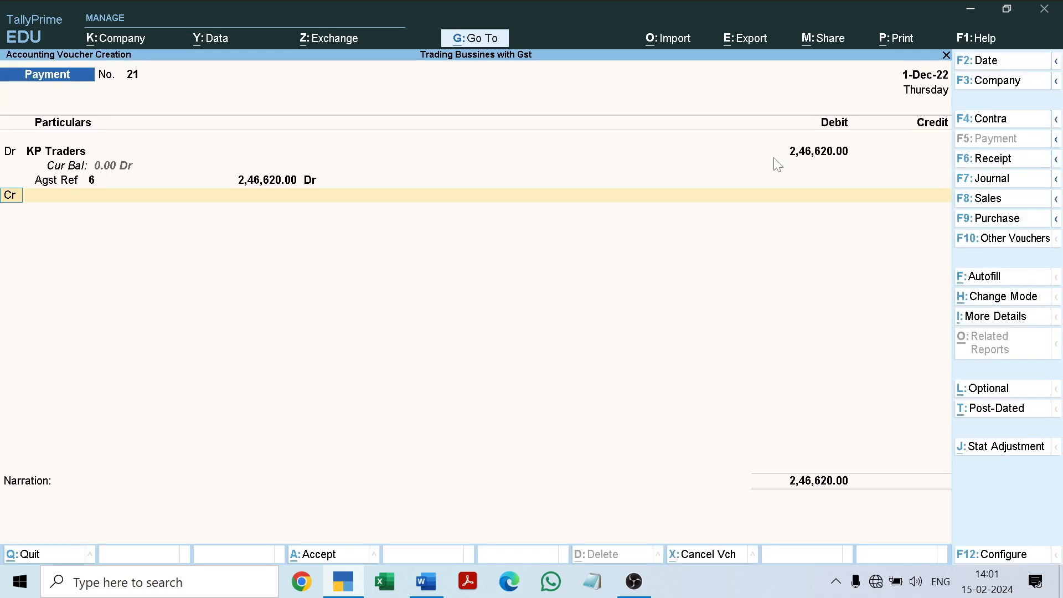
Step: Credit SBI Bank with 246500, rechecking the amount of transaction 45 in the Word document
key("Return")
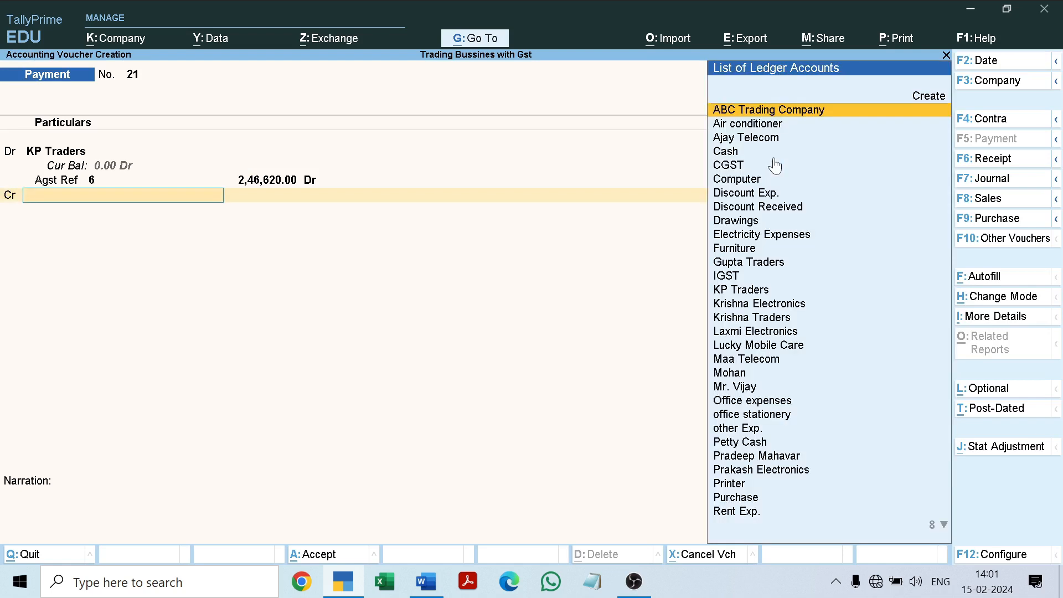
type("S")
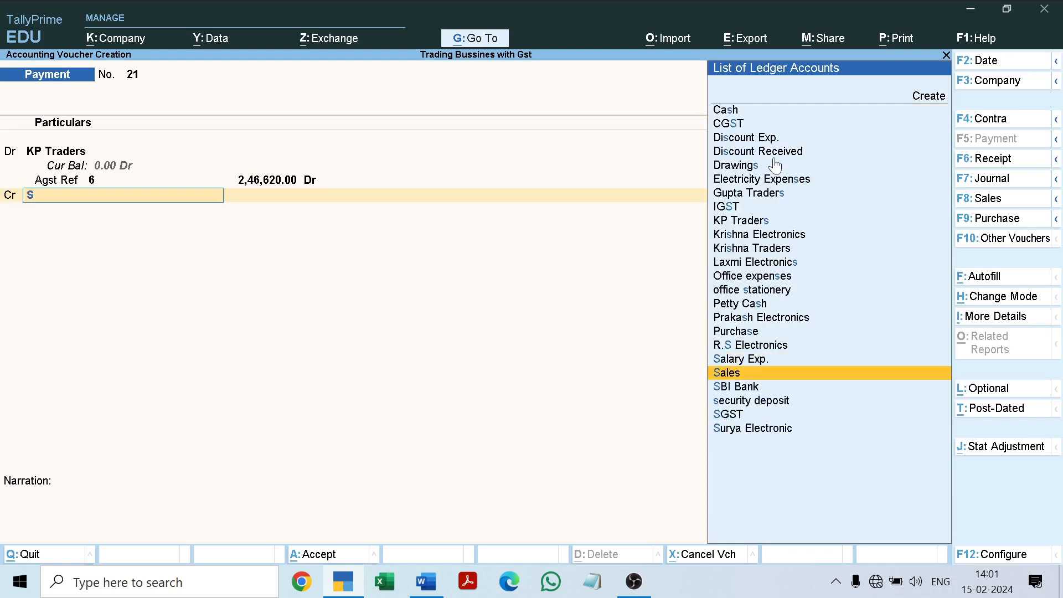
key("Down")
key("Return")
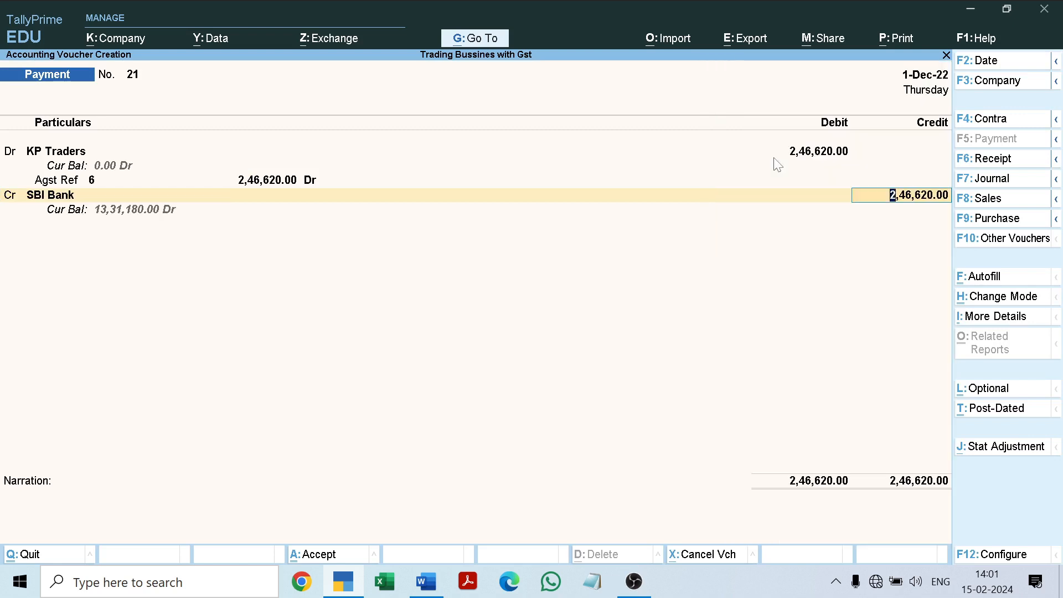
type("246")
left_click(426, 582)
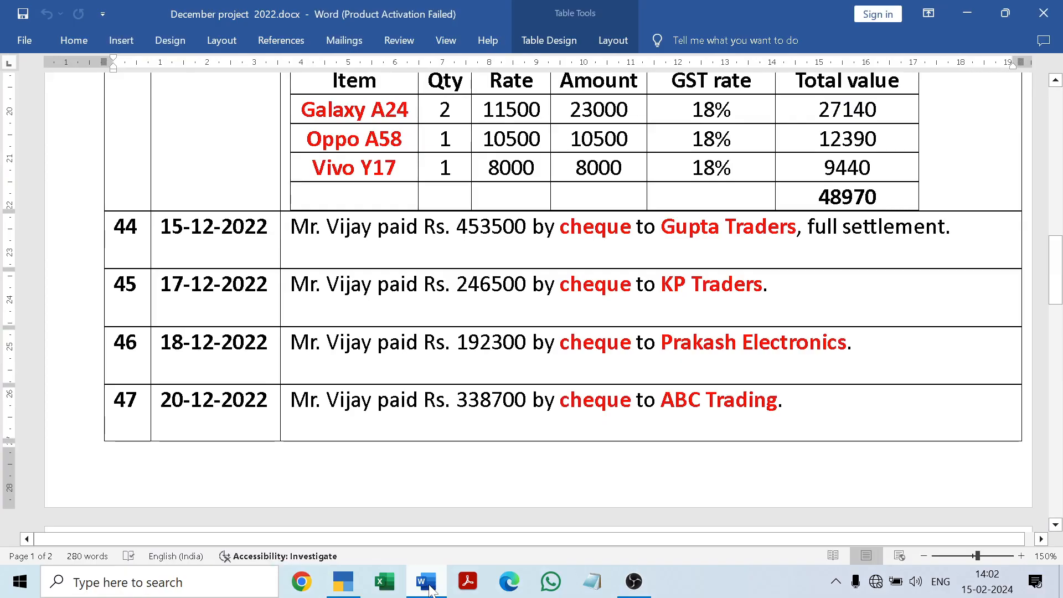
left_click(427, 581)
type("500")
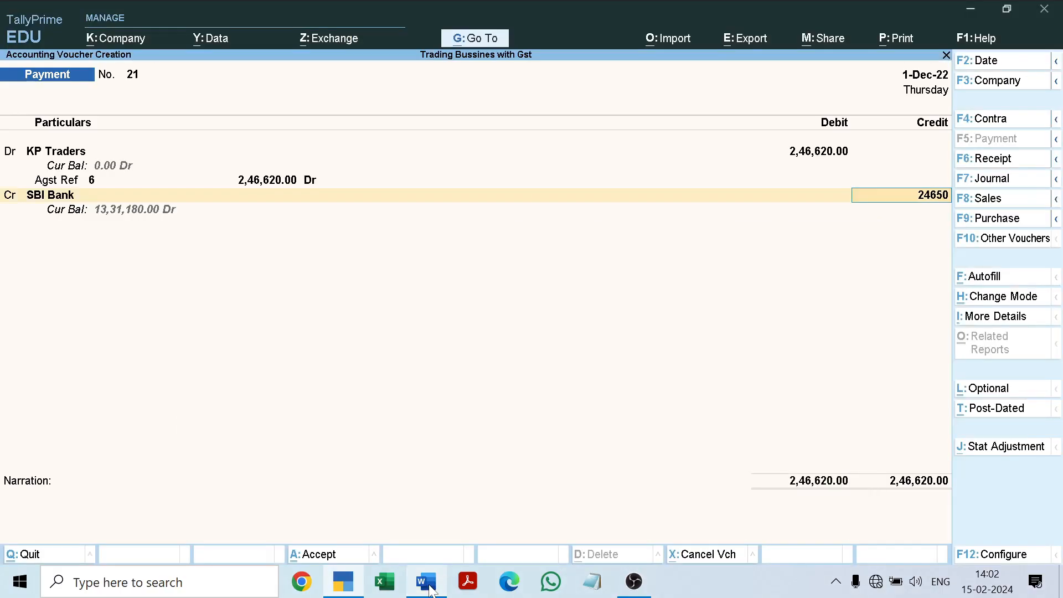
key("Return")
Step: Accept the SBI Bank allocation as a cheque dated 1-Dec-22 and begin a second credit line
key("Return")
key("Return")
key("Return")
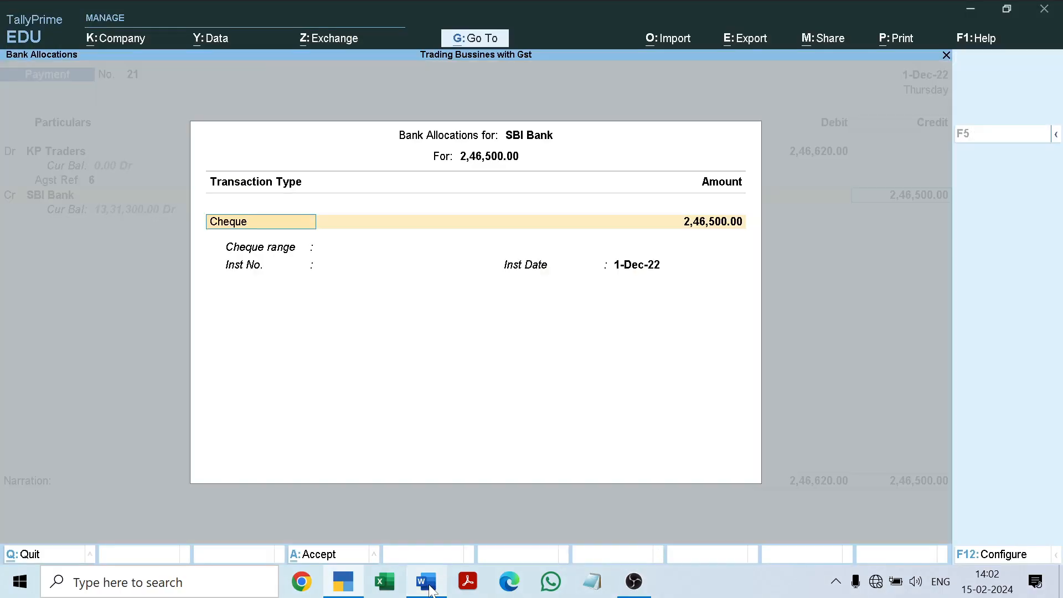
key("Return")
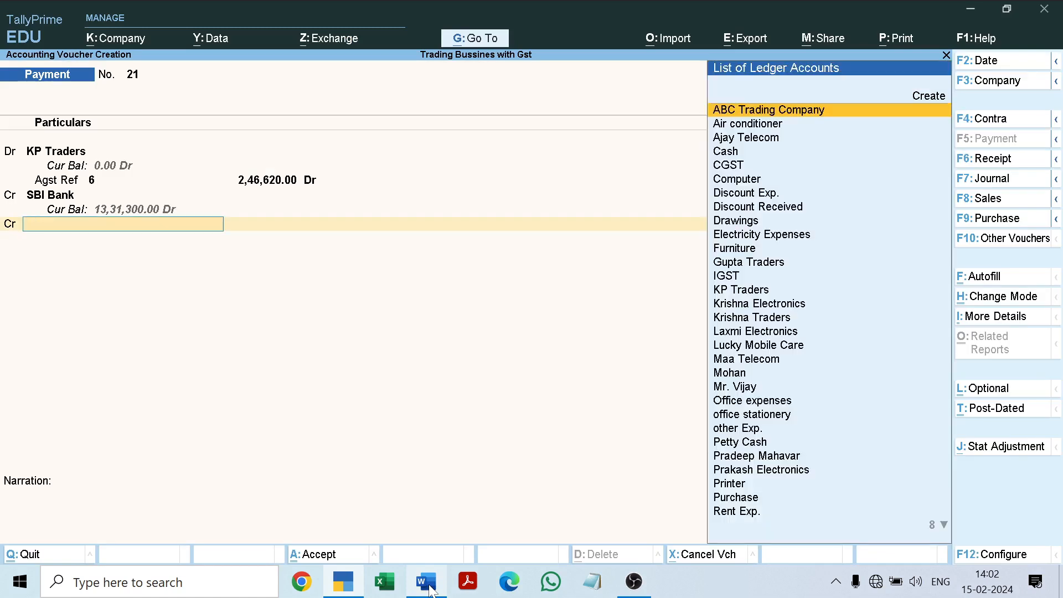
Step: Credit the remaining 120 to Discount Received, leave the narration blank, and save the KP Traders payment voucher
type("Di")
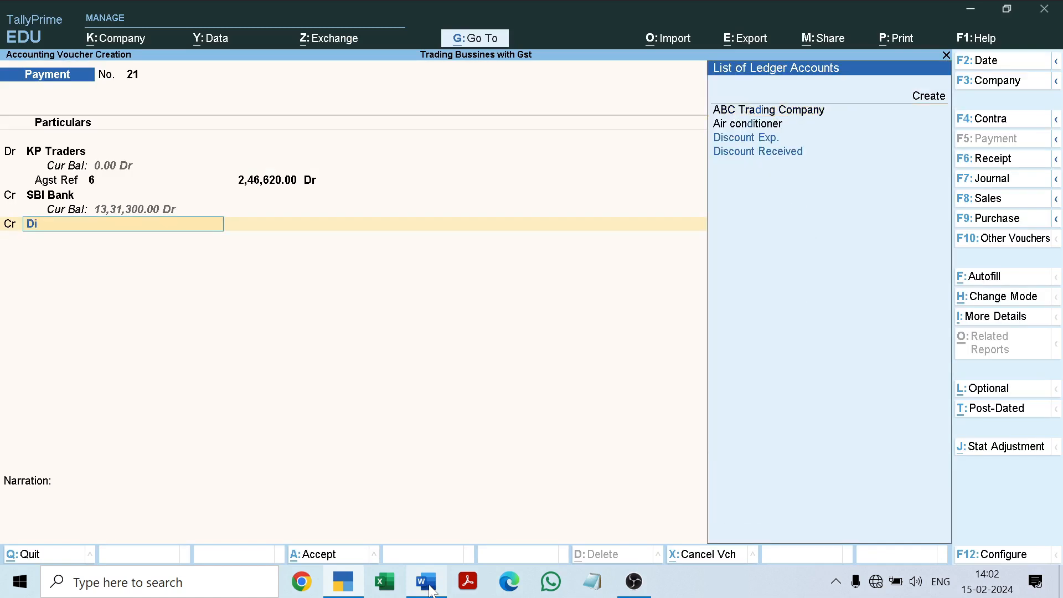
key("Down")
key("Down")
key("Return")
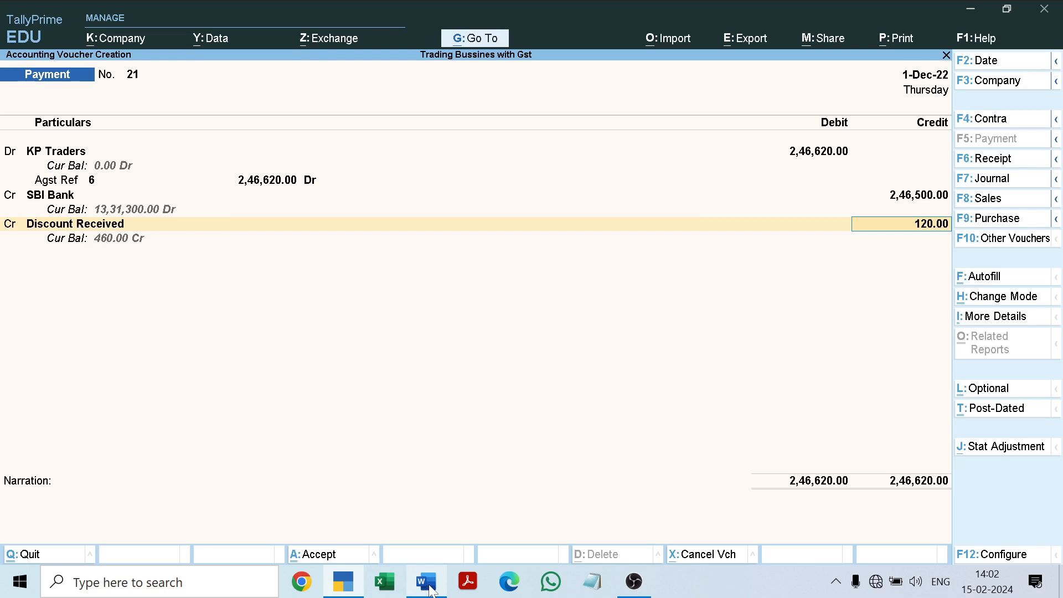
key("Return")
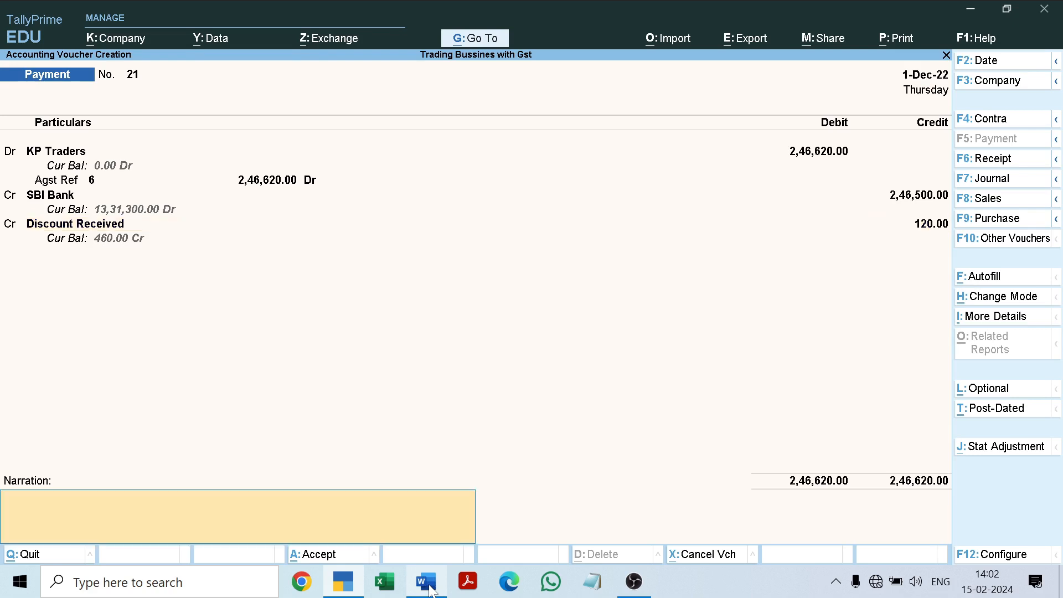
key("Return")
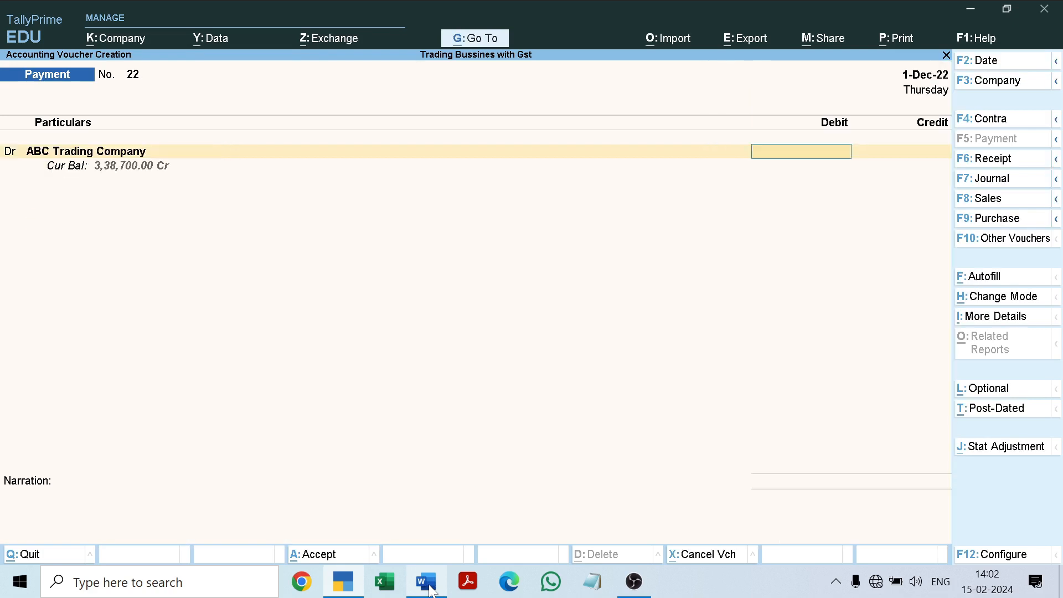
Step: Switch to Word, end transaction 45 with ", full settlement." using the wording copied from transaction 44, and return to TallyPrime
left_click(432, 589)
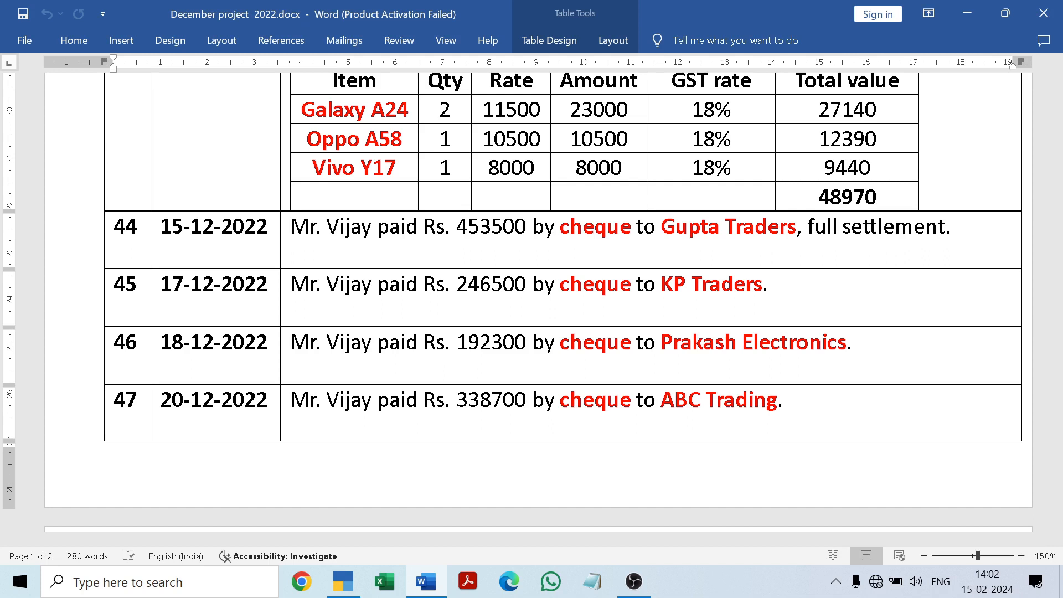
left_click(774, 284)
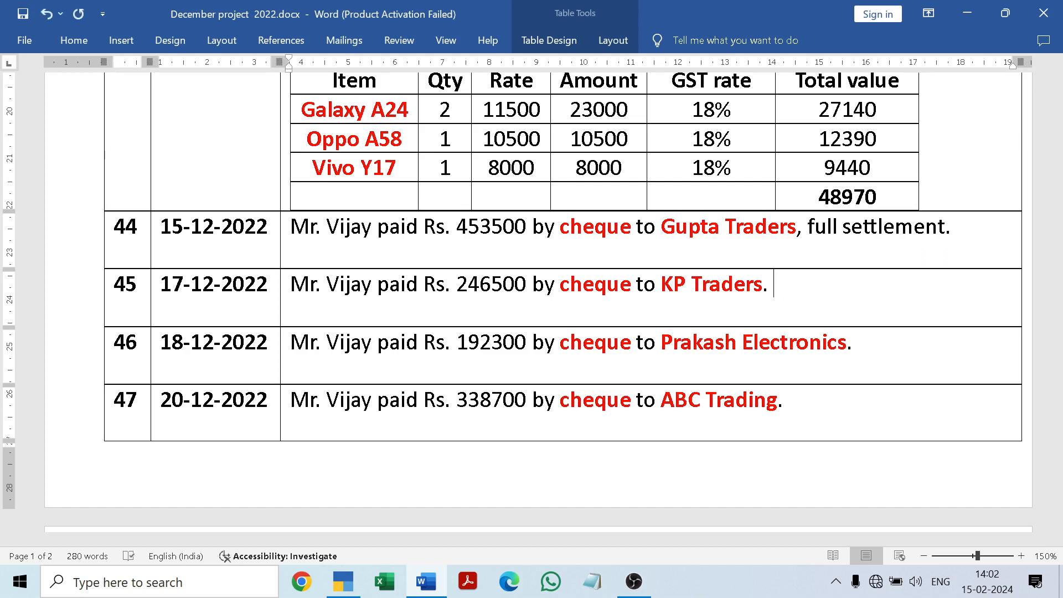
key("BackSpace")
key("BackSpace")
type(",")
left_click_drag(808, 226, 952, 227)
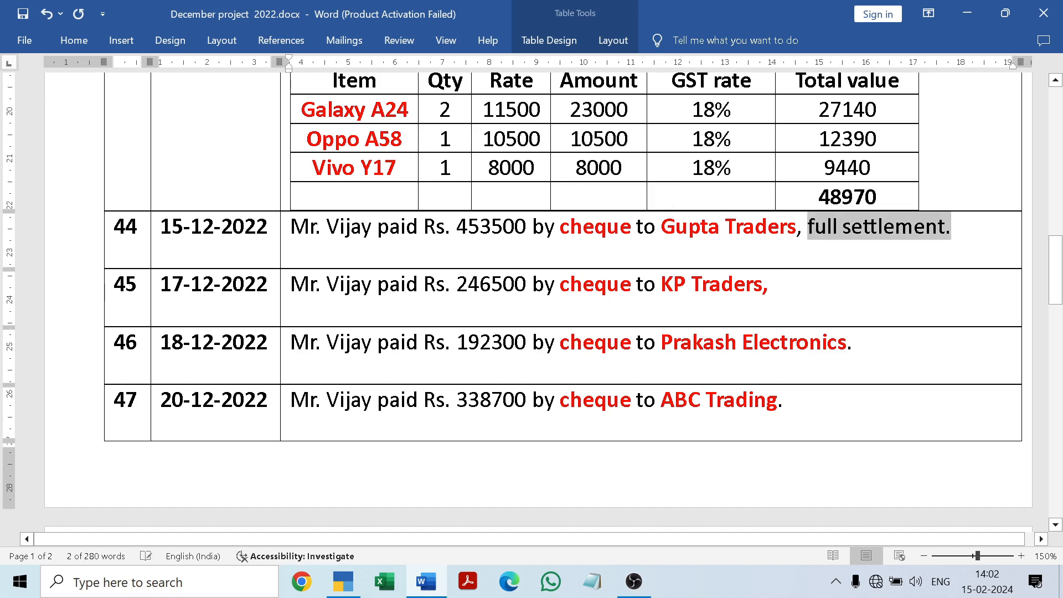
key("ctrl+c")
left_click(891, 286)
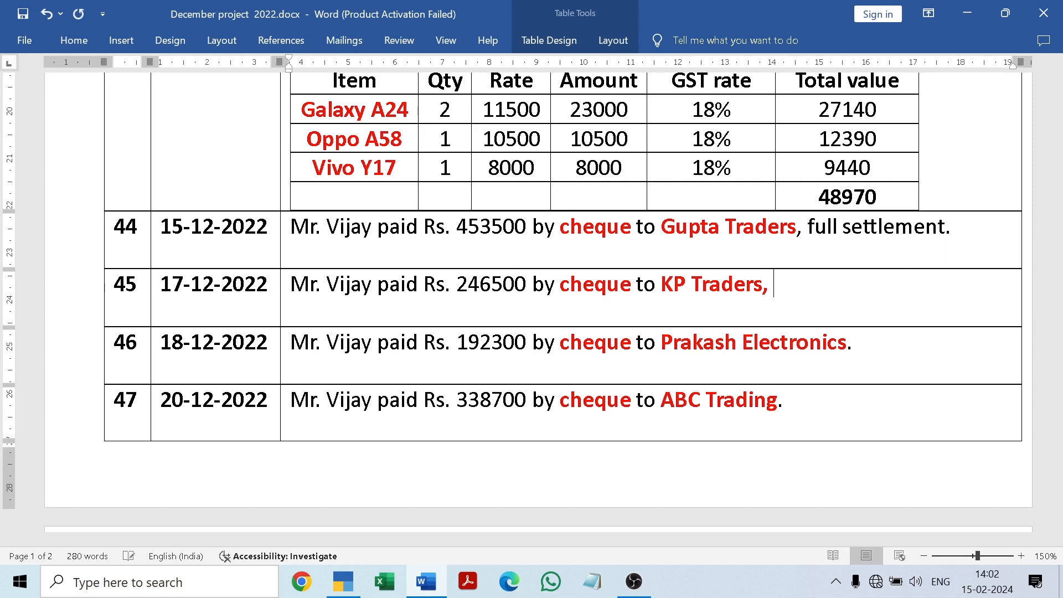
key("ctrl+v")
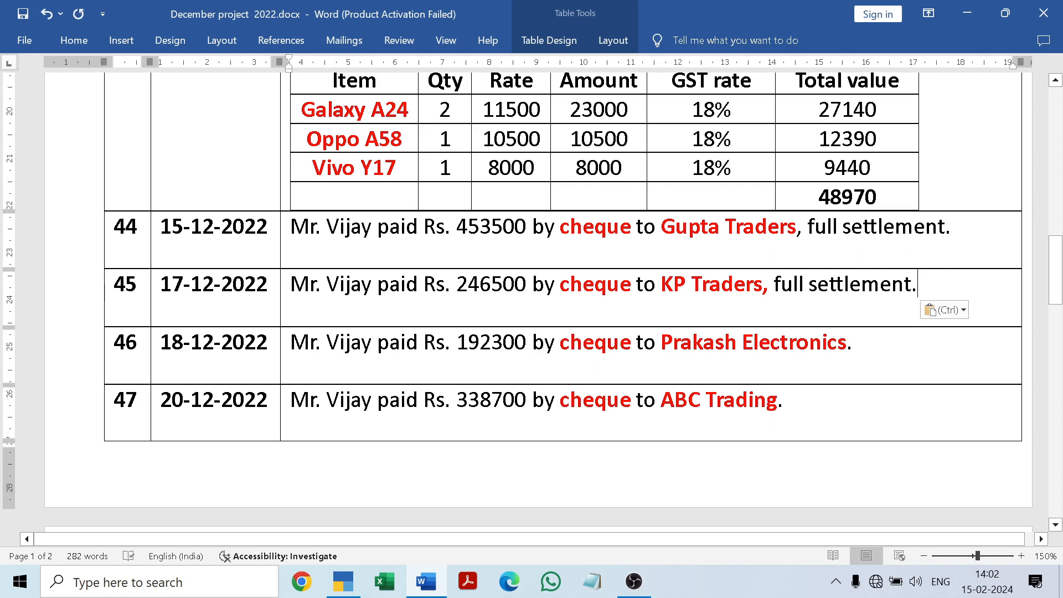
left_click(137, 345)
left_click(432, 580)
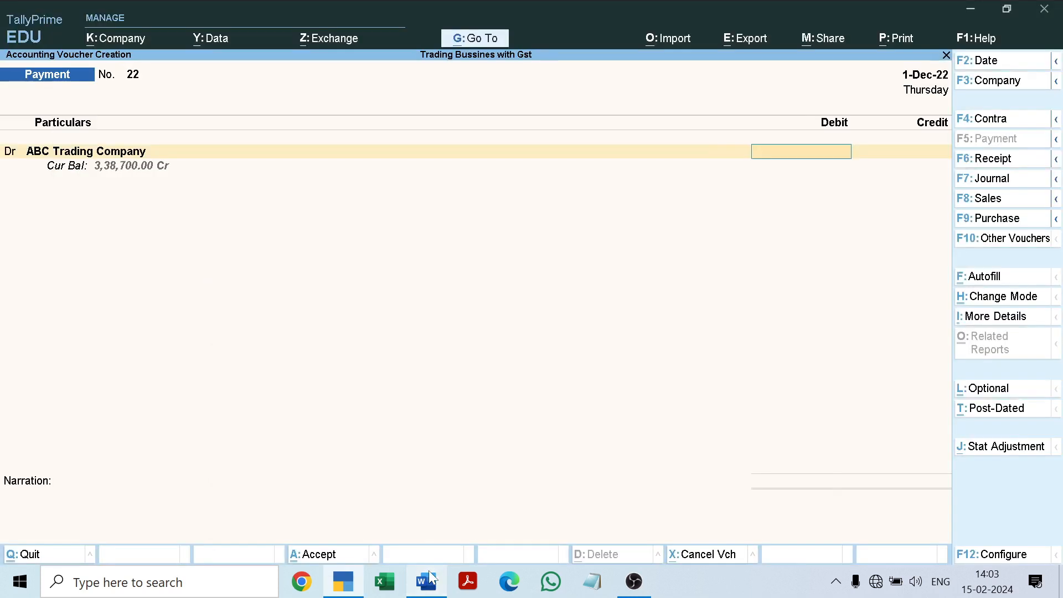
Step: Change the debit account to Prakash Electronics, checking the payee of transaction 46 in the Word document
key("BackSpace")
type("P")
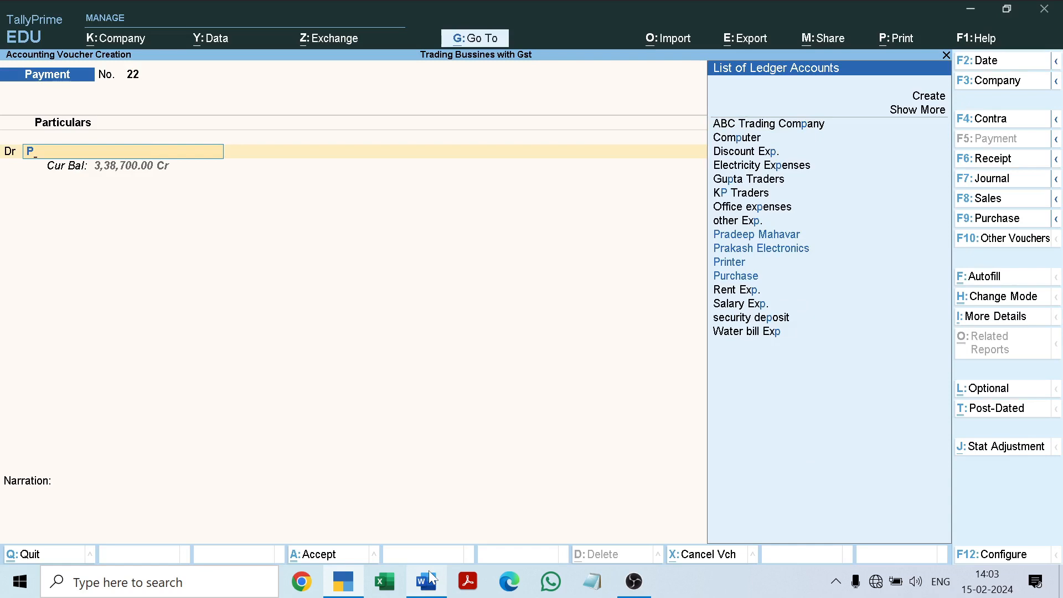
left_click(431, 580)
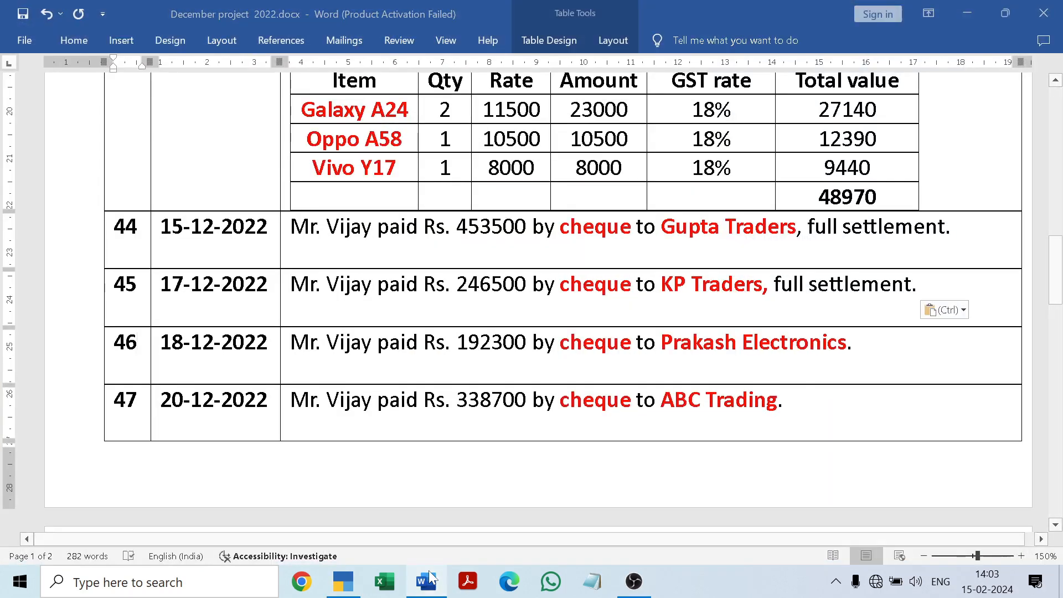
left_click(431, 579)
type("ra")
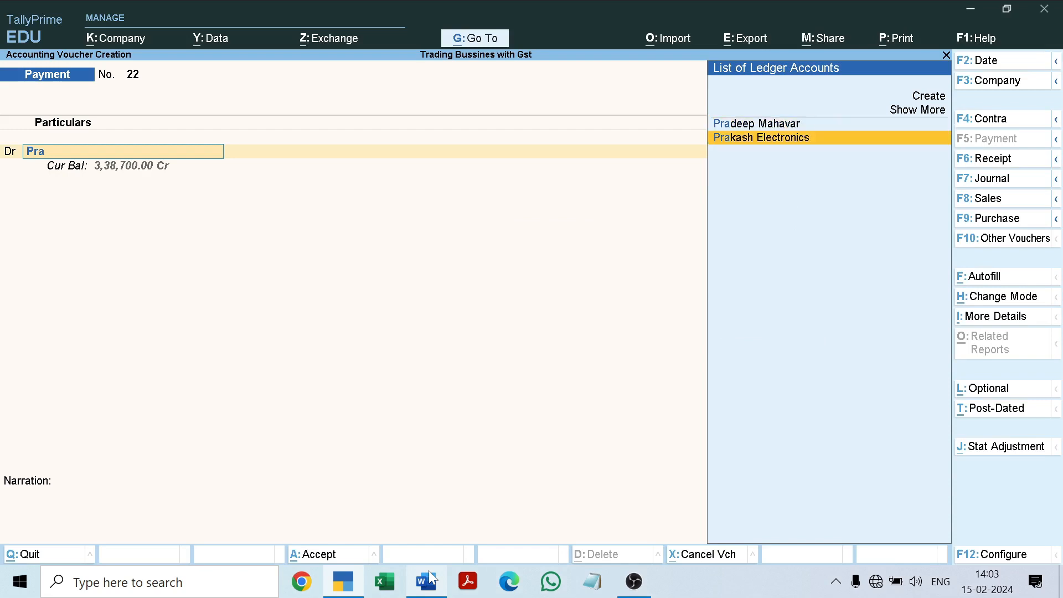
key("Return")
Step: Recheck transaction 46 in Word, debit Prakash Electronics 192340, and allocate the full amount as Agst Ref to bill 7
left_click(430, 574)
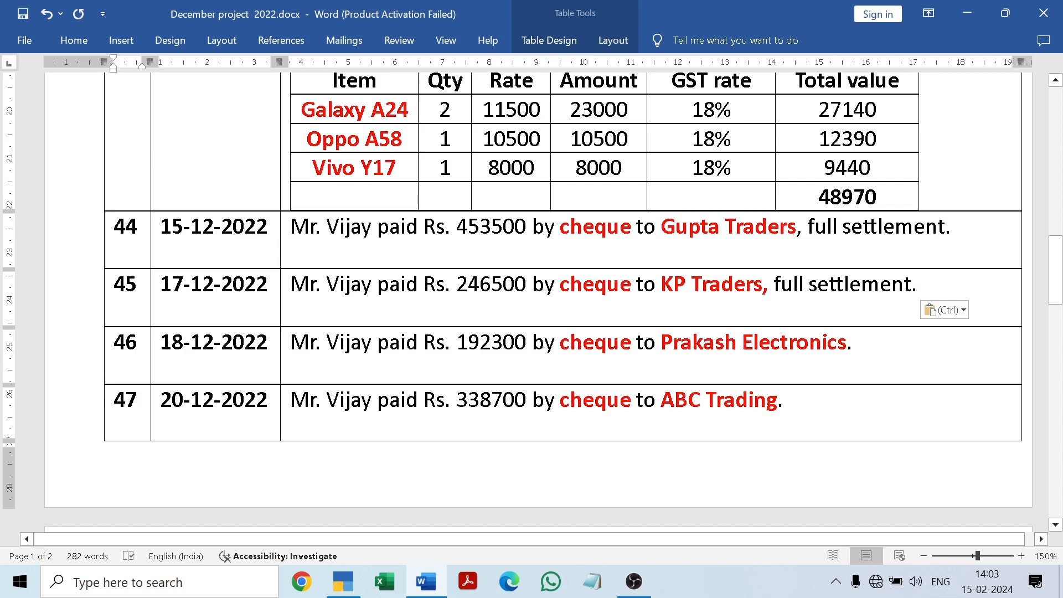
left_click(427, 582)
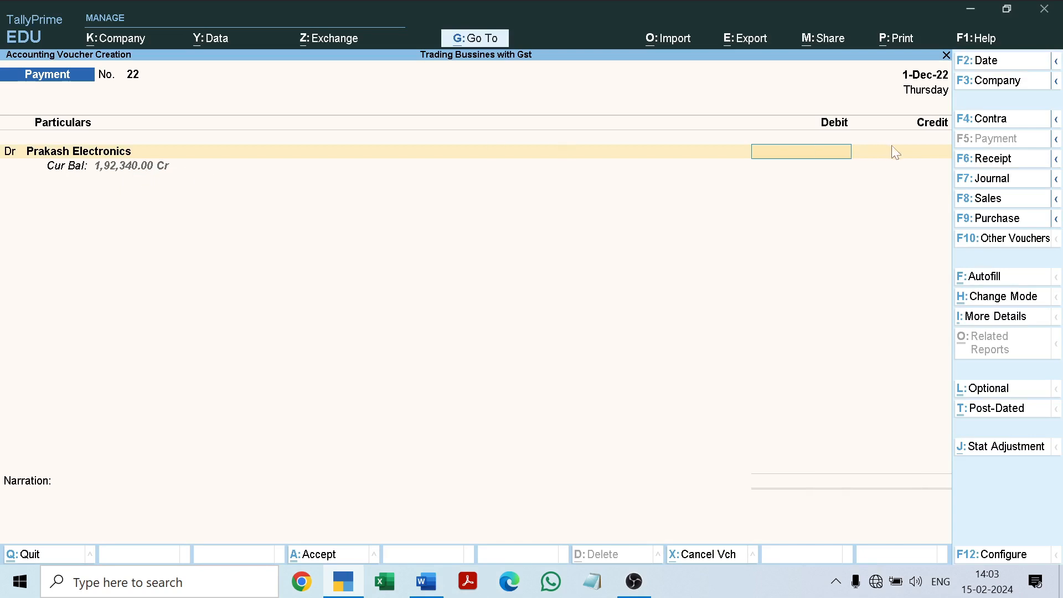
type("192340")
key("Return")
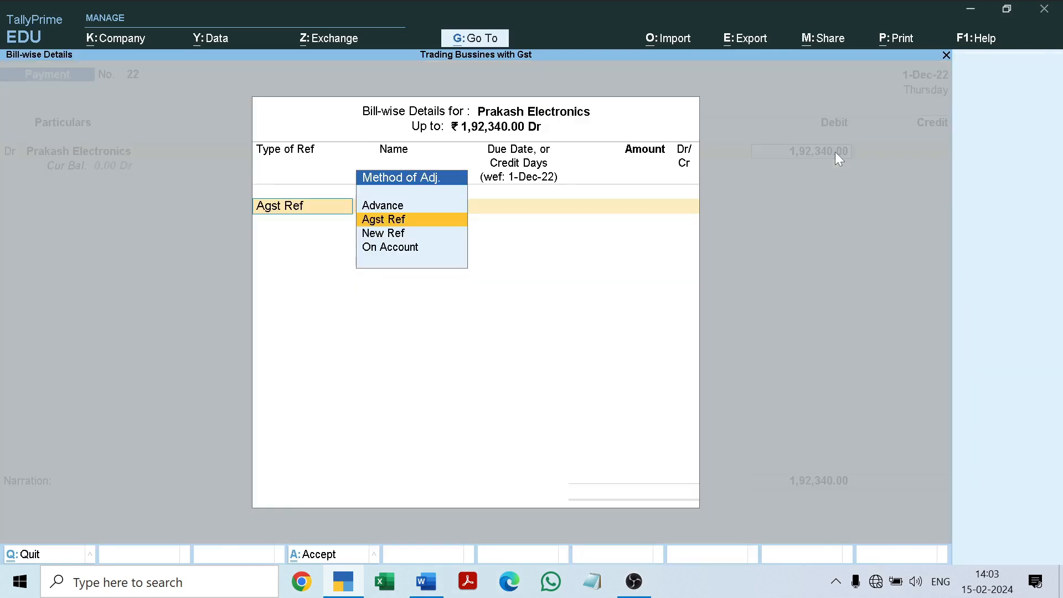
key("Return")
key("Return")
key("Return")
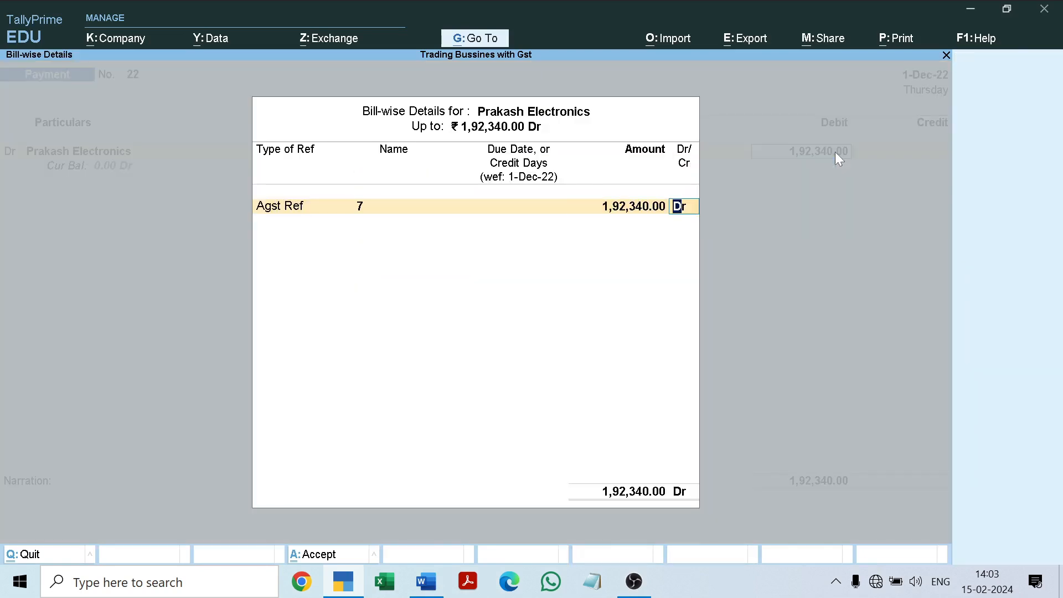
key("Return")
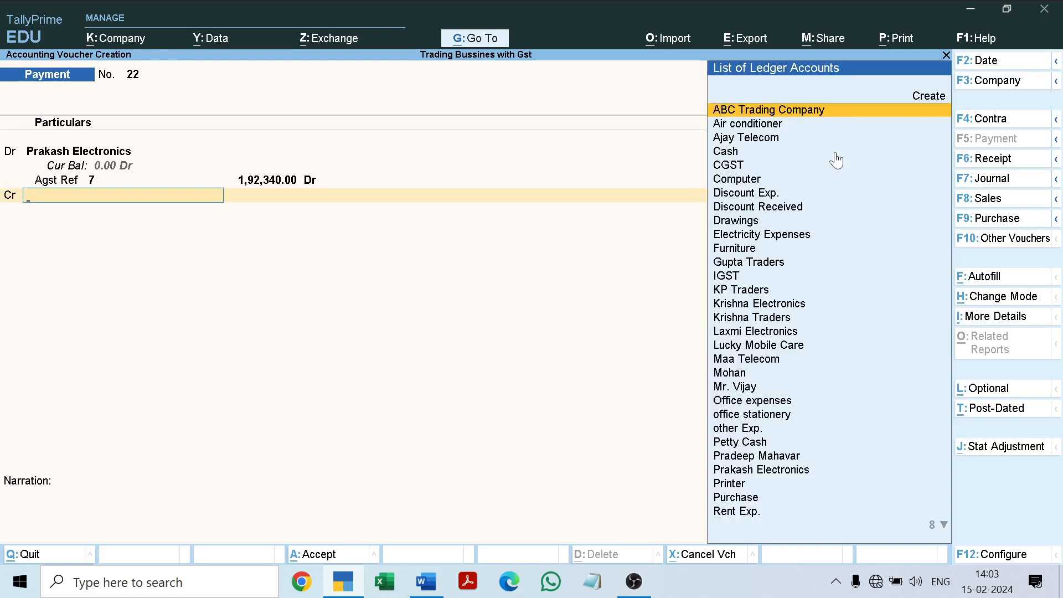
Step: Credit SBI Bank with 192300, rechecking the amount of transaction 46 in Word, and accept the default bank allocation
type("Sbi")
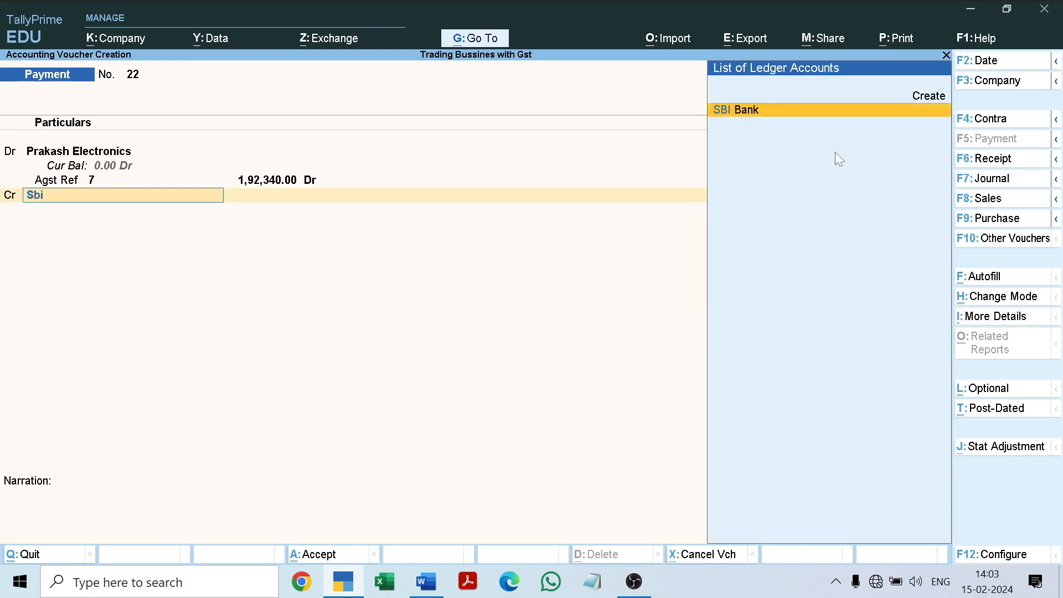
key("Return")
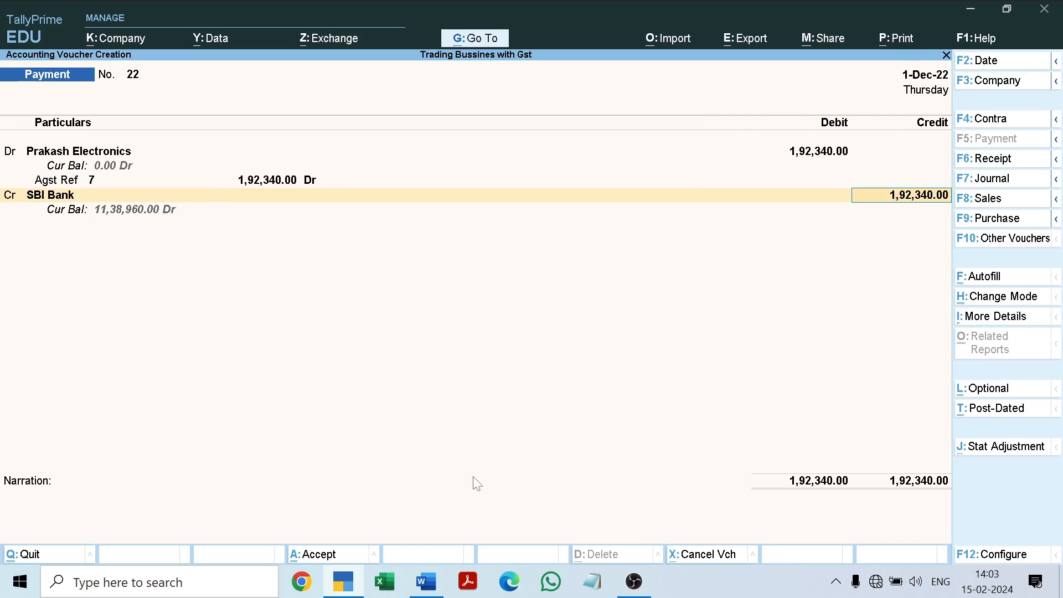
left_click(432, 585)
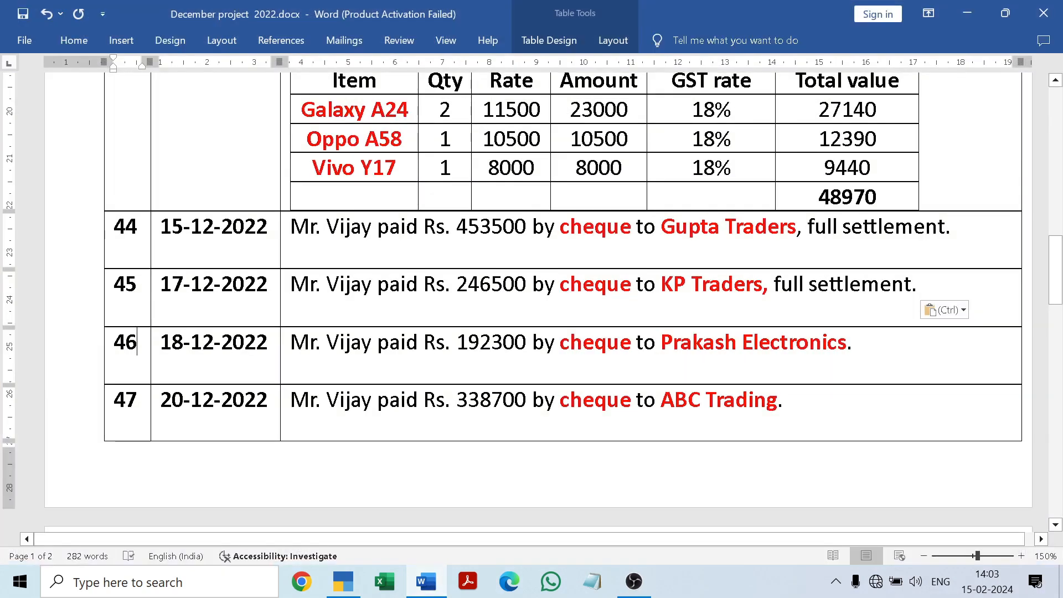
left_click(425, 582)
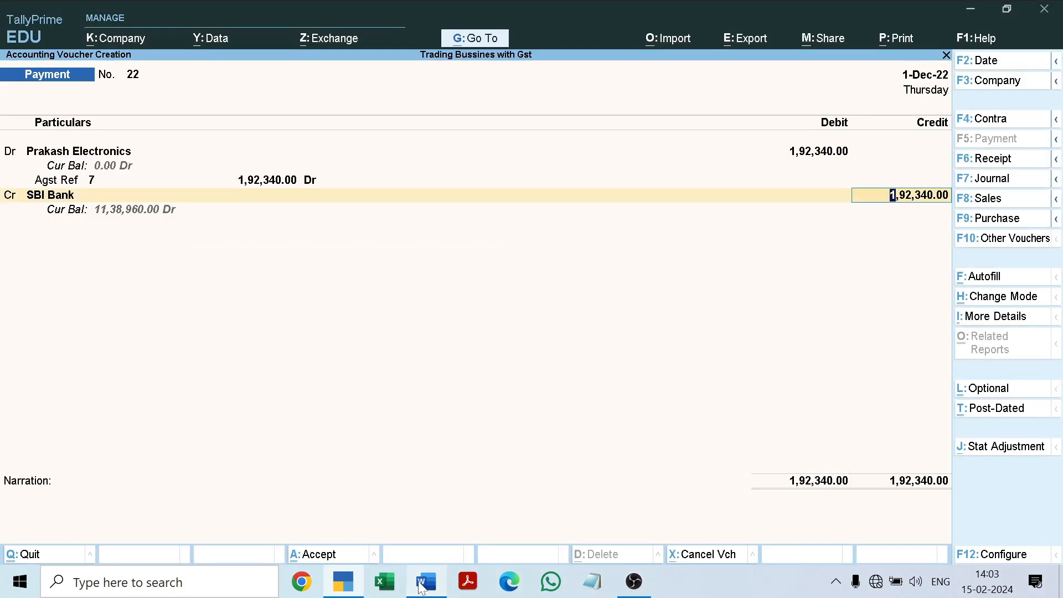
type("192300")
key("Return")
key("Return")
key("Return")
key("Return")
key("Return")
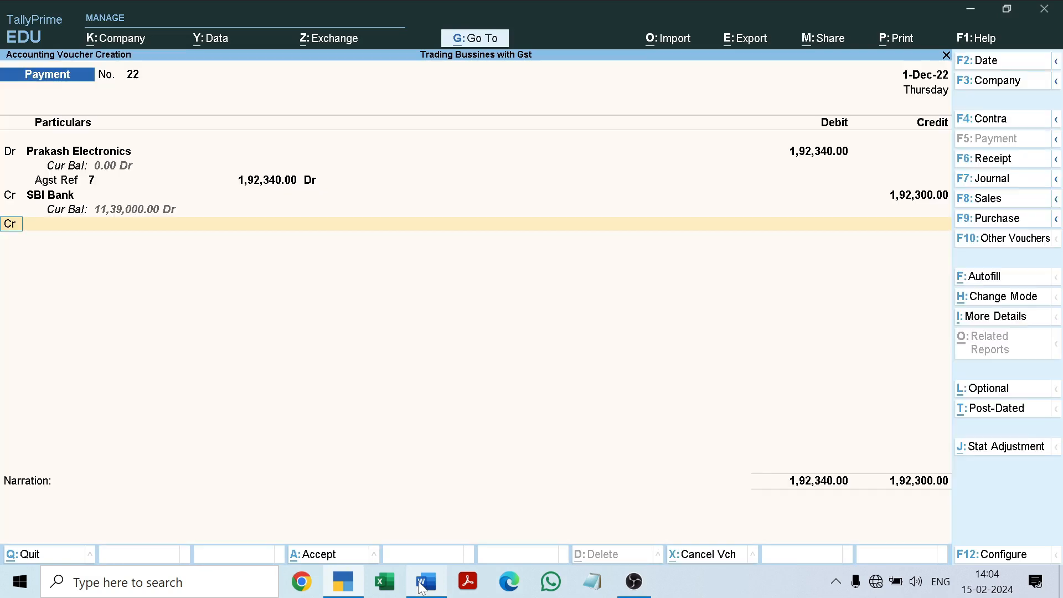
Step: Credit the remaining 40 to Discount Received, leave the narration blank, and save the Prakash Electronics payment voucher
key("Return")
type("Di")
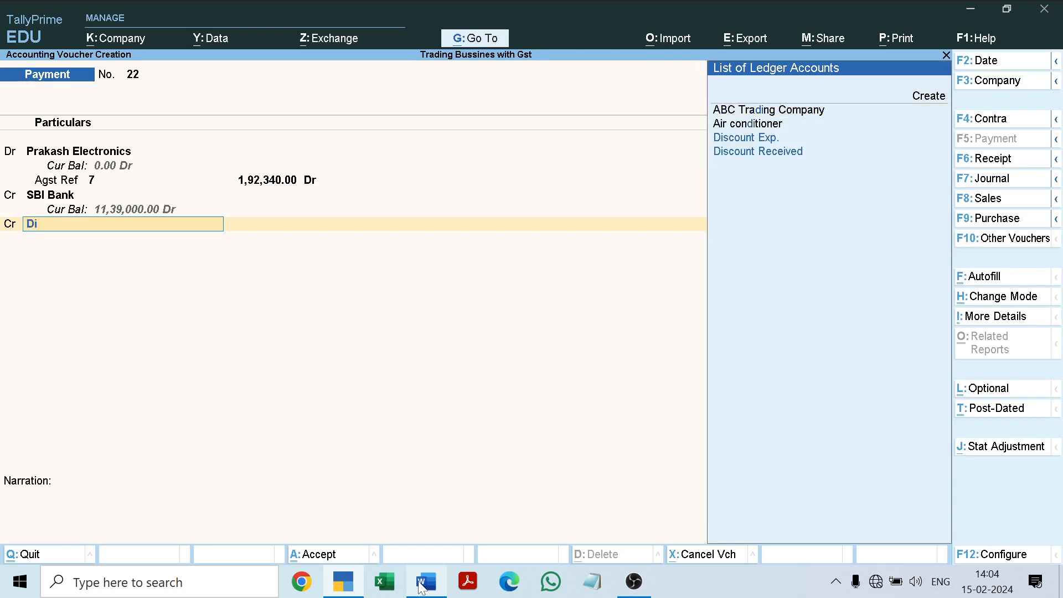
key("Down")
key("Down")
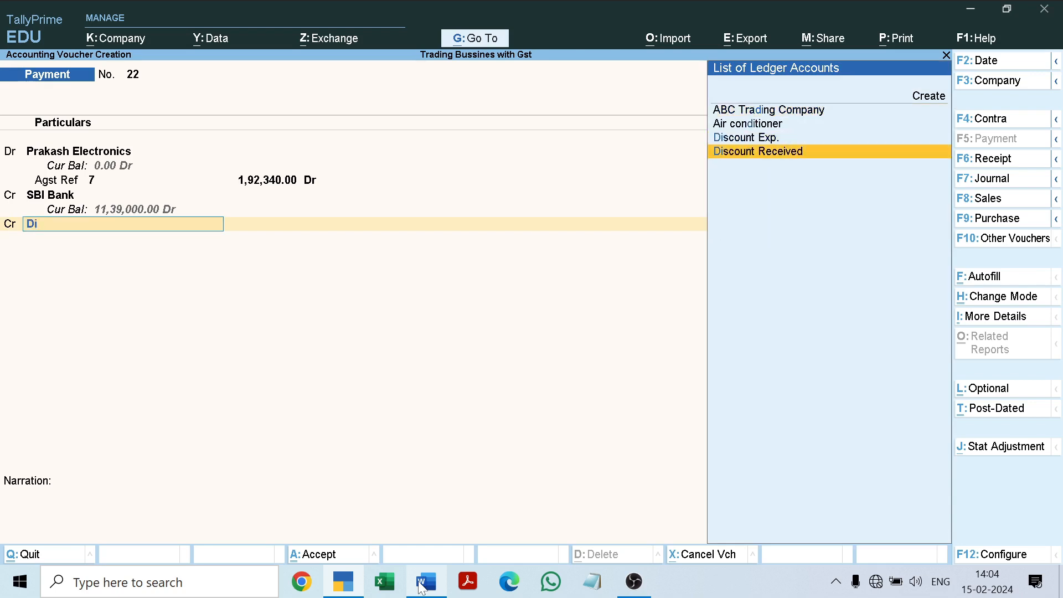
key("Return")
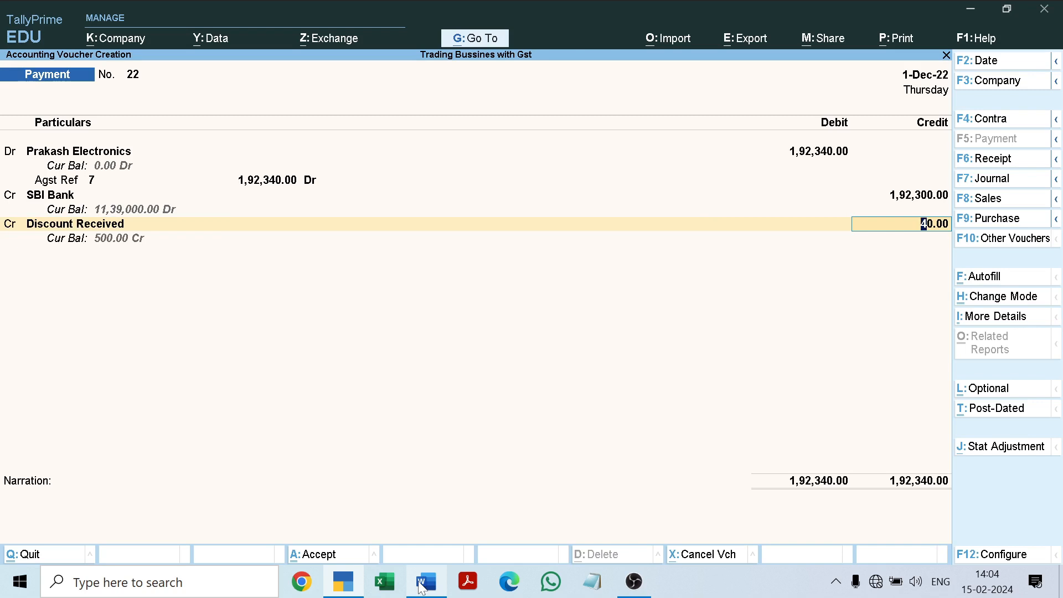
key("Return")
key("Return")
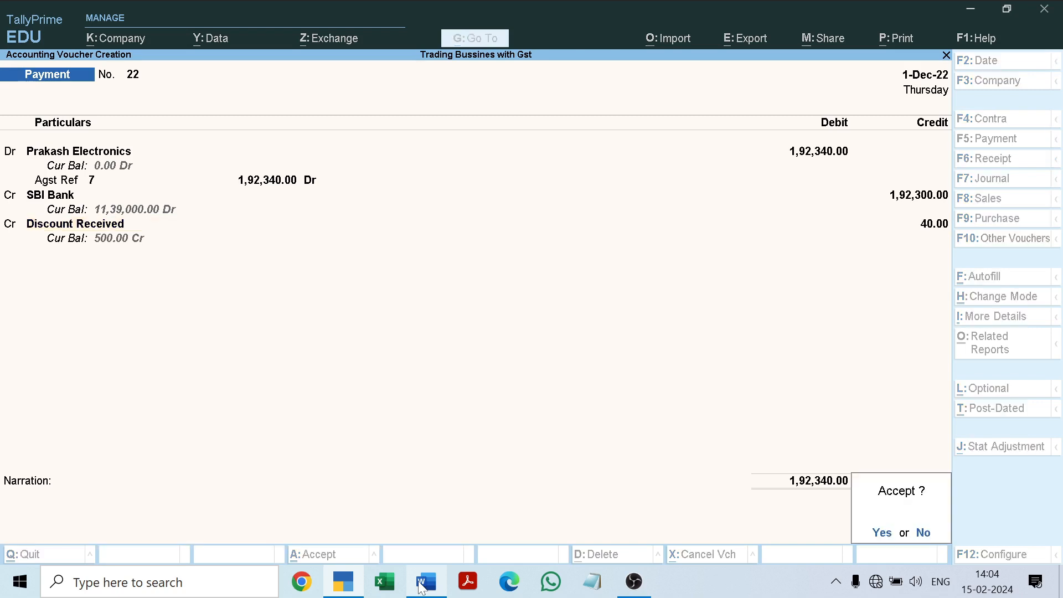
key("Return")
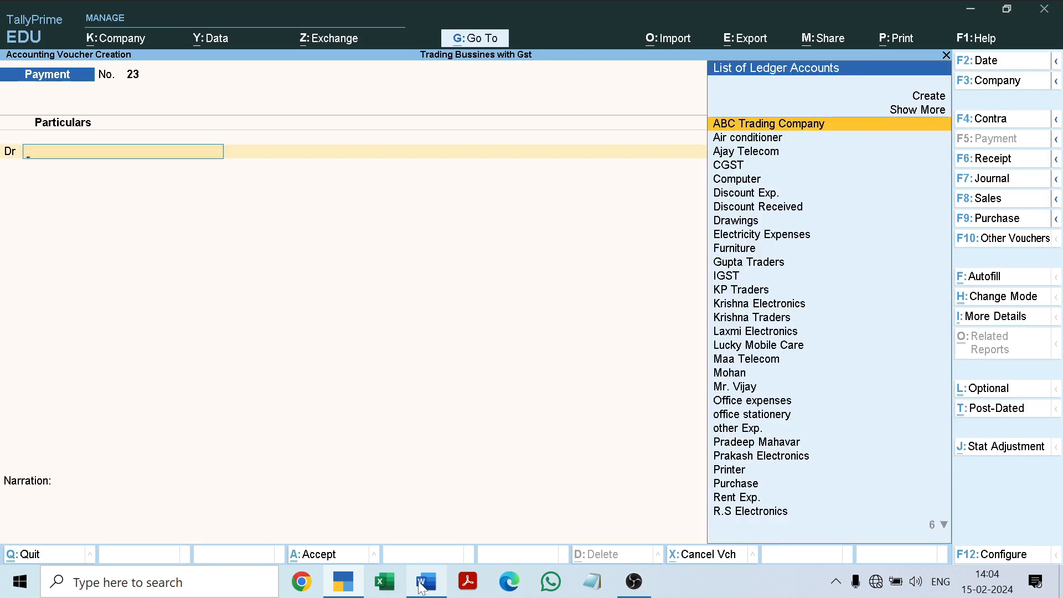
Step: Switch to Word, append "full settlement." copied from transaction 45 to the end of transaction 46, and return to TallyPrime
left_click(422, 589)
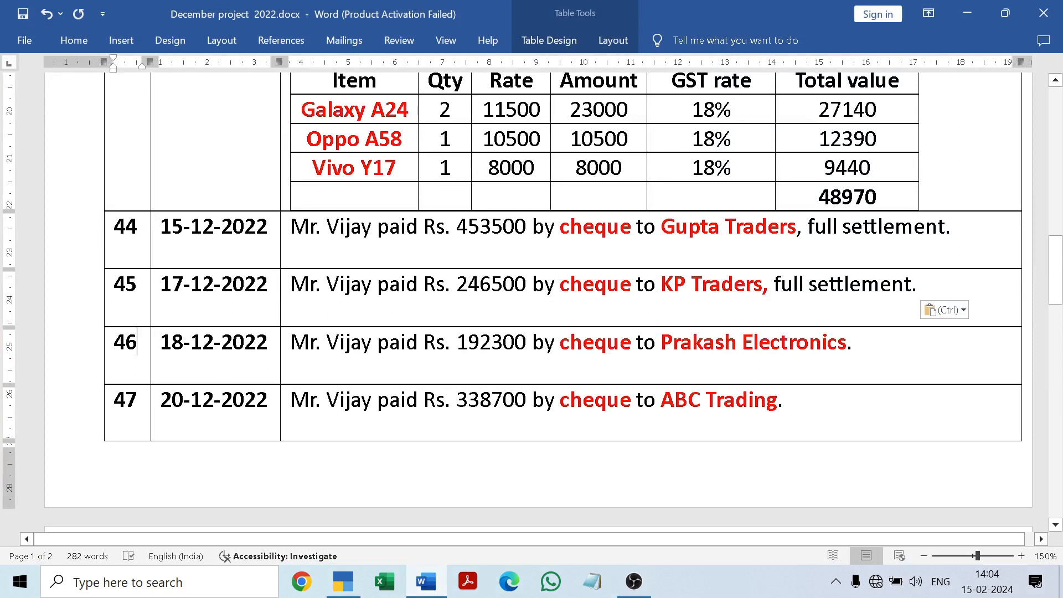
left_click_drag(774, 284, 919, 288)
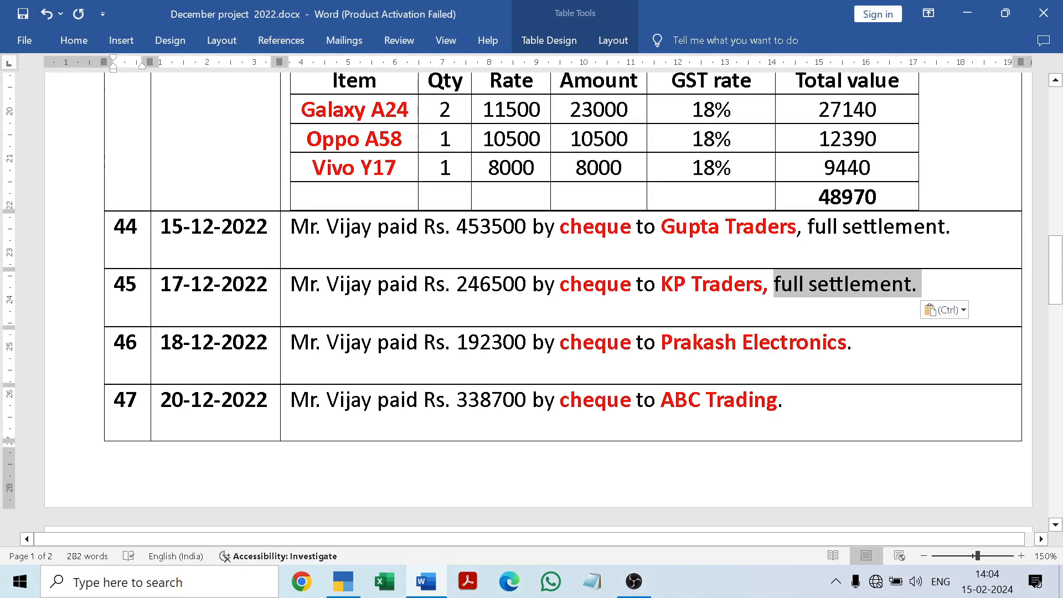
key("ctrl+c")
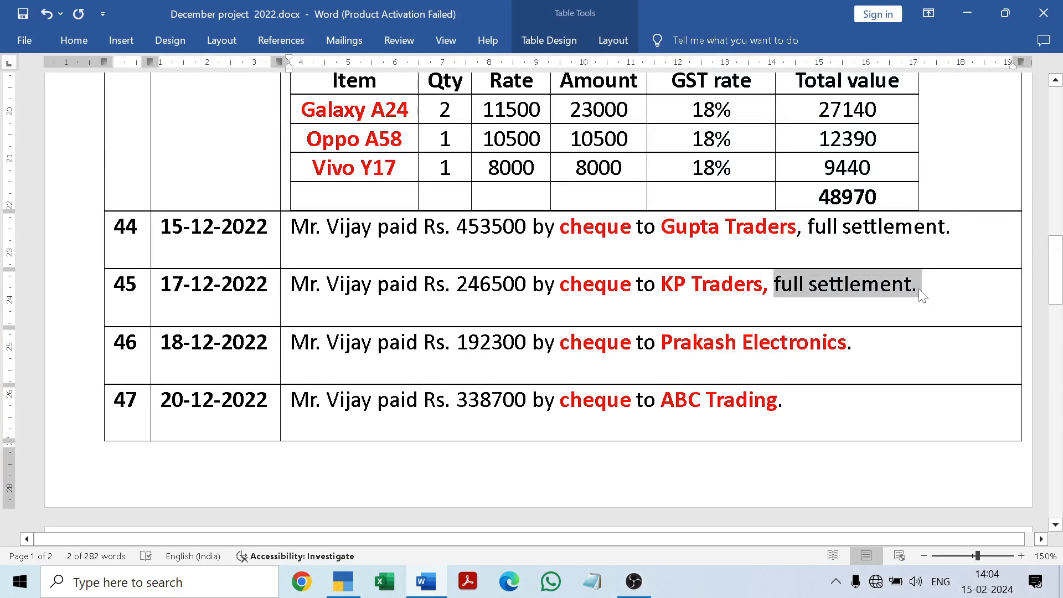
left_click(856, 349)
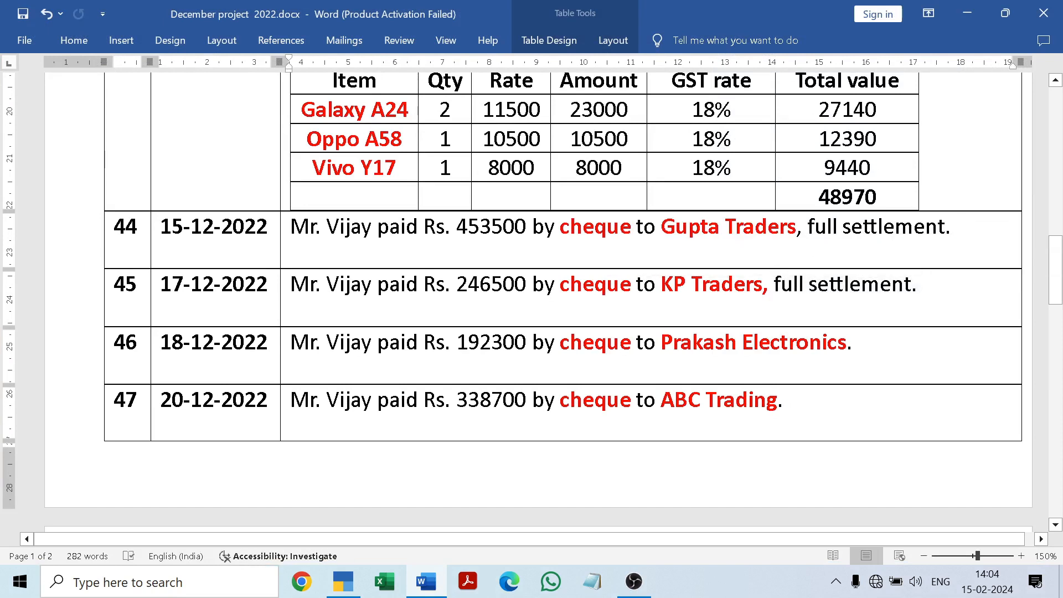
key("ctrl+v")
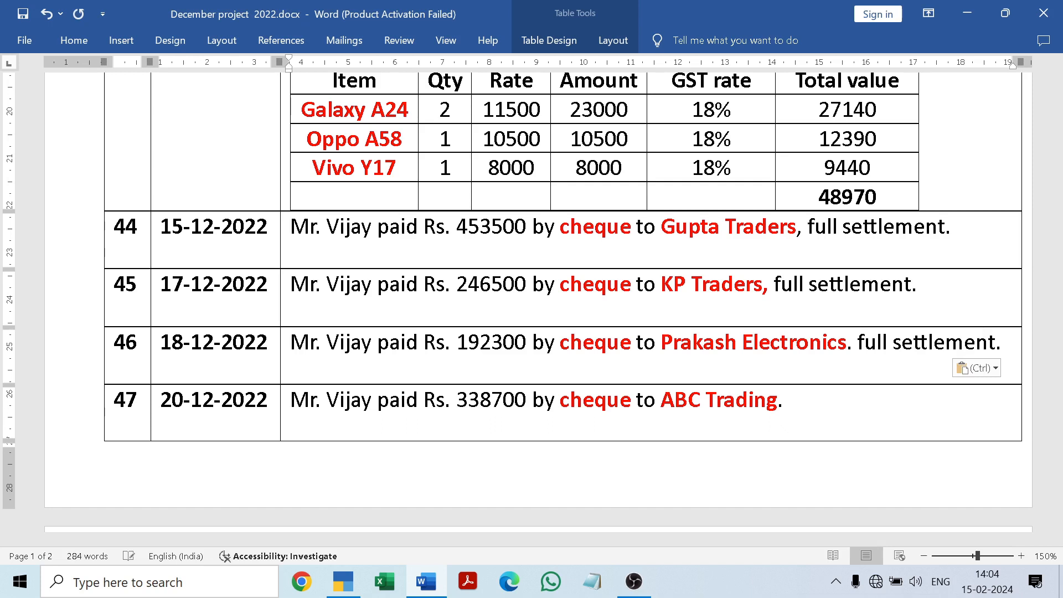
left_click(789, 401)
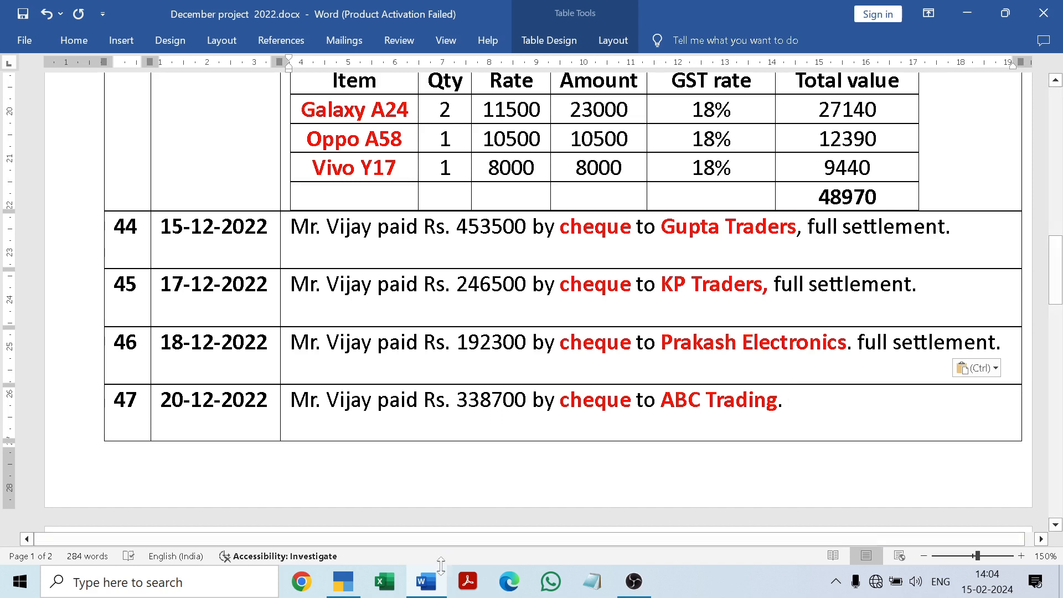
left_click(429, 582)
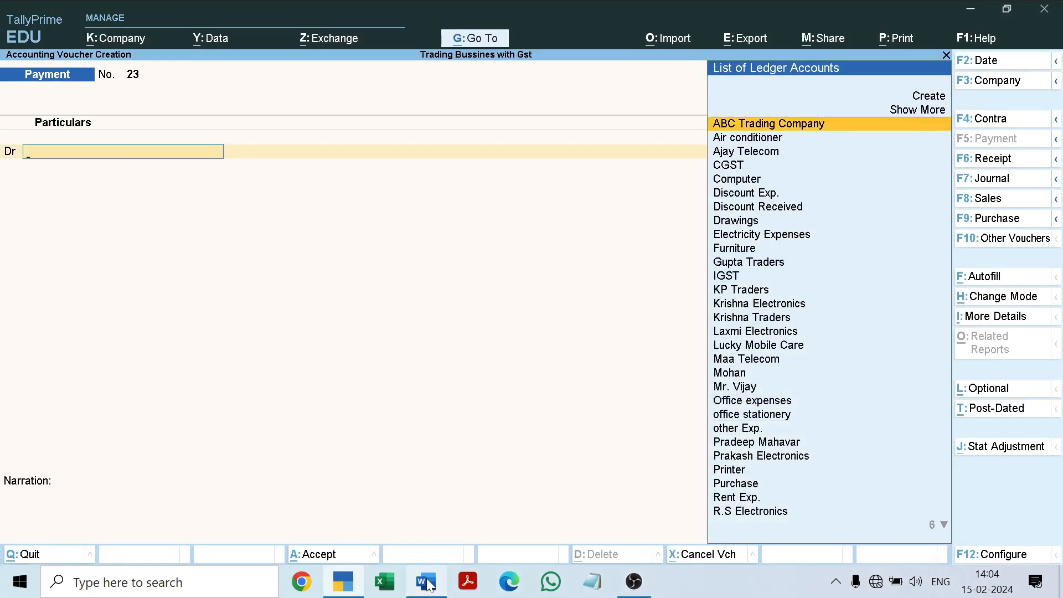
Step: Debit ABC Trading Company 338700 in the new payment voucher and allocate the full amount as Agst Ref to bill 3
type("A")
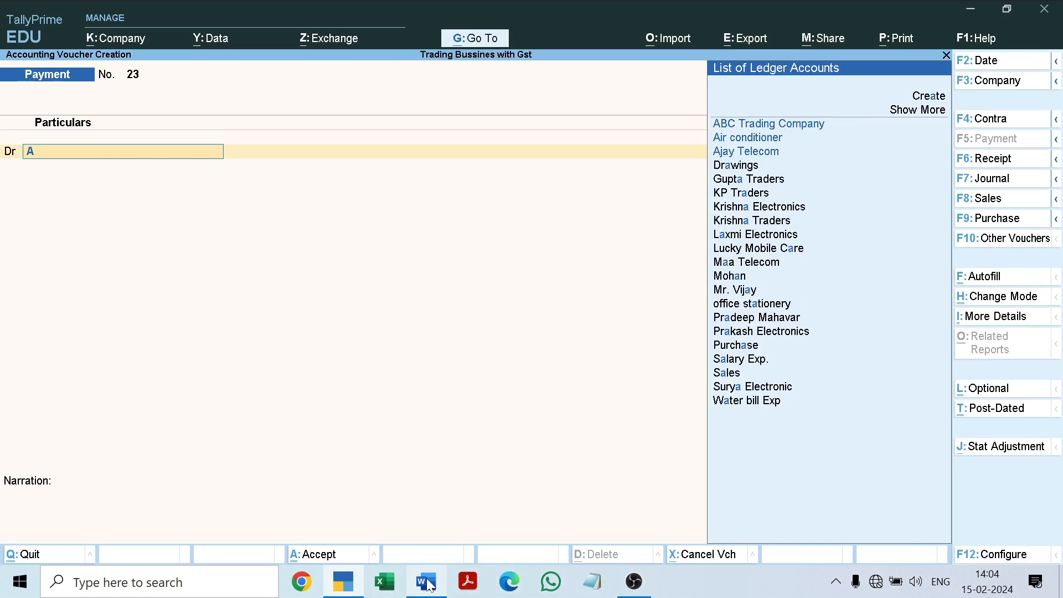
type("bc")
key("Return")
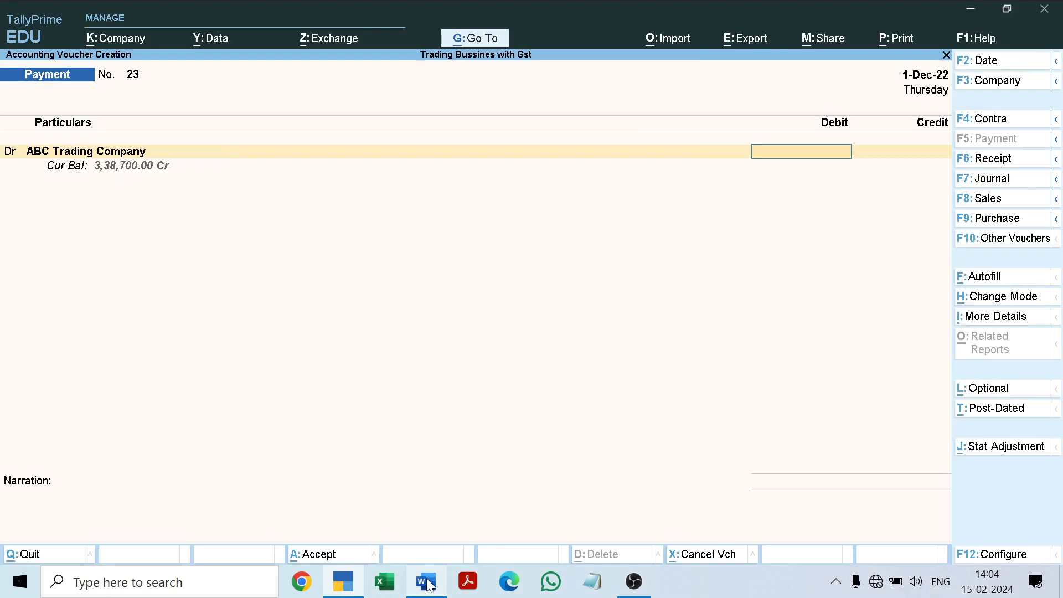
left_click(430, 586)
left_click(430, 586)
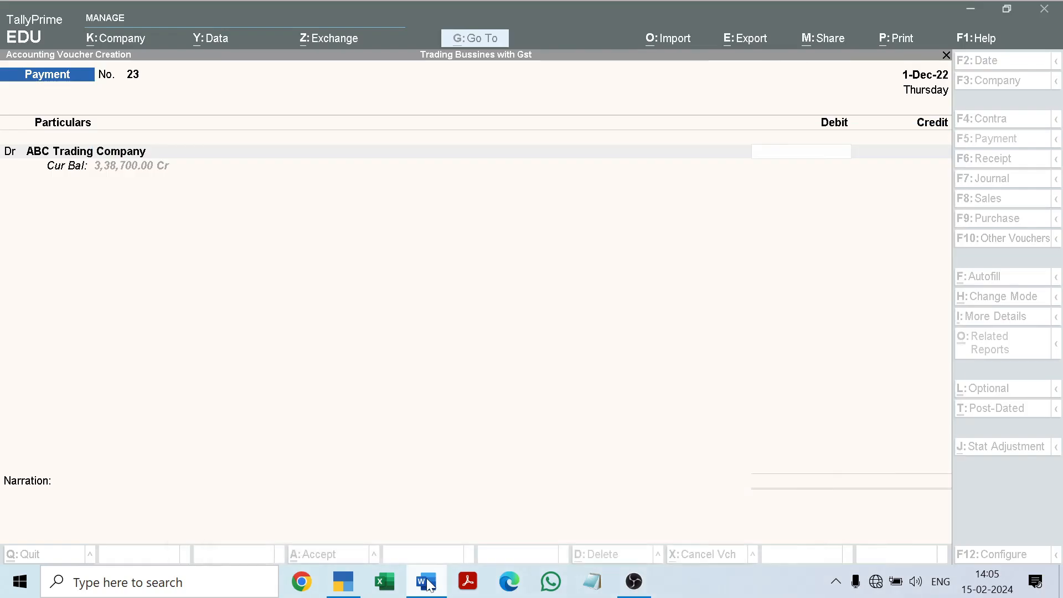
type("3")
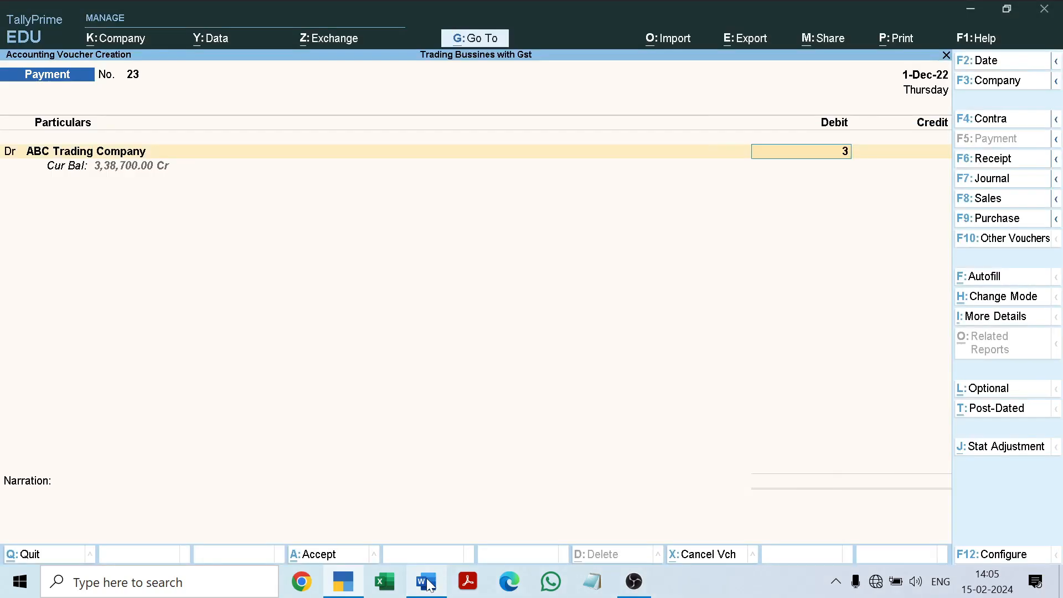
type(",38,700")
key("Return")
key("Return")
key("Return")
key("Return")
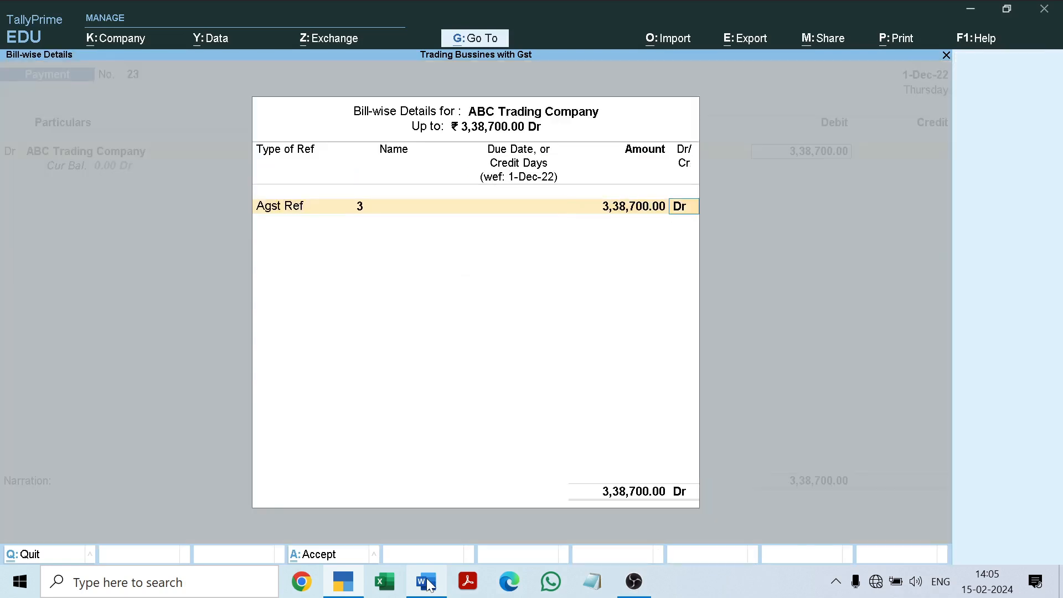
key("Return")
Step: Credit SBI Bank with the full 338700, accept the default bank allocation, and save the ABC Trading Company payment without narration
type("Sbi")
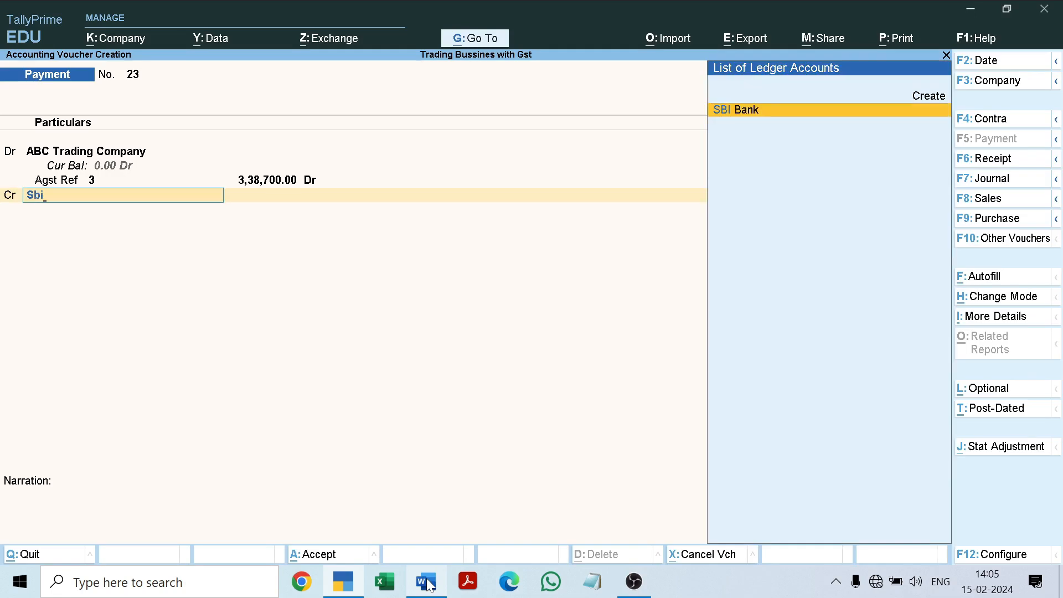
key("Return")
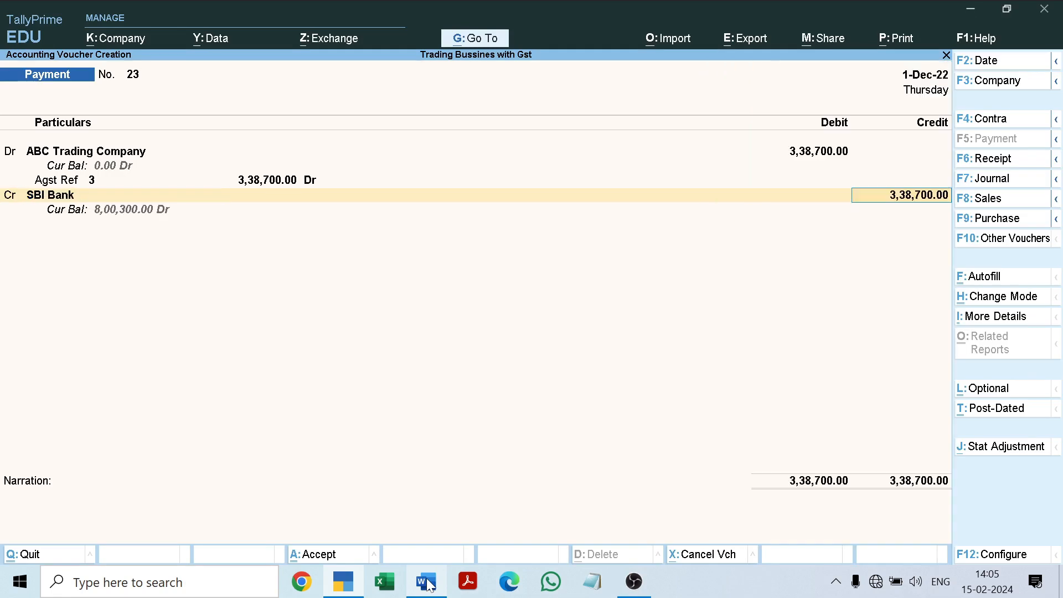
key("Return")
key("Return")
key("Return")
key("Return")
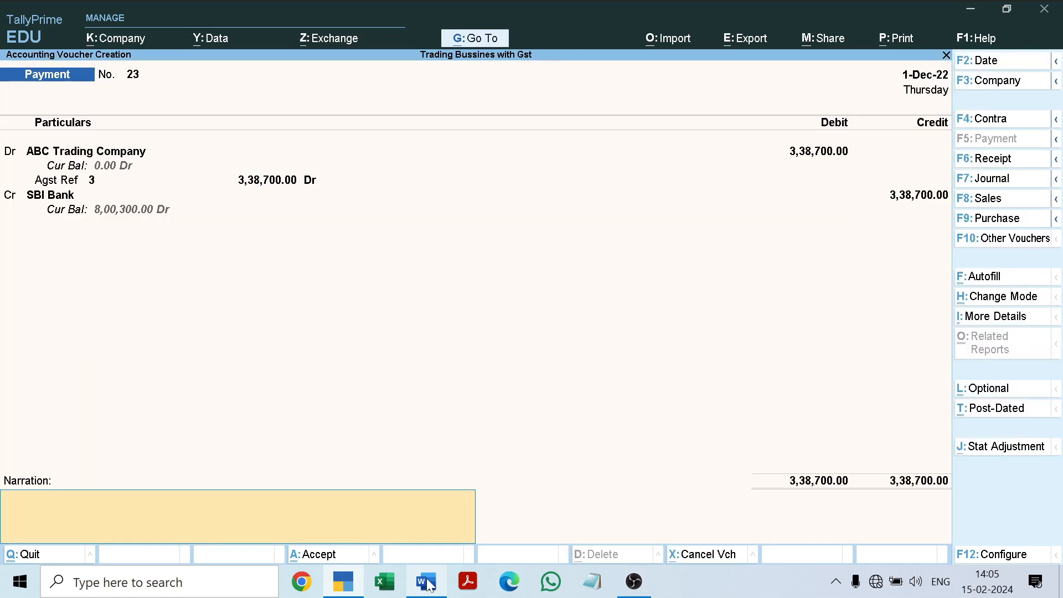
key("Return")
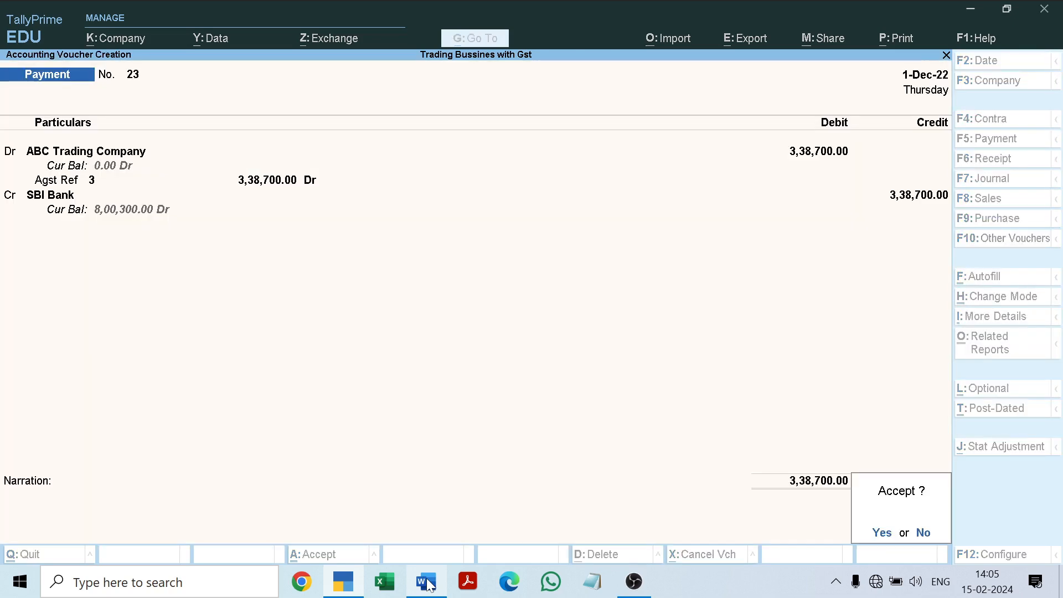
key("Return")
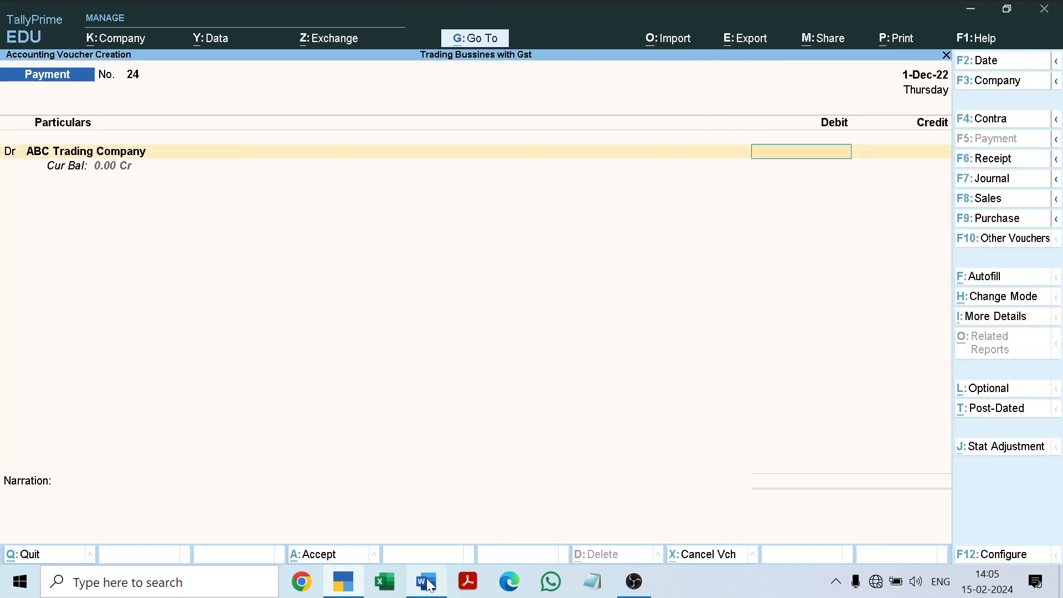
Step: Consult transaction 48 in the Word document, return to TallyPrime, and start a purchase voucher with the supplier invoice number blank
left_click(430, 585)
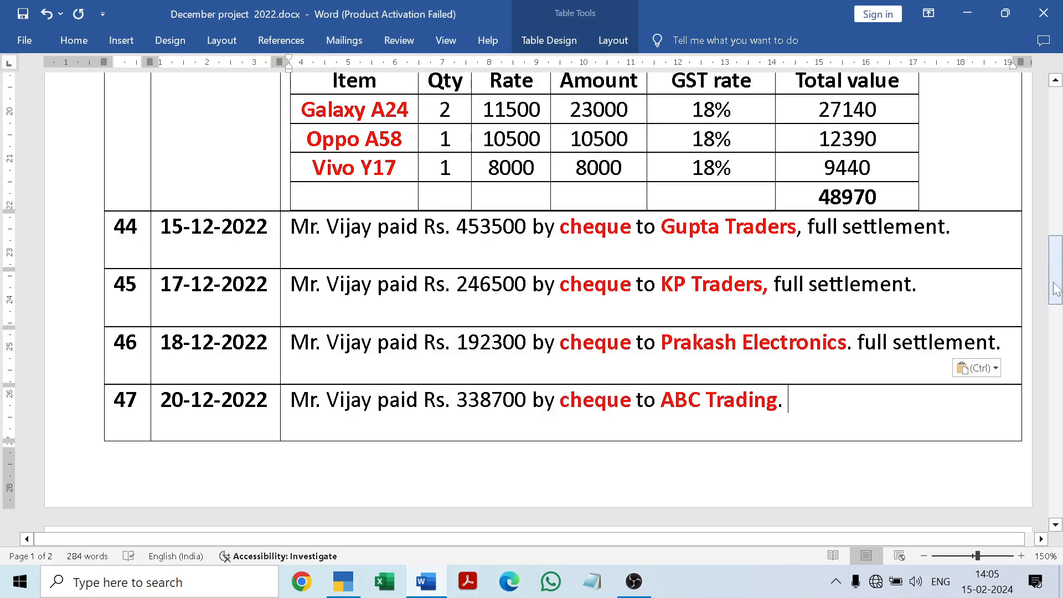
left_click_drag(1059, 284, 1058, 356)
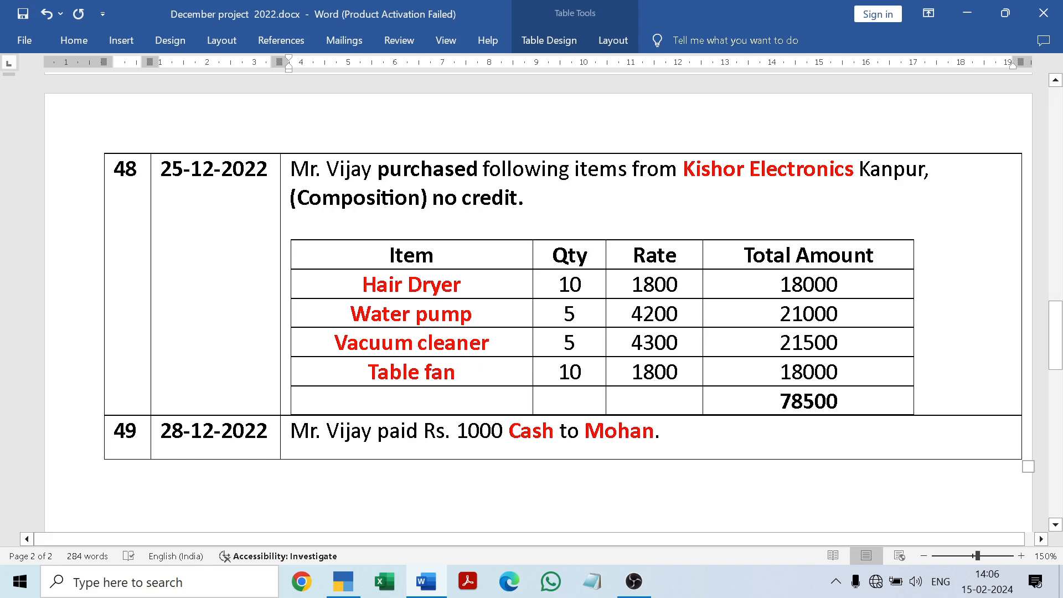
left_click(423, 590)
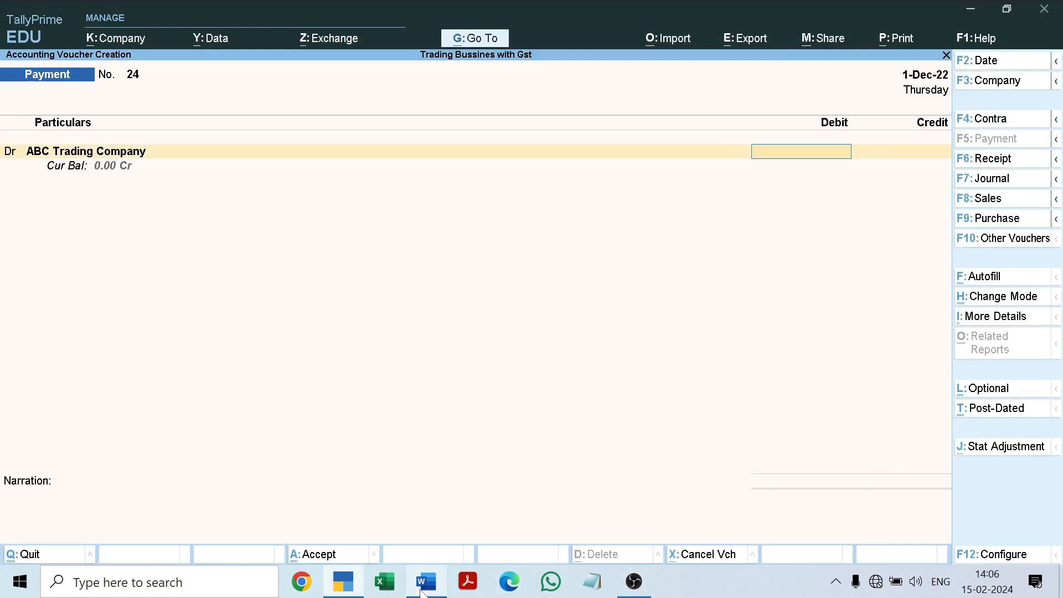
left_click(971, 220)
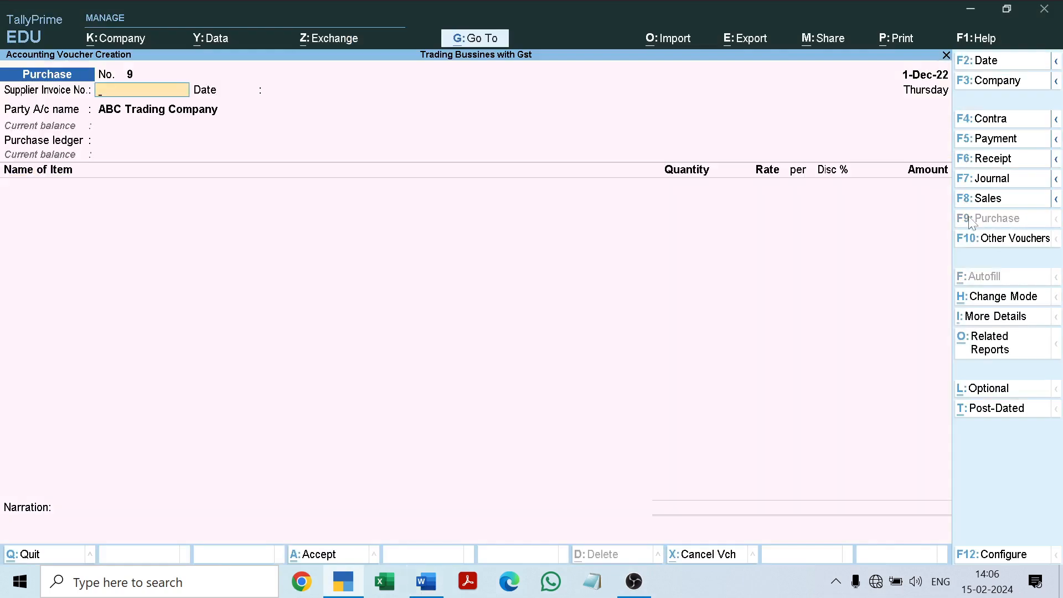
key("Return")
key("Return")
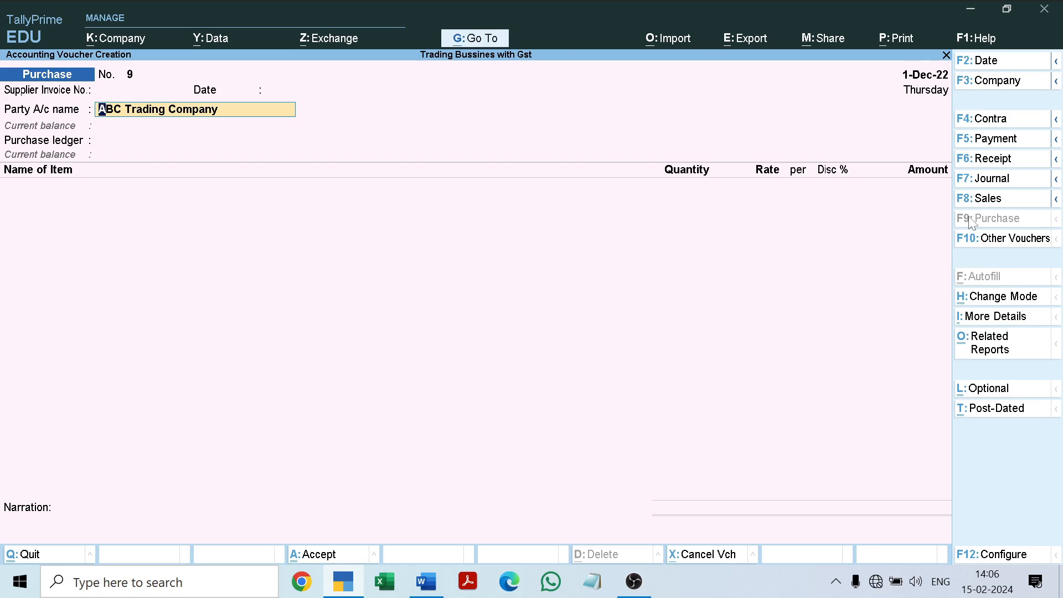
Step: Create a party ledger named Kishor Electronics, copied from transaction 48 in Word, and group it under Sundry Creditors
key("alt+c")
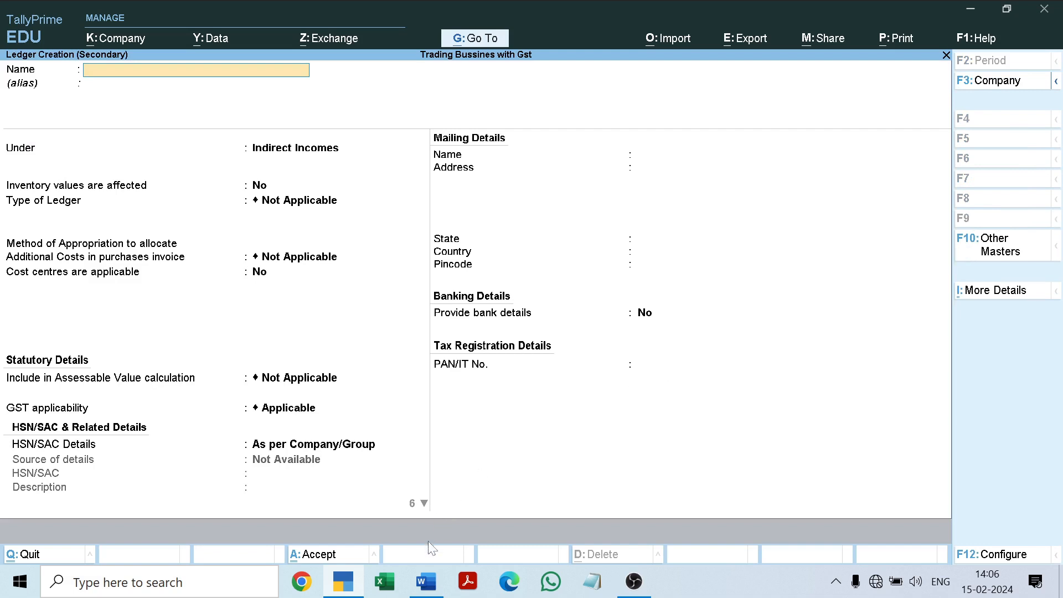
left_click(429, 581)
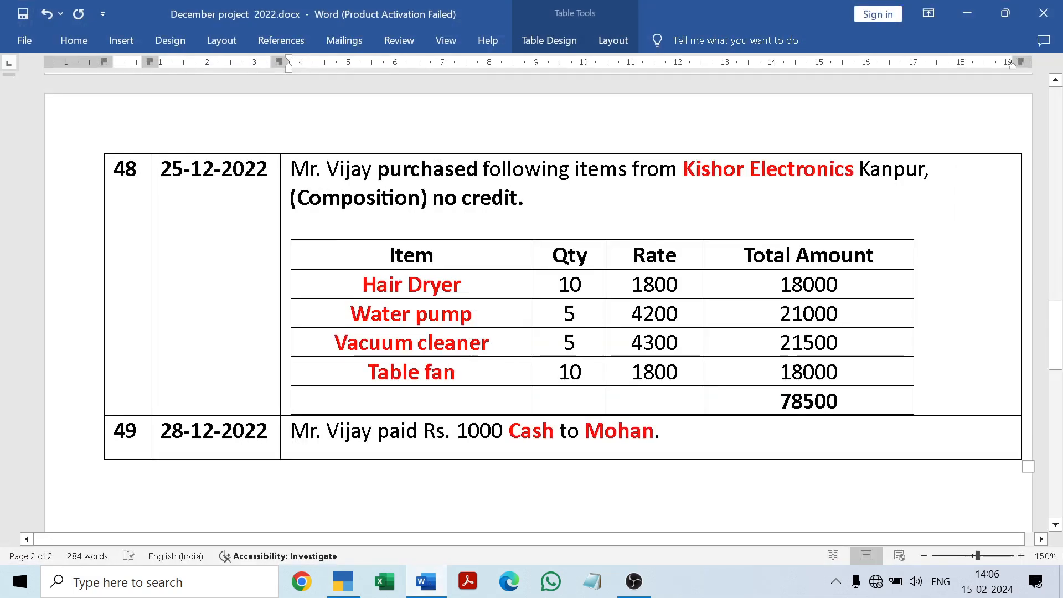
left_click_drag(684, 169, 832, 178)
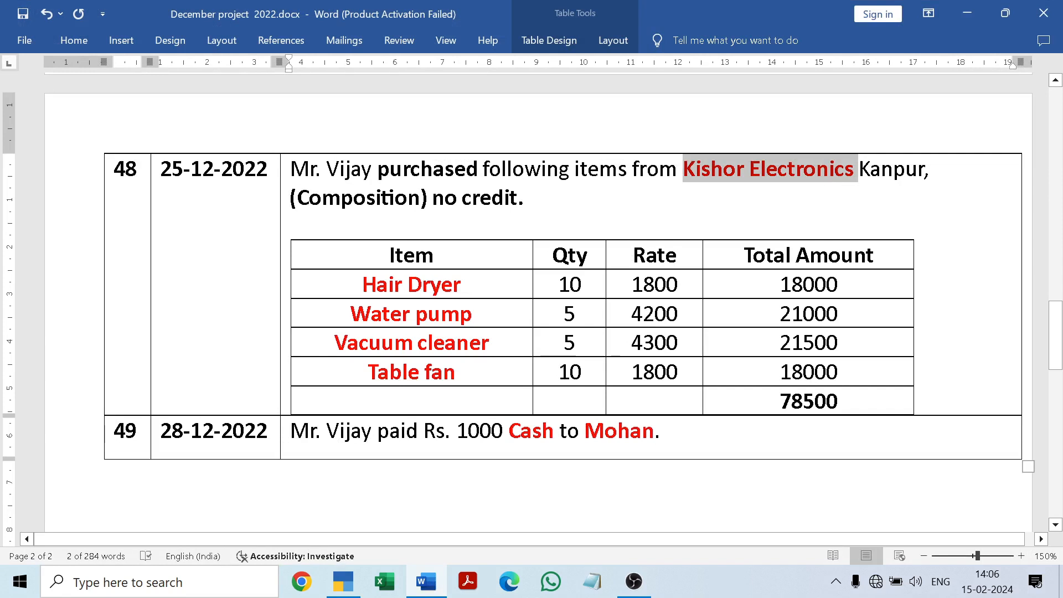
left_click(422, 588)
key("ctrl+alt+v")
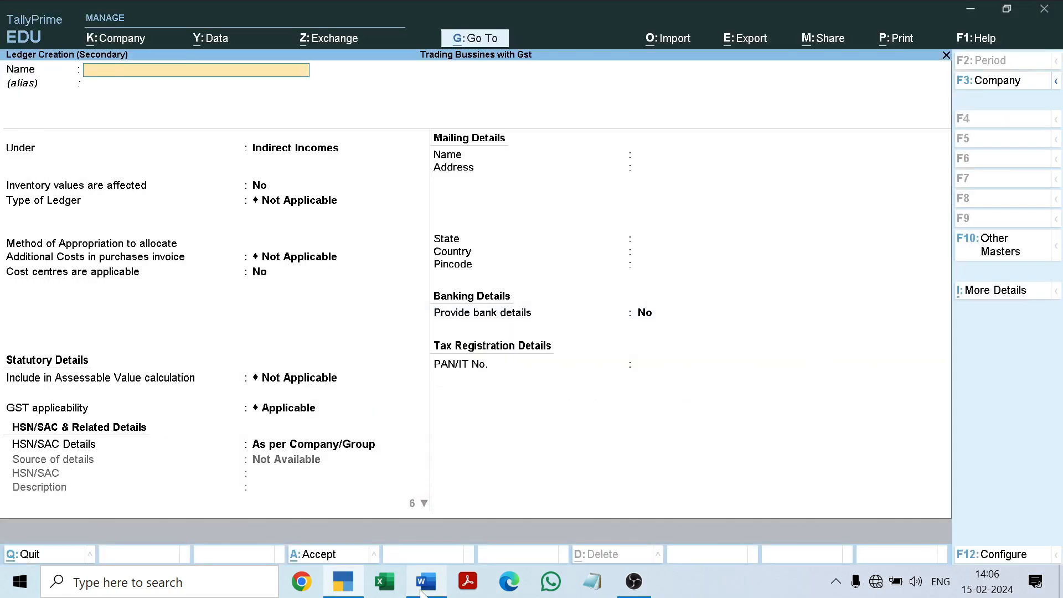
key("Return")
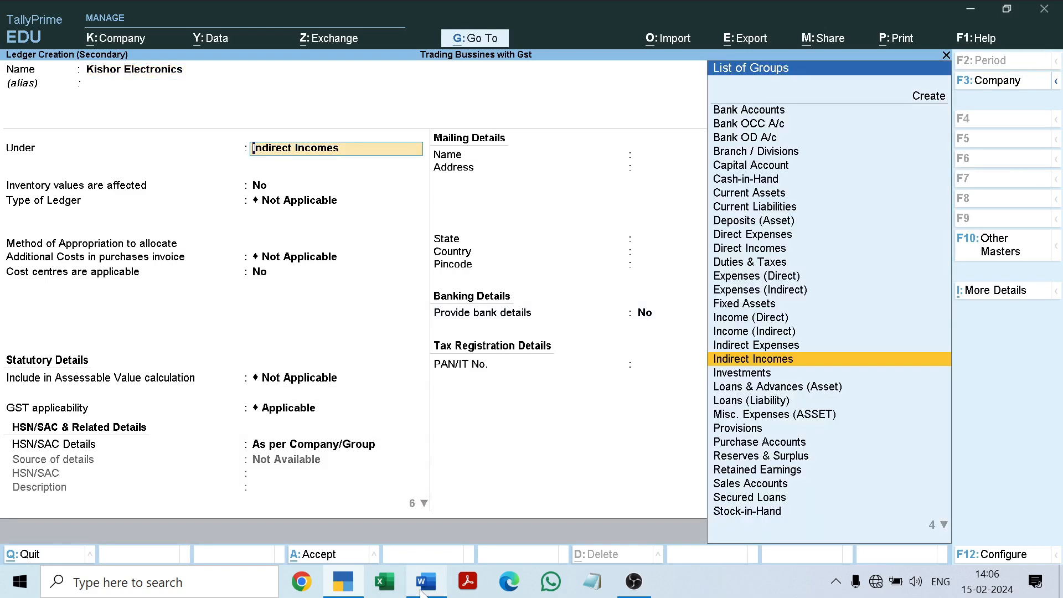
type("Su")
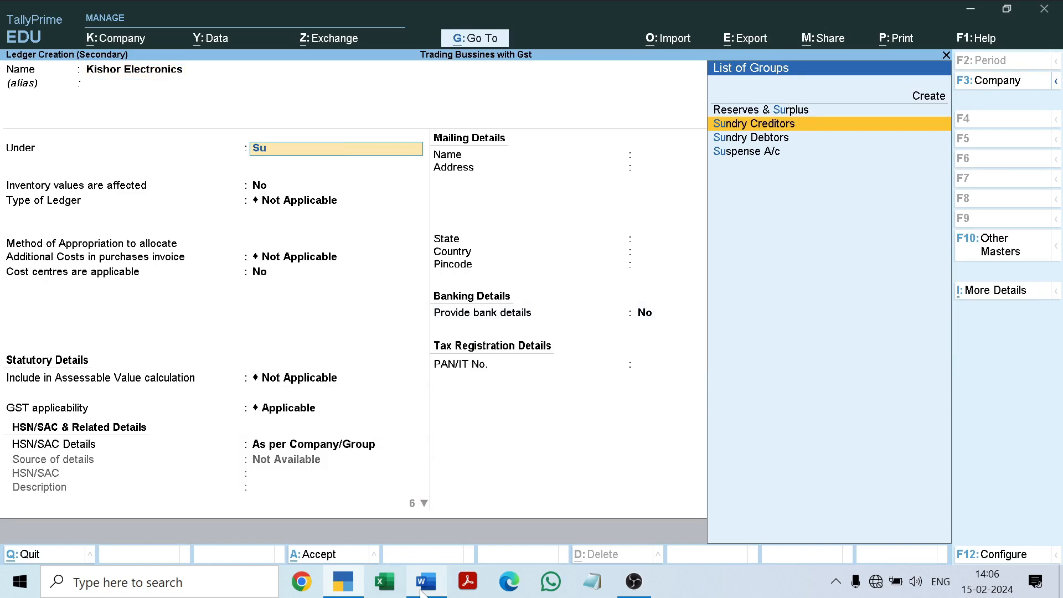
key("Return")
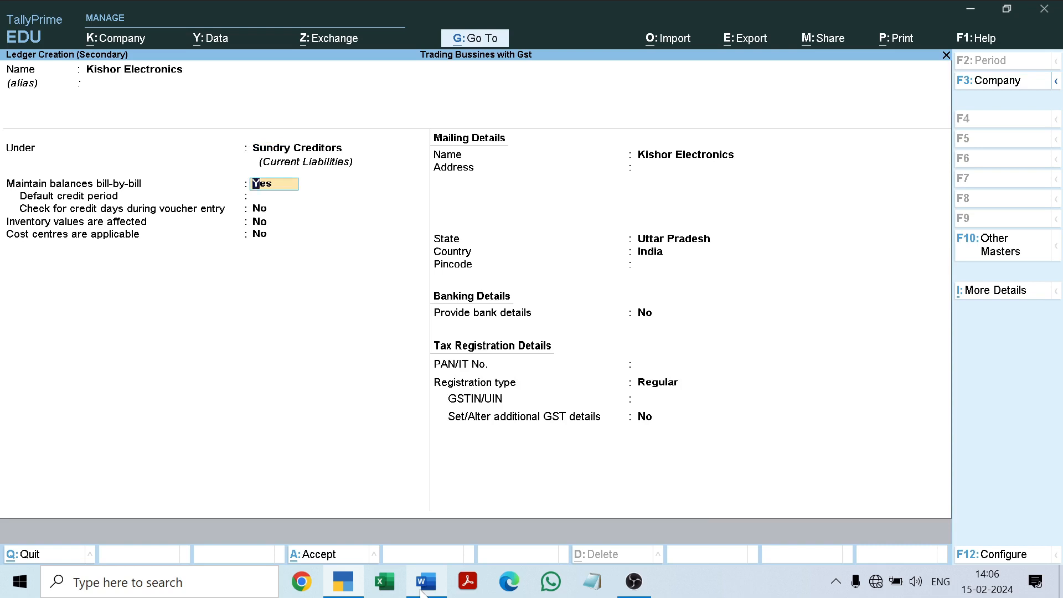
Step: Keep bill-by-bill balances on without a credit period, and accept Uttar Pradesh as the state after checking transaction 48 in Word
key("Return")
key("Return")
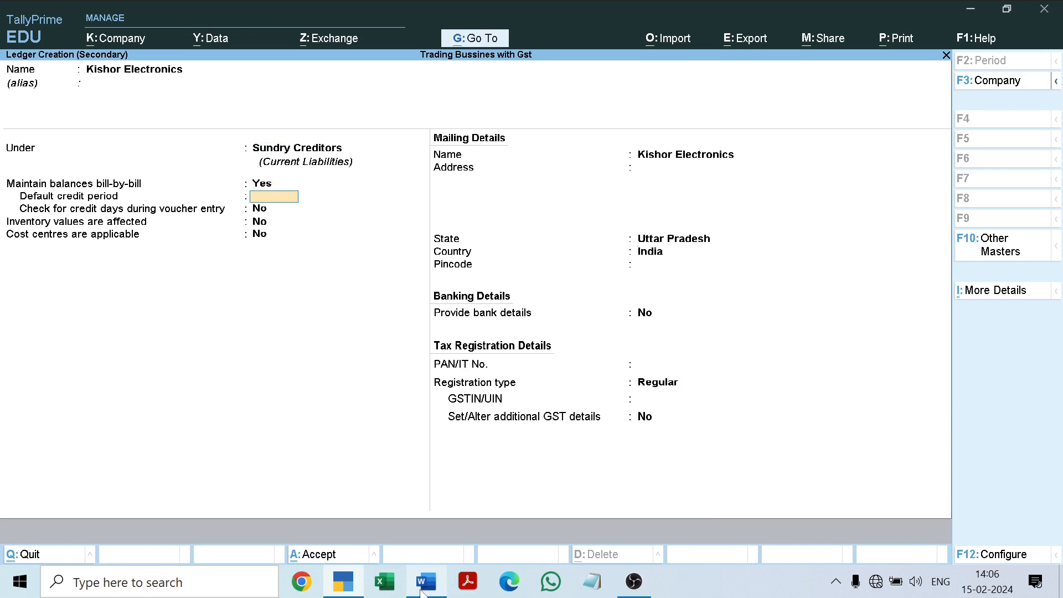
key("Return")
key("Return")
key("Return")
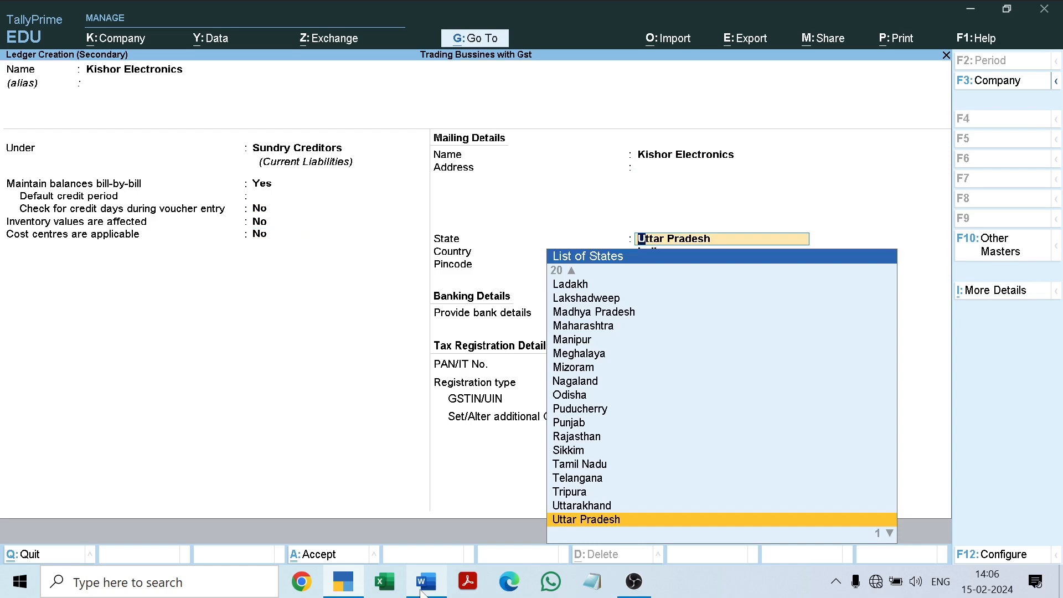
left_click(422, 591)
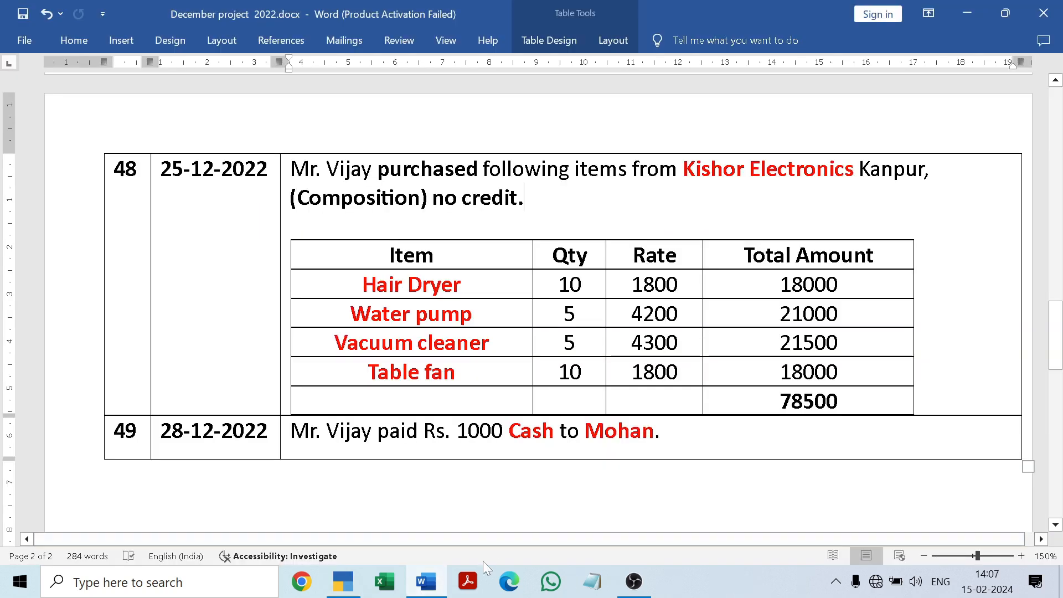
left_click(435, 586)
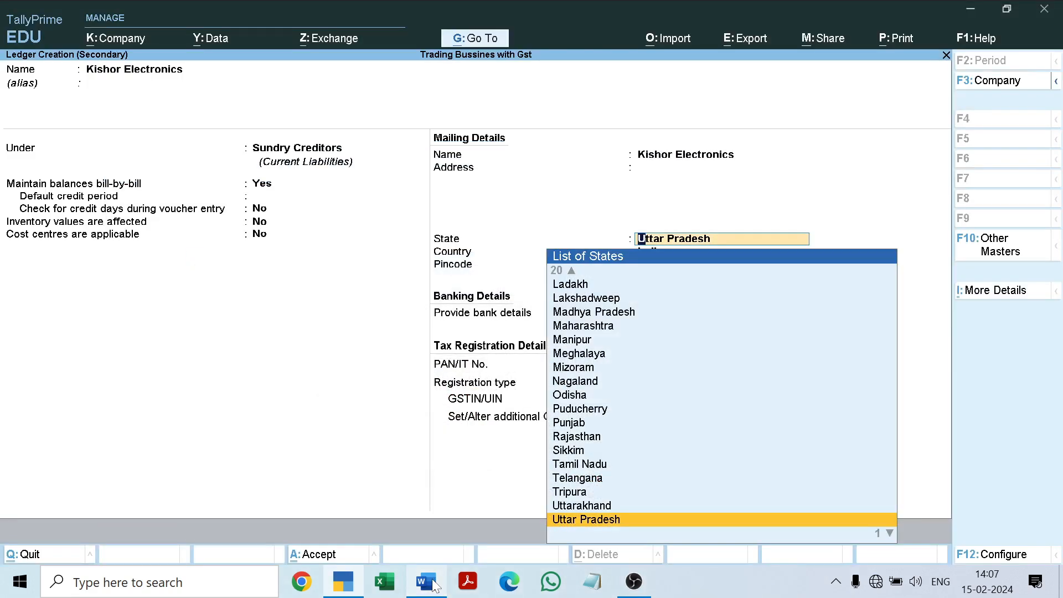
key("Return")
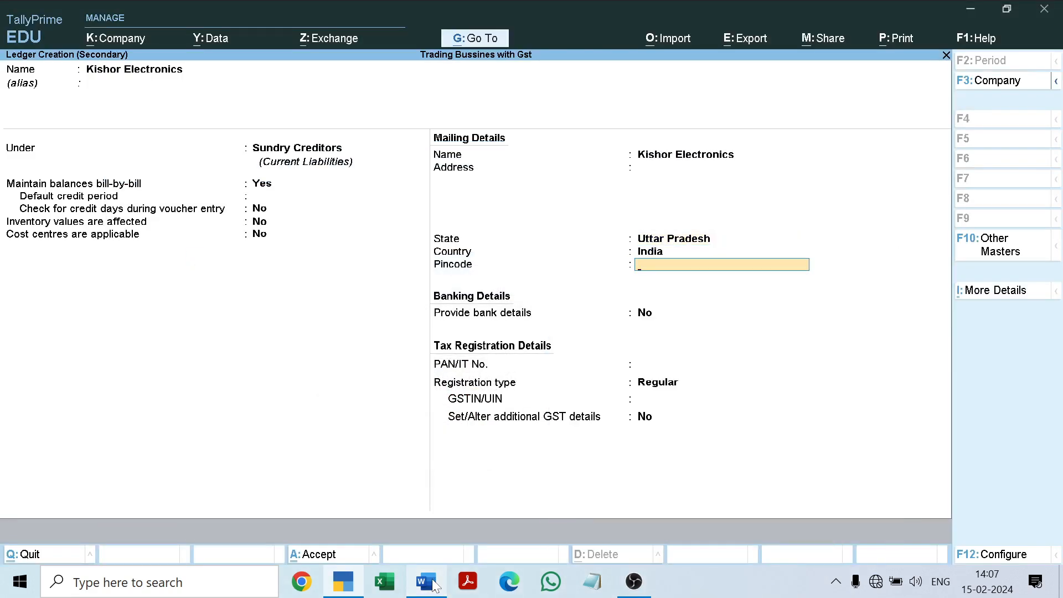
key("Return")
key("Return")
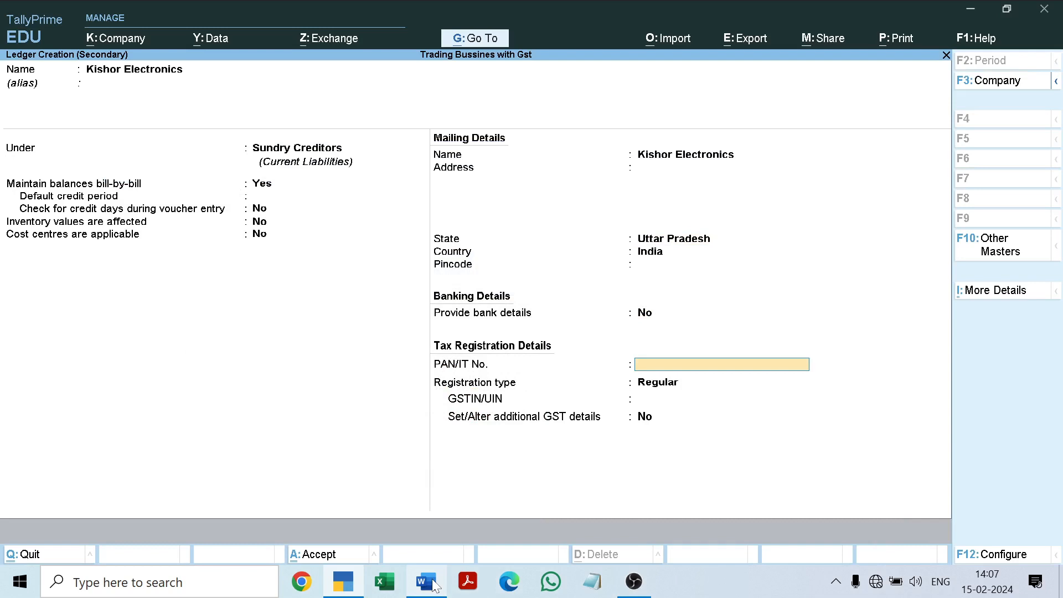
Step: Set the Kishor Electronics registration type to Composition, leave the PAN and GSTIN blank, and save the ledger
key("Return")
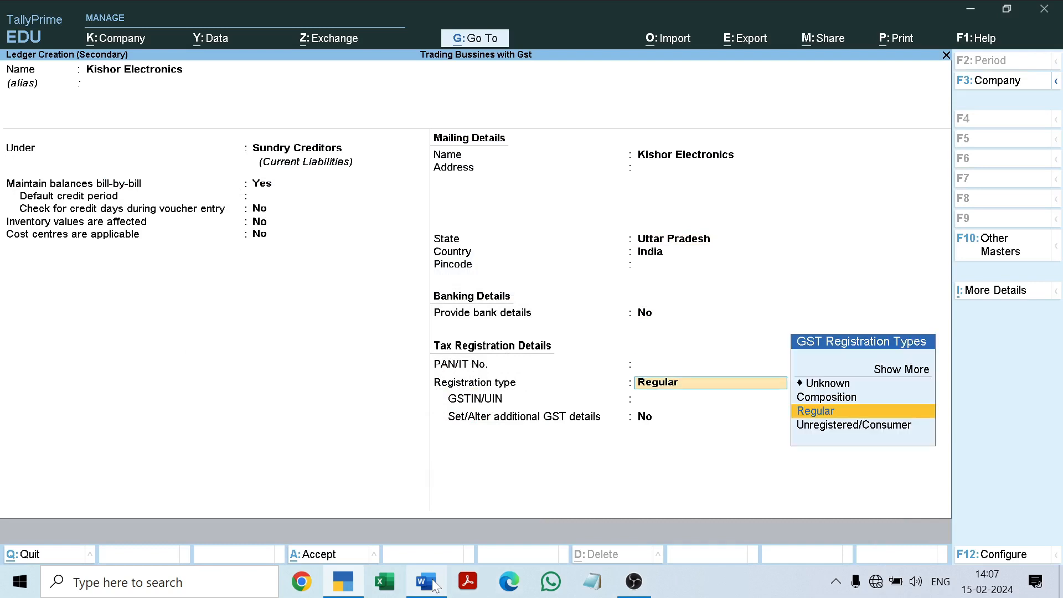
key("Up")
key("Return")
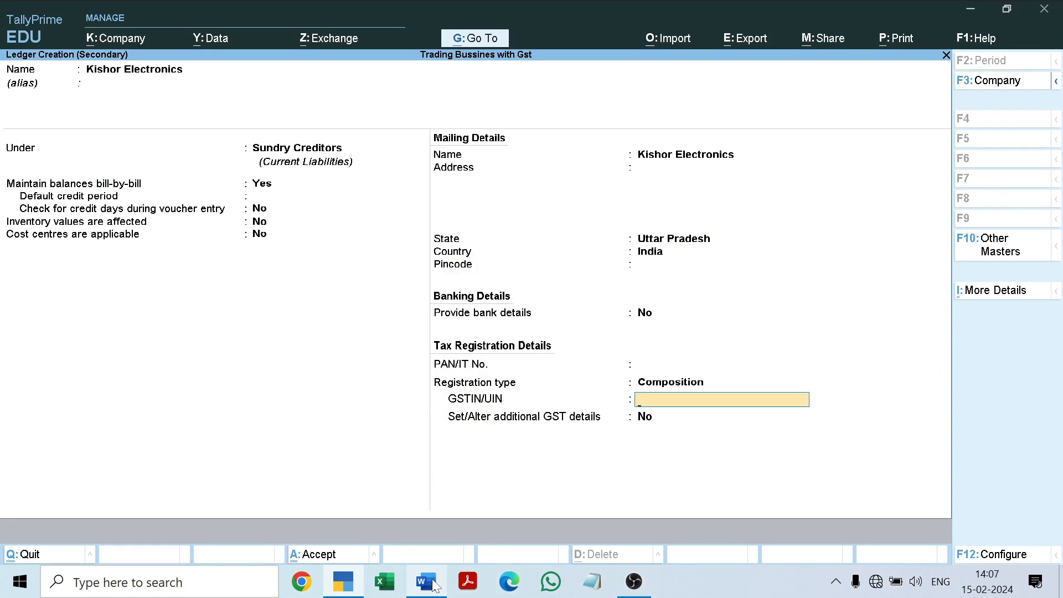
key("Return")
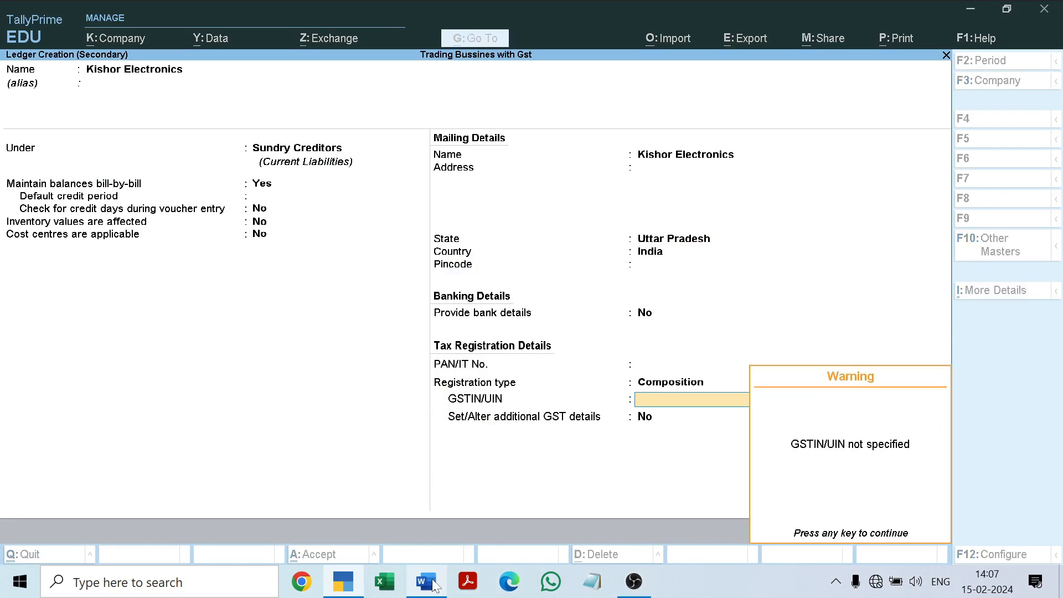
key("Return")
key("Return")
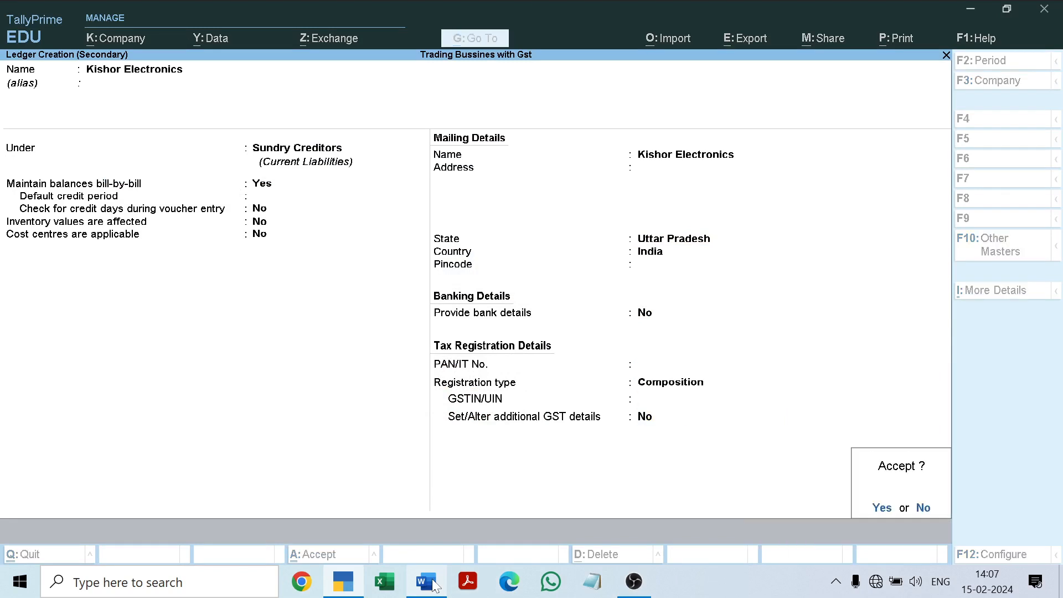
key("Return")
Step: Use Kishor Electronics as the purchase voucher's party and leave all its receipt details blank
key("Return")
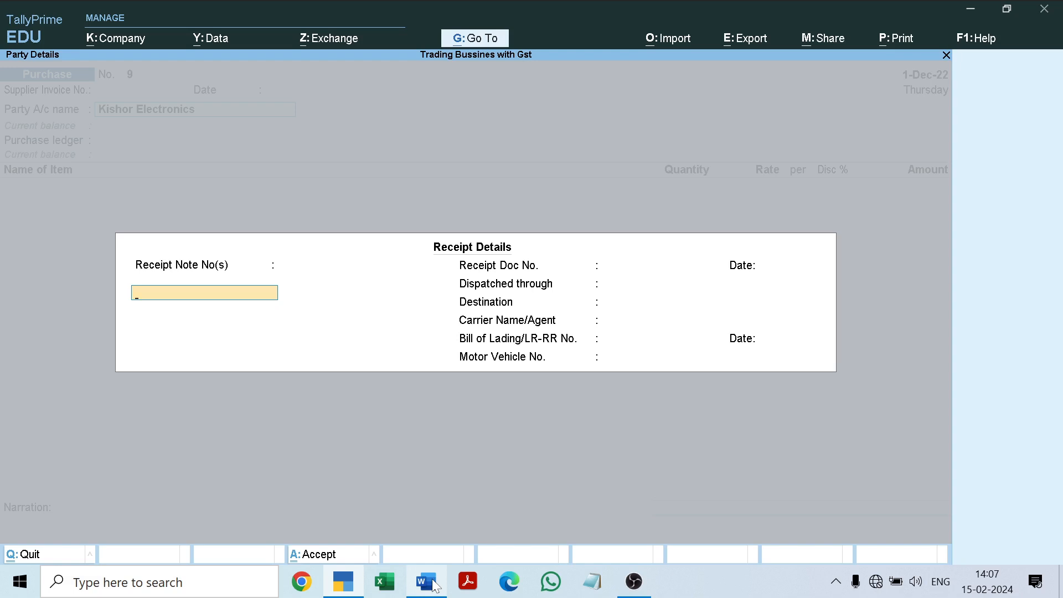
key("Return")
key("Return")
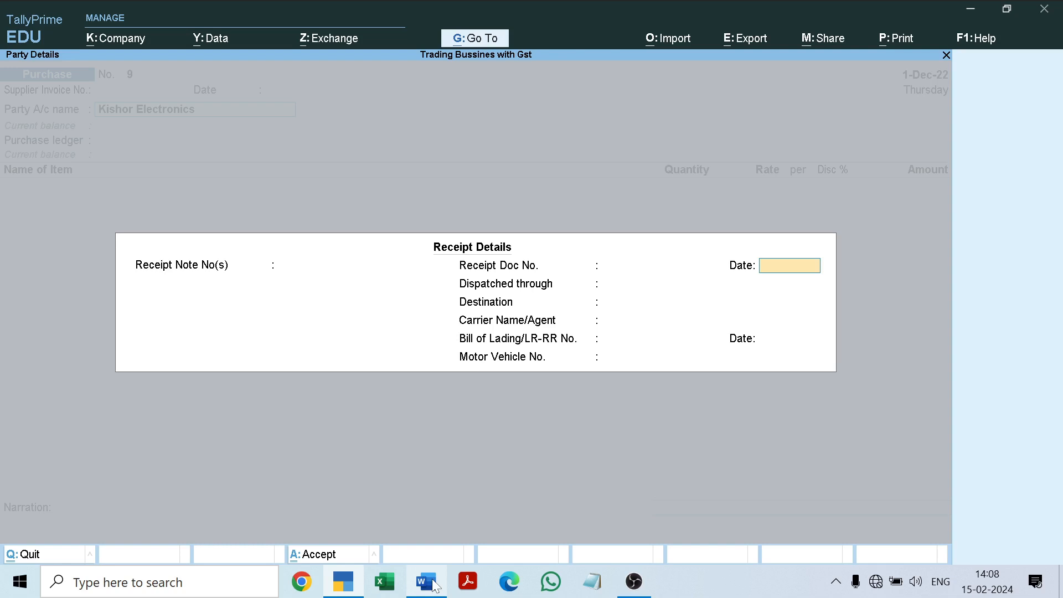
key("Return")
key("Return")
key("Return")
key("Return")
key("Return")
key("Return")
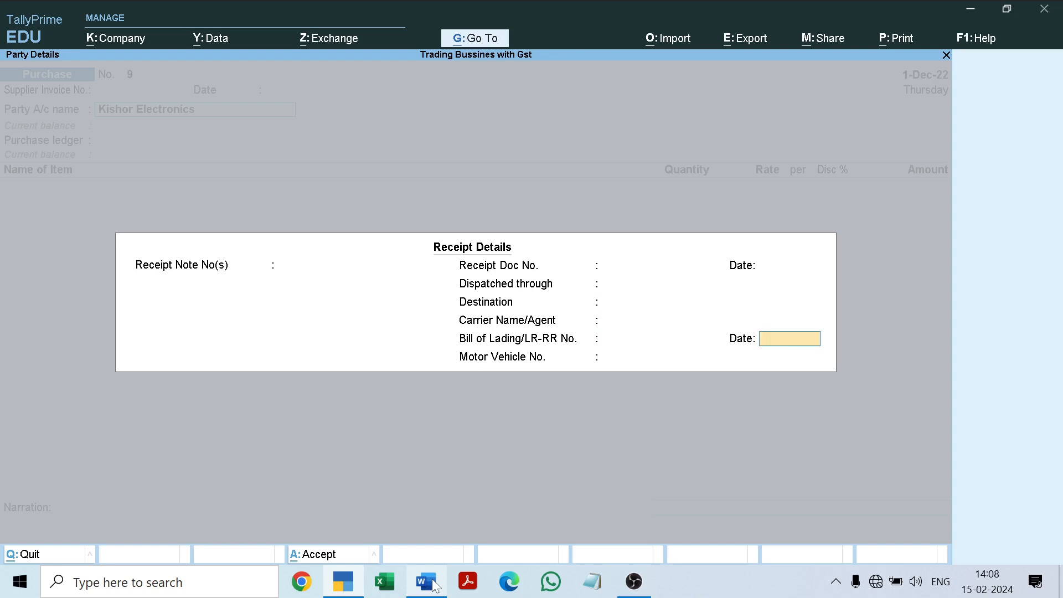
key("Return")
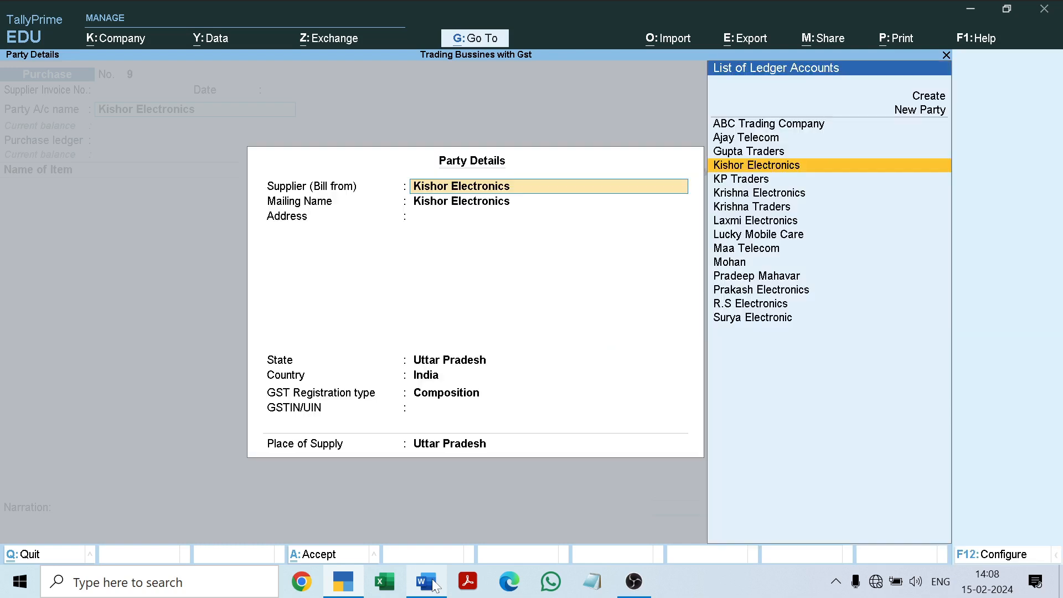
Step: Accept the default party details for Kishor Electronics and choose Purchase as the purchase ledger
key("Return")
key("Return")
key("Return")
key("Return")
key("Return")
key("Return")
key("Return")
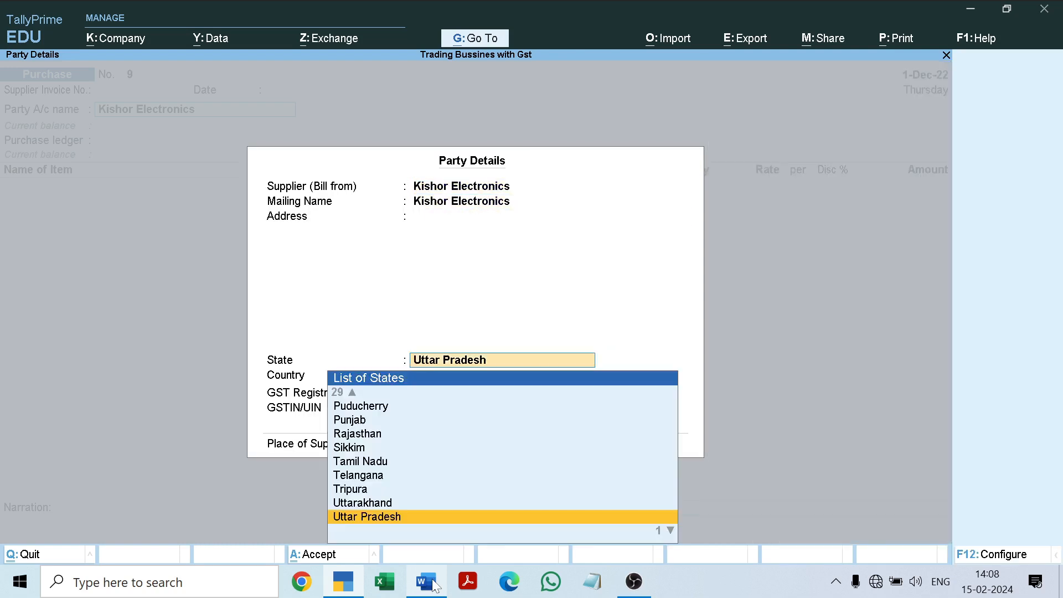
key("Return")
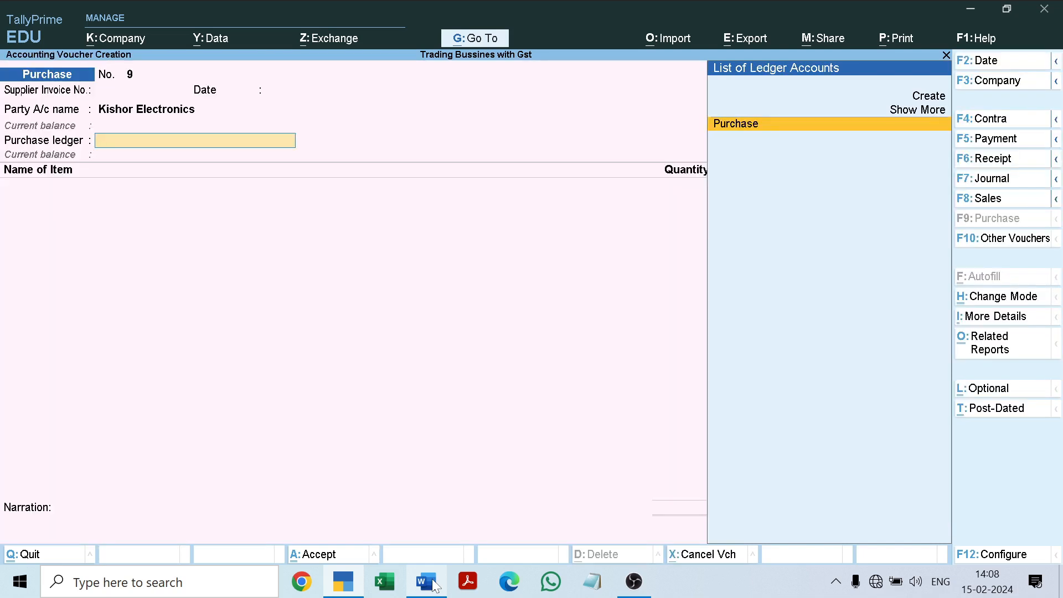
key("Return")
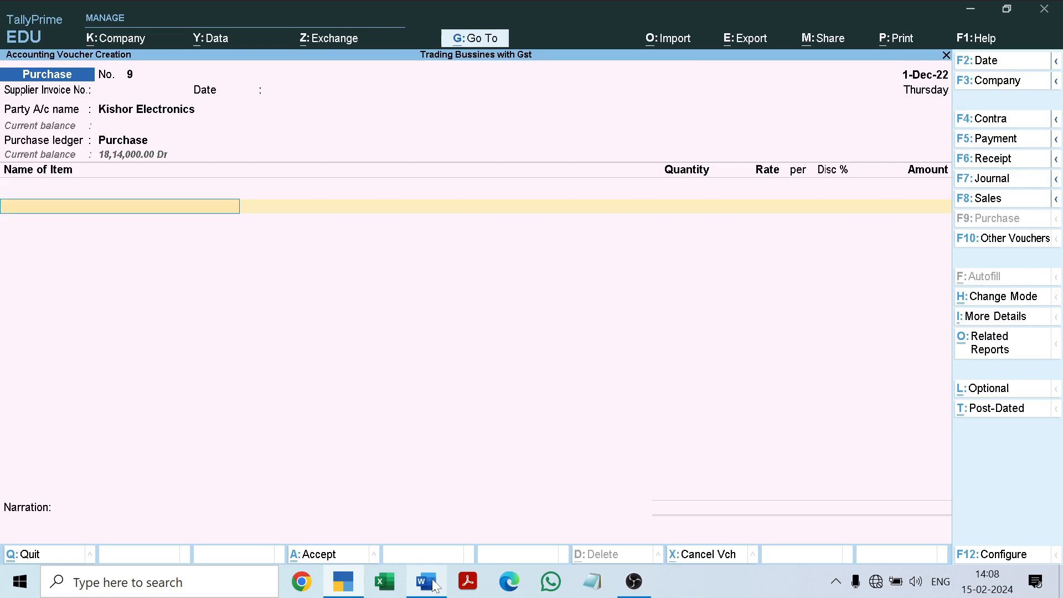
Step: Check transaction 48's item list in Word, and add Hair Dryer to the purchase voucher under the Radha Nagar godown
left_click(426, 582)
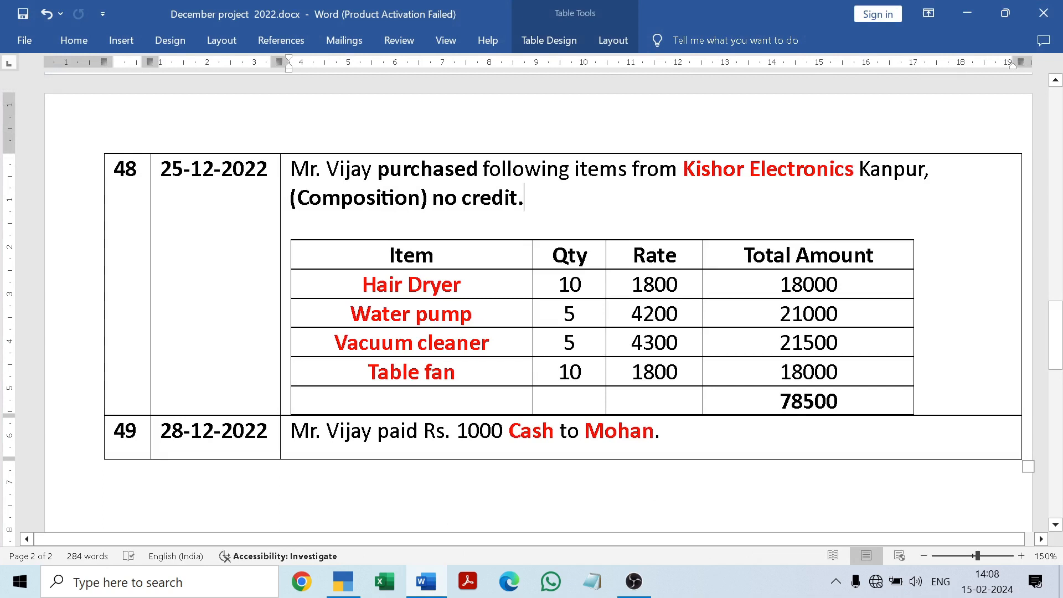
left_click(427, 588)
type("Hair Dryer")
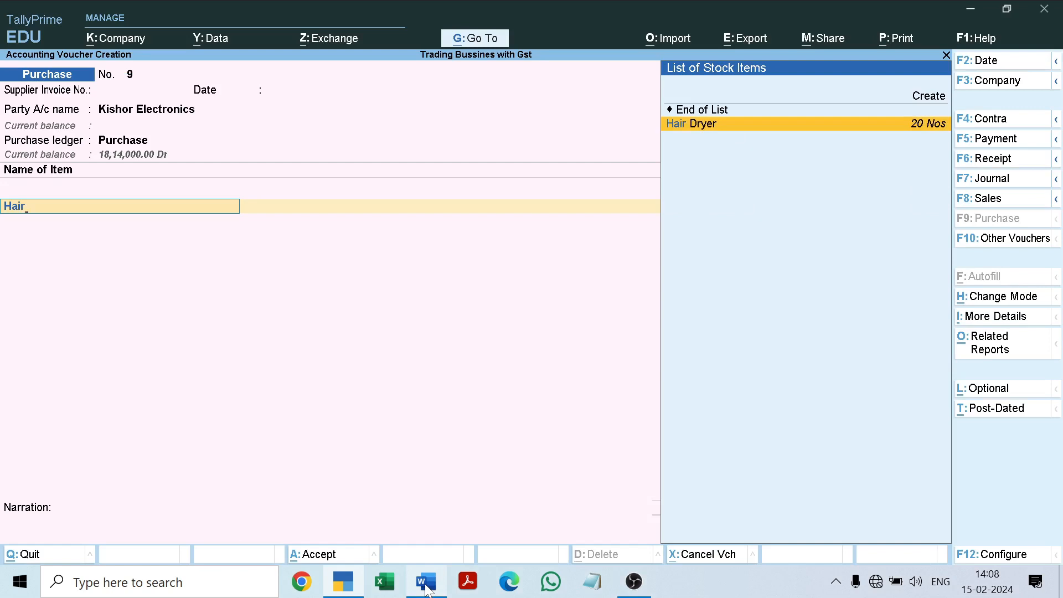
key("Return")
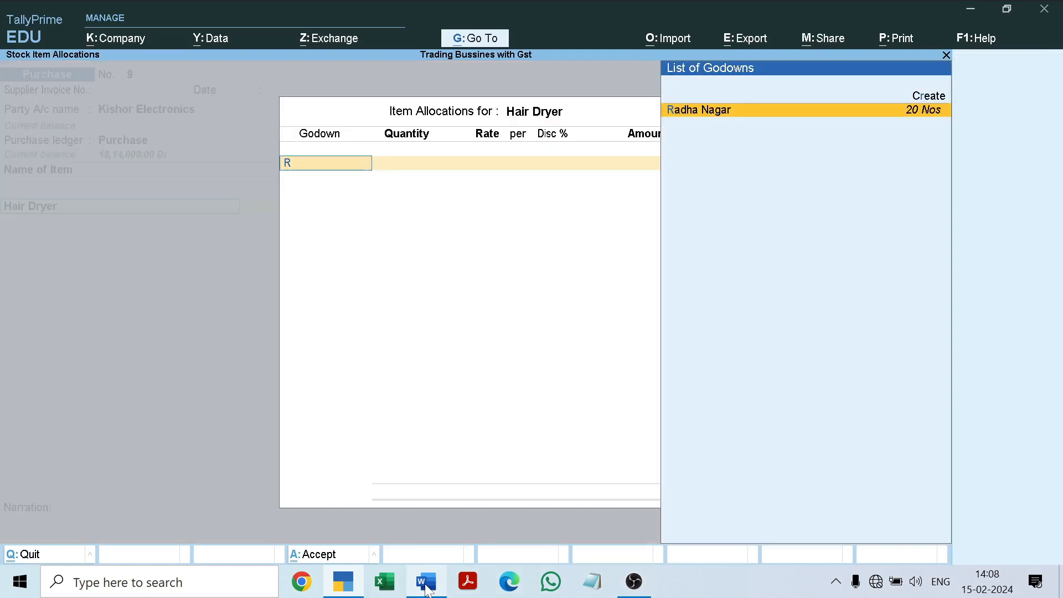
key("Return")
Step: Look up the Hair Dryer quantity in Word and set it to 10 Nos in the item allocation
left_click(427, 582)
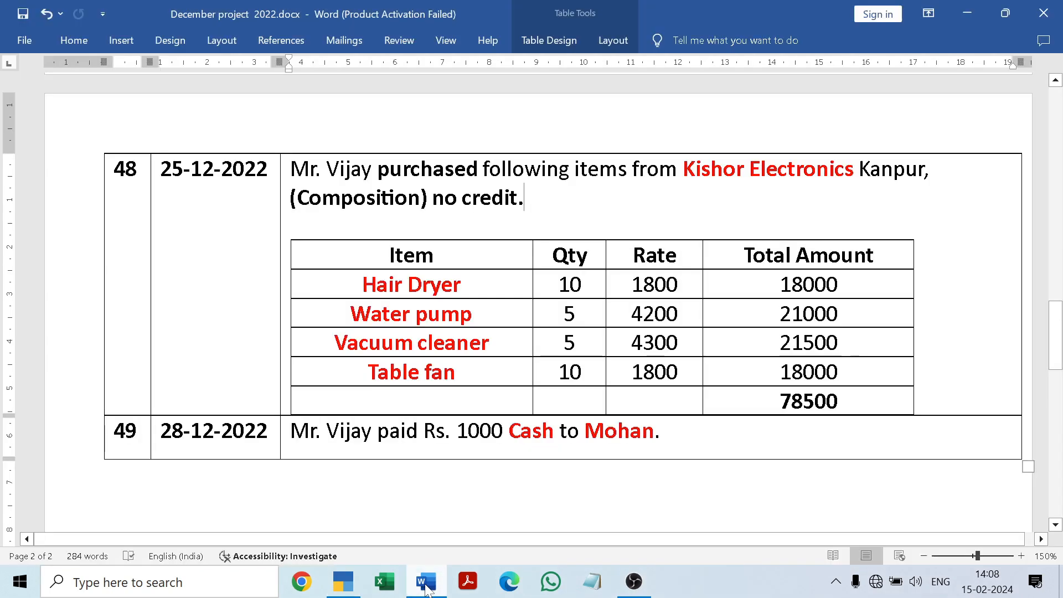
left_click(427, 583)
type("10")
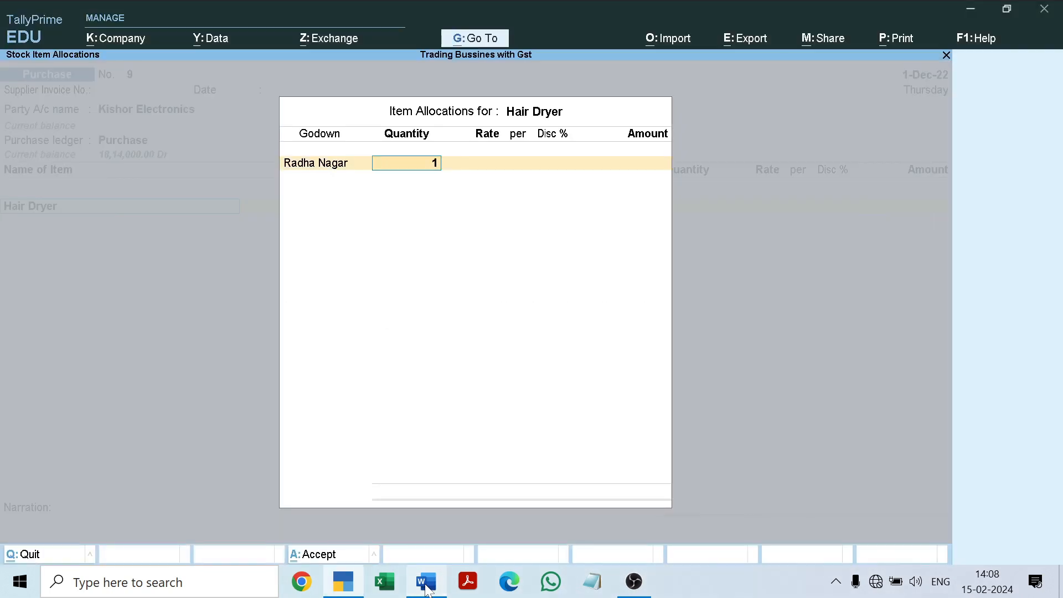
key("Return")
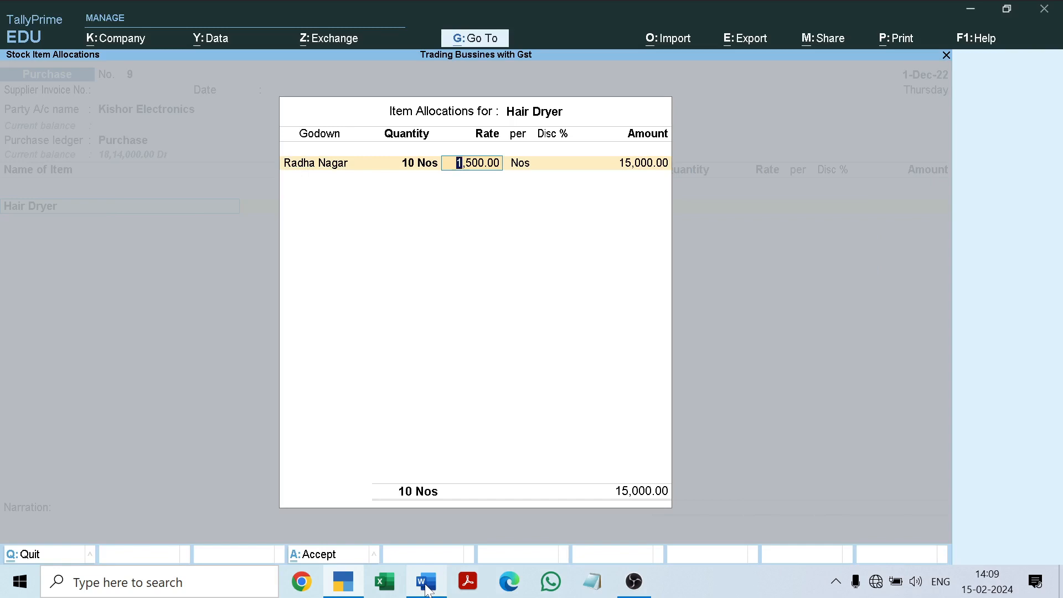
Step: Set the Hair Dryer rate to 1800 per Nos as listed in Word, without a discount, and accept the amount
left_click(427, 589)
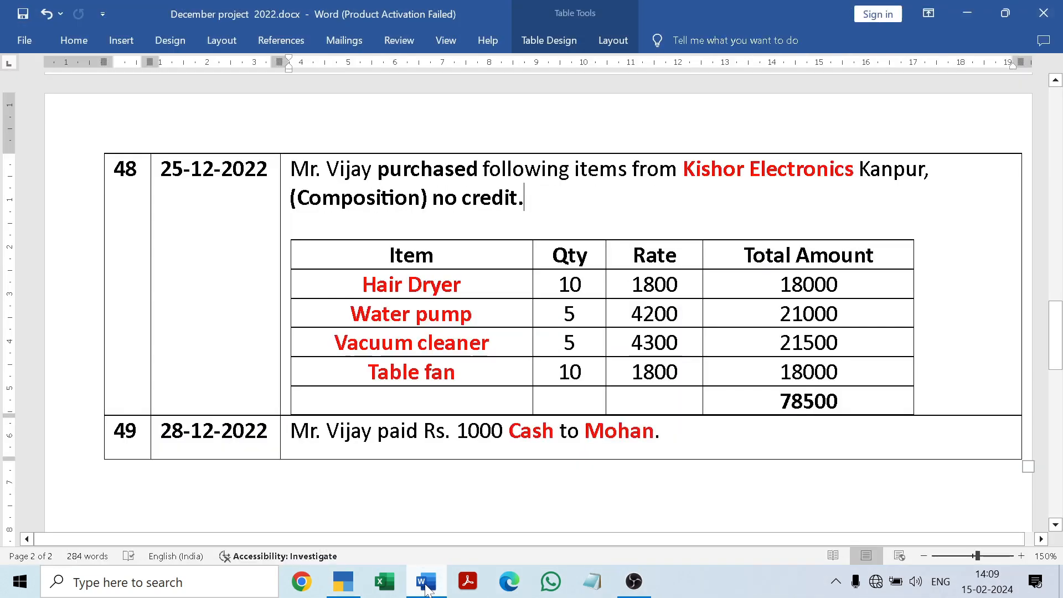
left_click(428, 590)
type("1800")
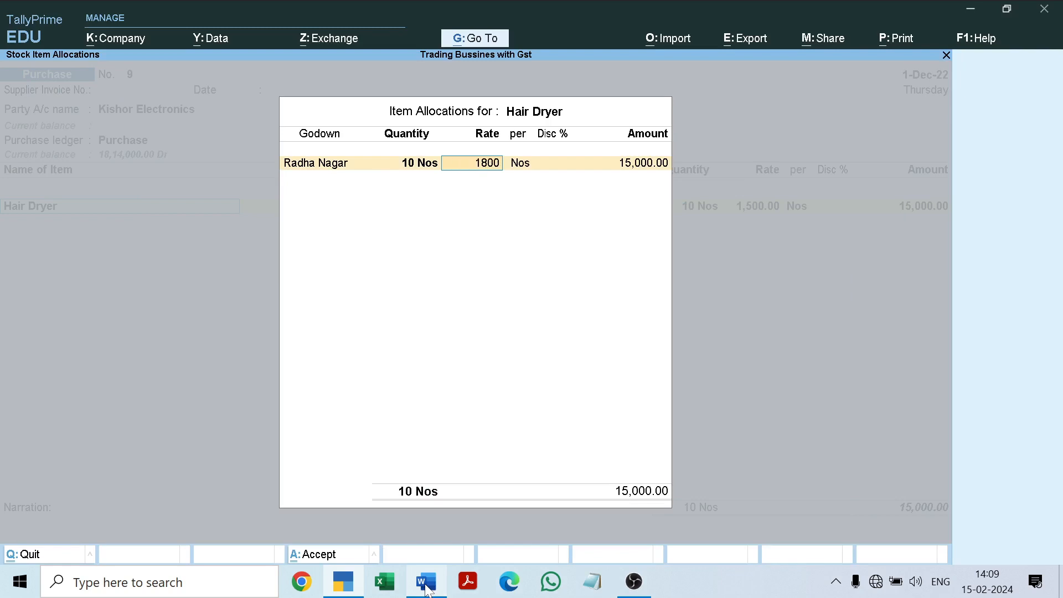
key("Return")
key("Return")
key("Return")
key("Return")
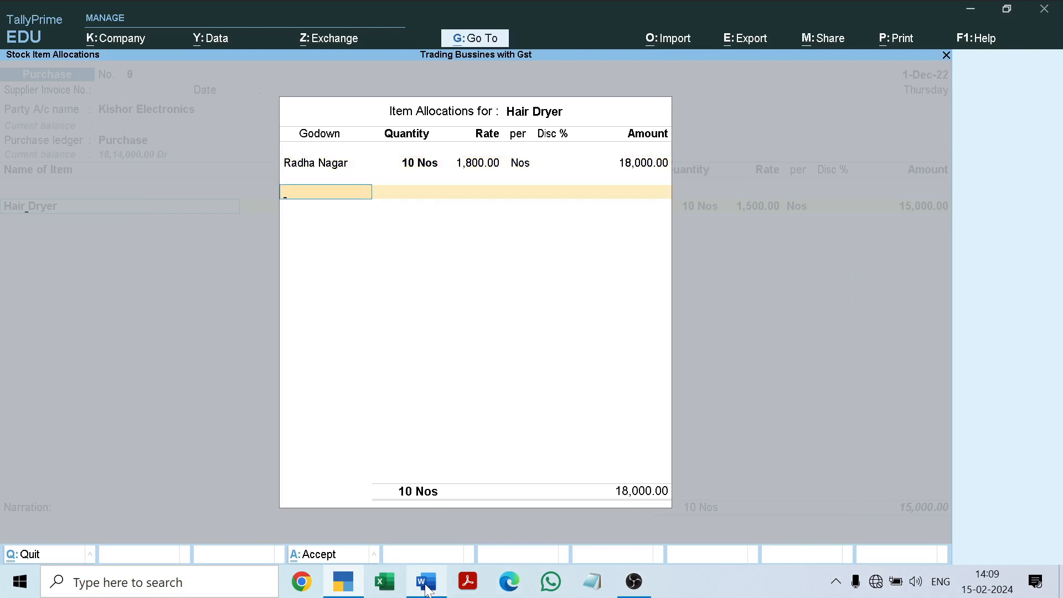
Step: Finish the Hair Dryer allocation and keep its GST rate and HSN/SAC details as per Masters/Company
key("Return")
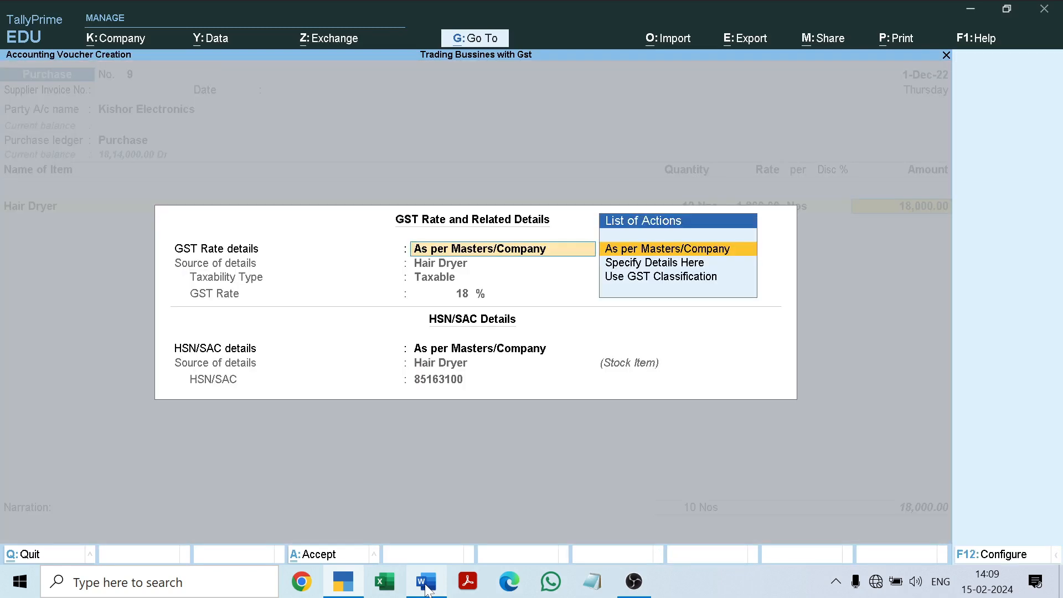
key("Return")
key("Return")
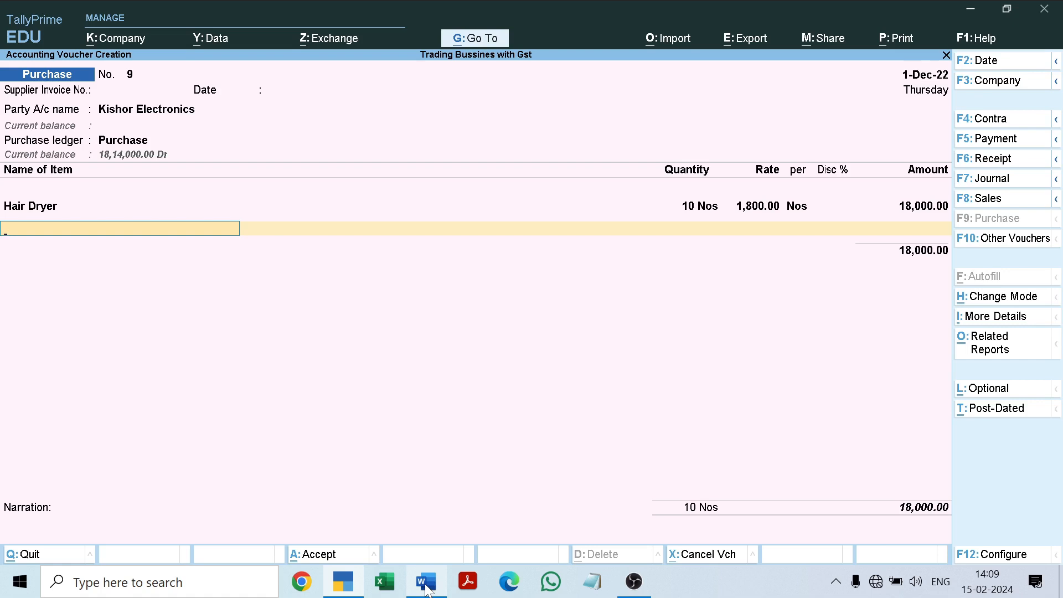
Step: Check the second item in Word, and add Water pump to the voucher under the Radha Nagar godown
left_click(428, 592)
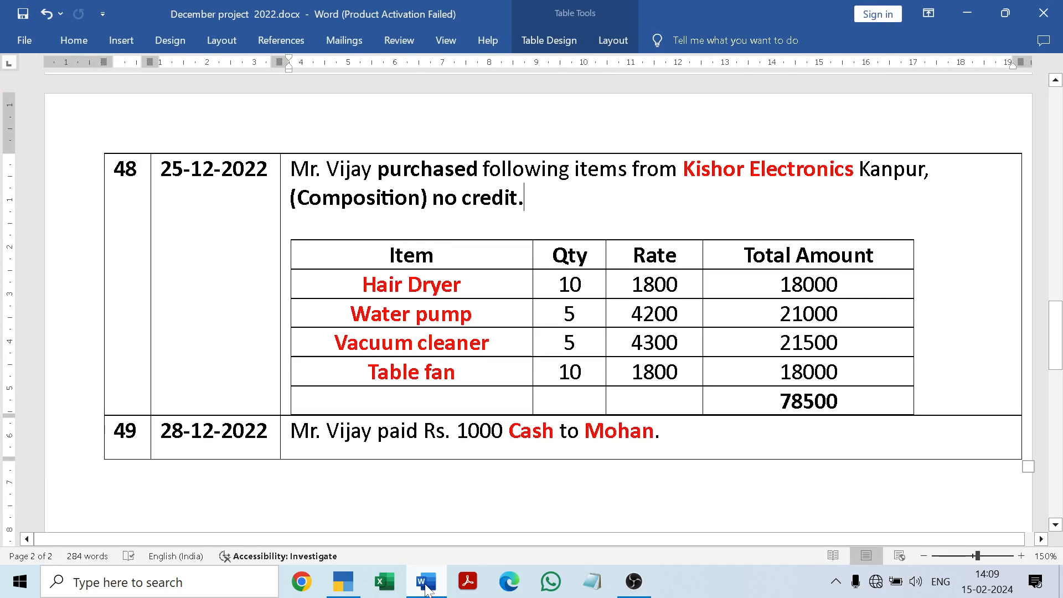
left_click(428, 591)
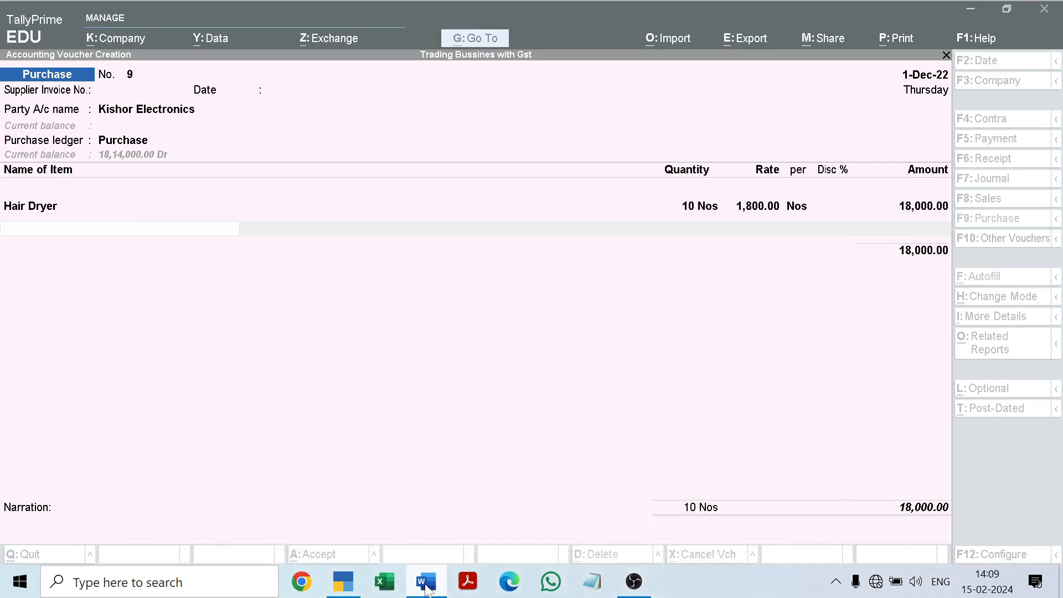
type("Wa")
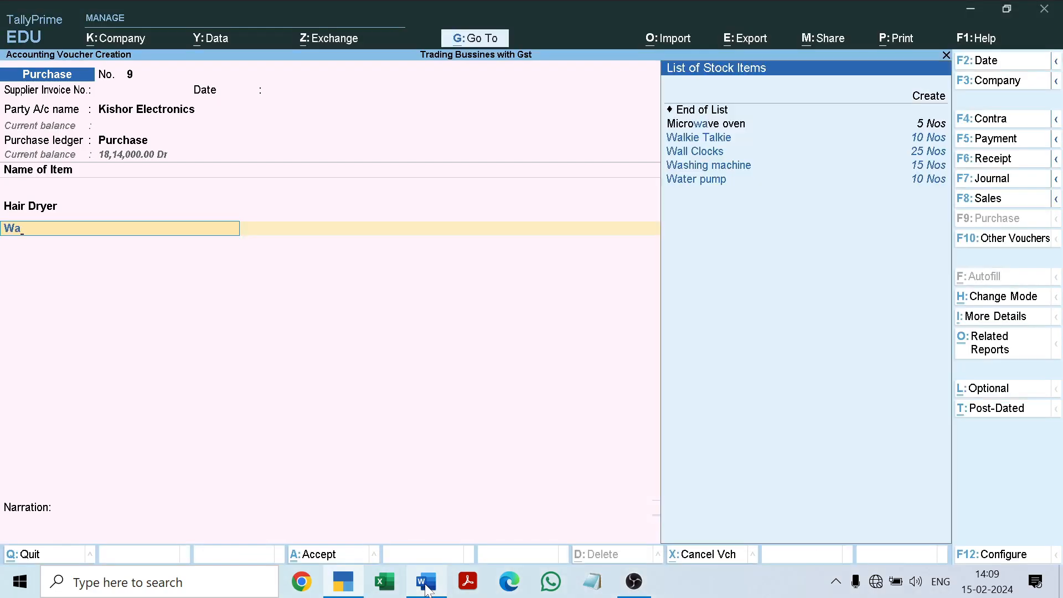
key("Down")
key("Down")
key("Down")
key("Down")
key("Return")
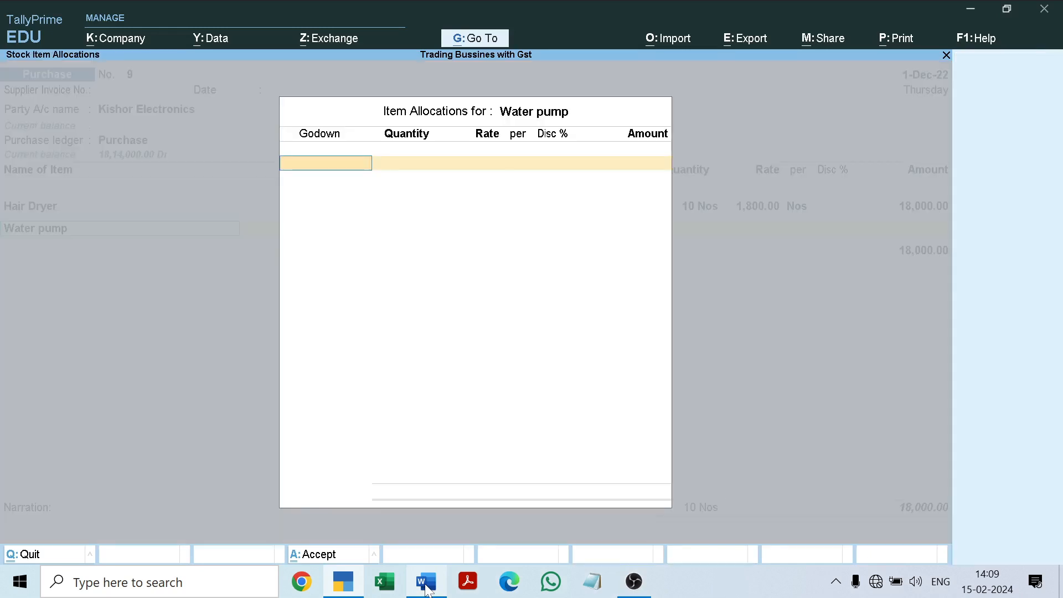
type("R")
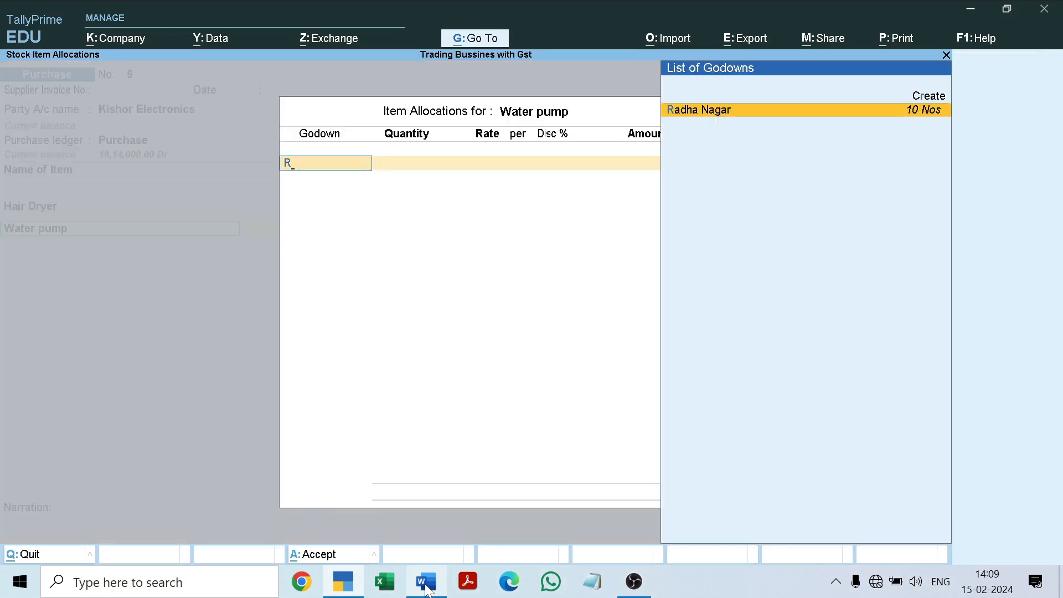
key("Return")
Step: Look up the Water pump quantity in Word and set it to 5 Nos
left_click(427, 587)
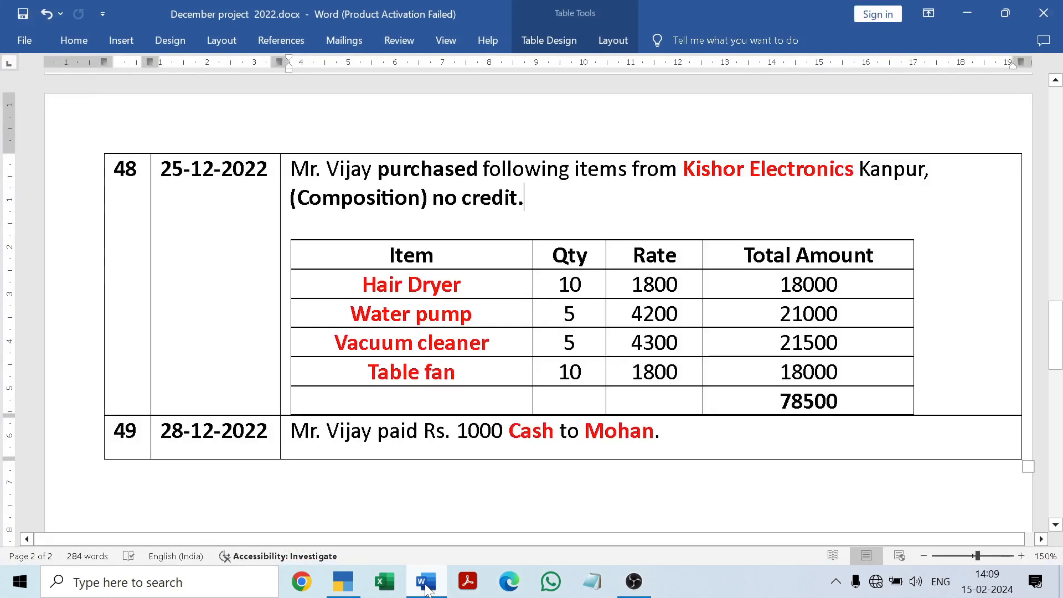
left_click(427, 587)
type("5")
key("Return")
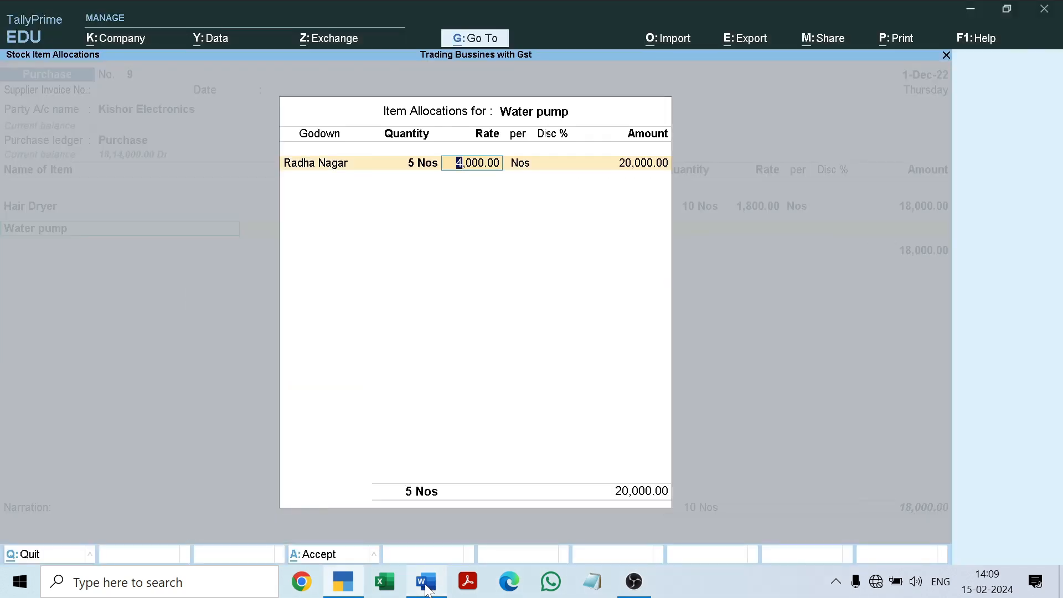
Step: Set the Water pump rate to 4200 per Nos from the Word list, leave the discount blank, and finish the item line
left_click(428, 587)
left_click(428, 587)
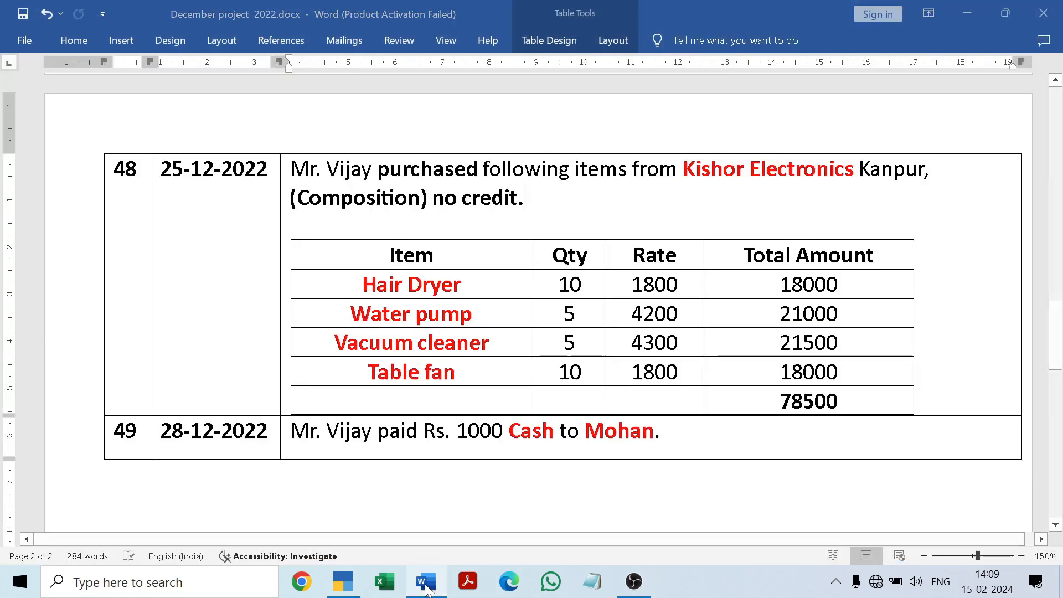
type("4200")
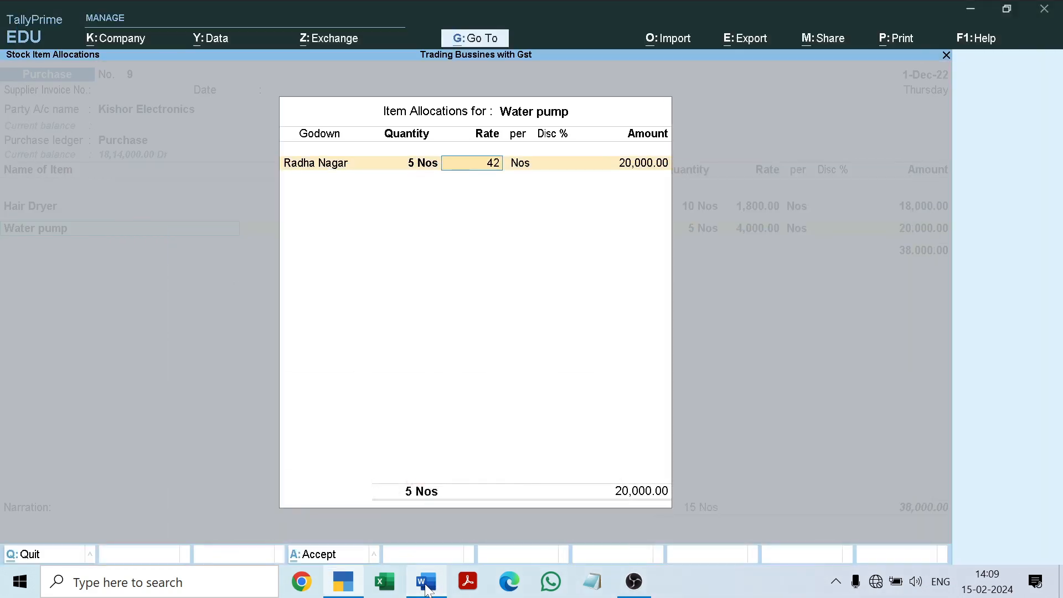
key("Return")
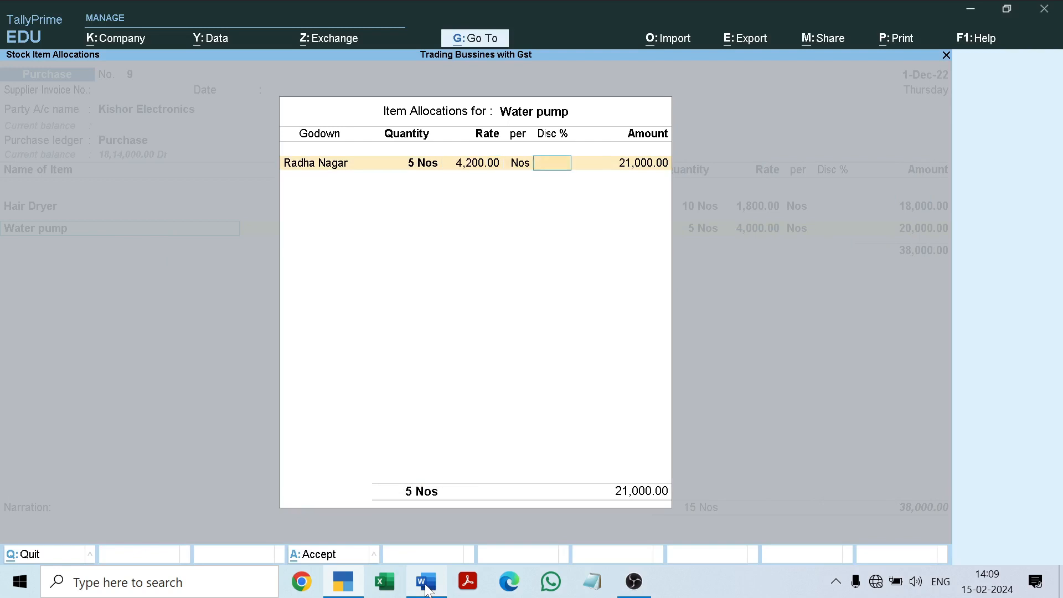
key("Return")
key("Return")
key("Return")
key("Return")
key("Return")
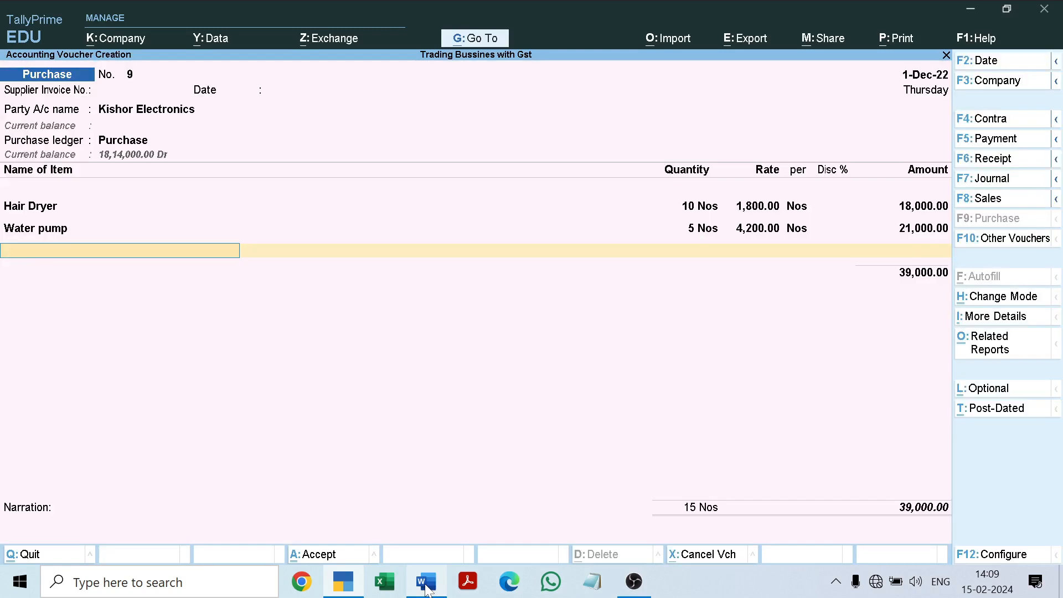
Step: Check the third item in Word, and add Vacuum cleaner to the voucher under the Radha Nagar godown
left_click(427, 591)
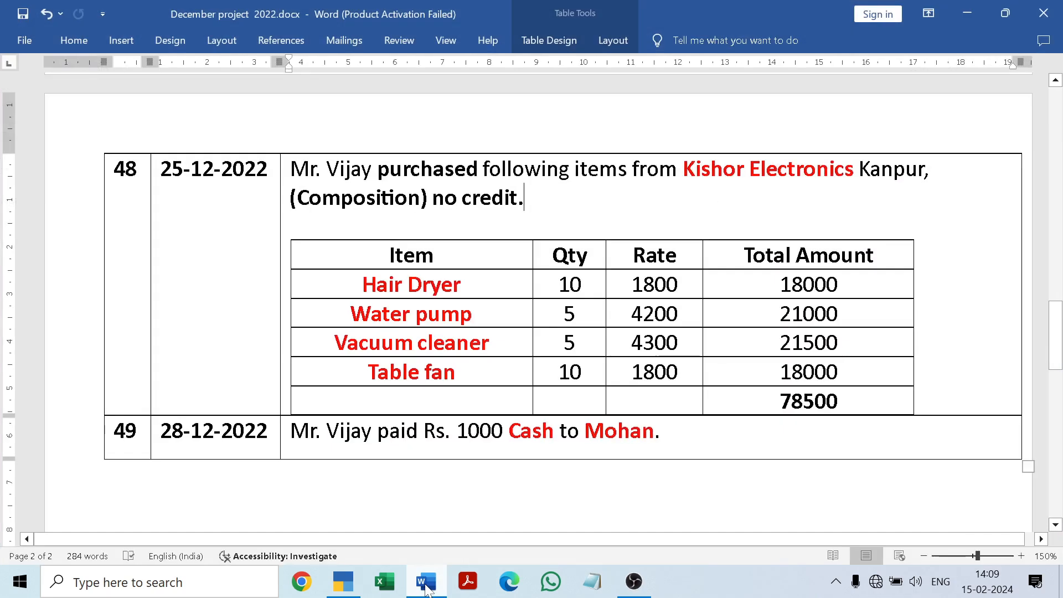
left_click(427, 591)
type("V")
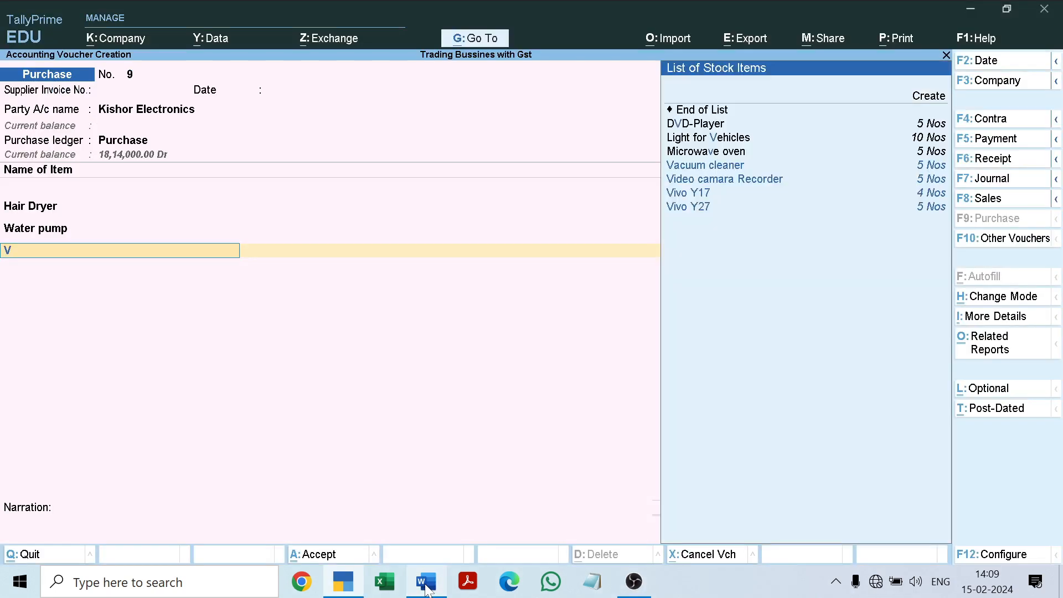
type("a")
key("Return")
type("R")
key("Return")
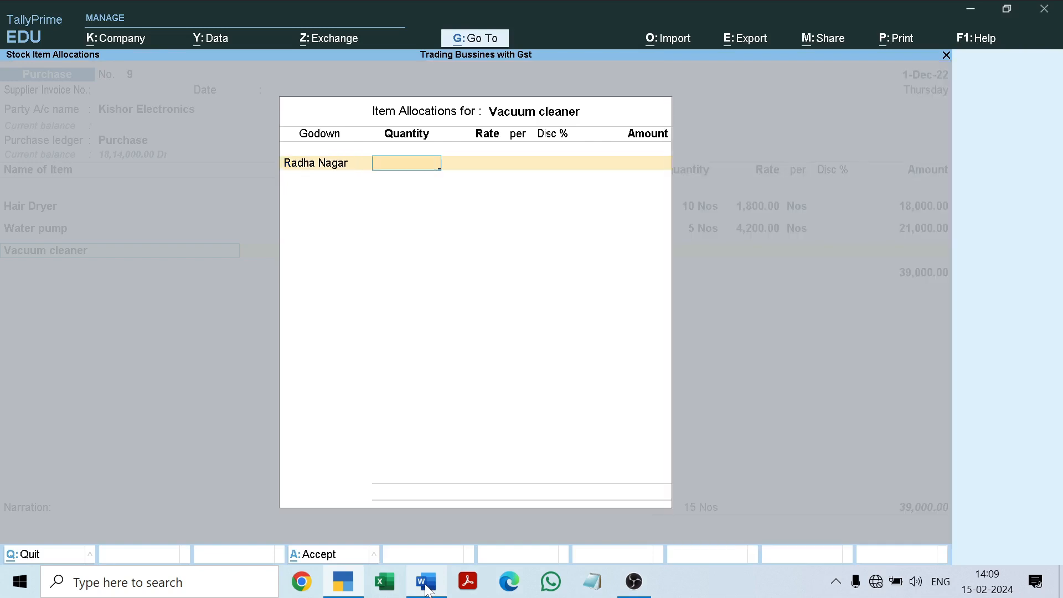
Step: Look up the Vacuum cleaner quantity in Word and set it to 5 Nos
left_click(427, 586)
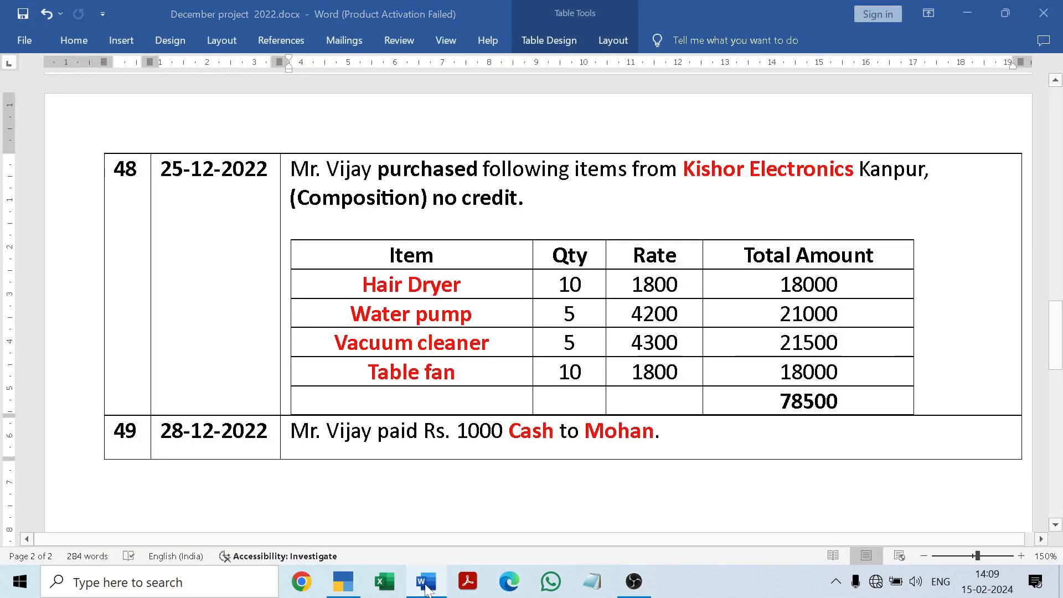
left_click(427, 586)
type("5")
key("Return")
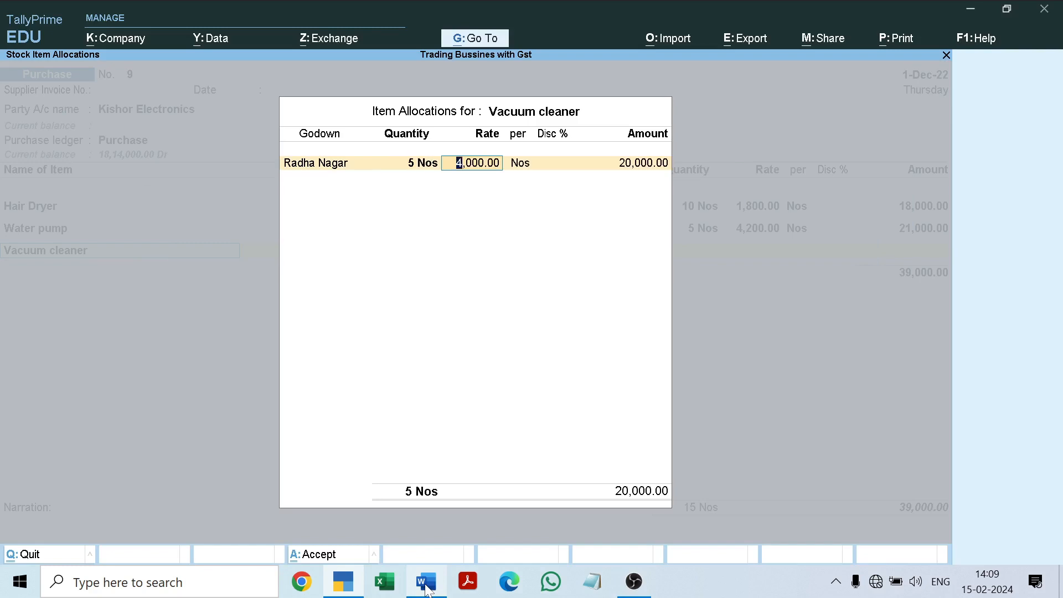
Step: Set the Vacuum cleaner rate to 4300 per Nos from the Word list, leave the discount blank, and finish the item line
left_click(428, 586)
left_click(427, 586)
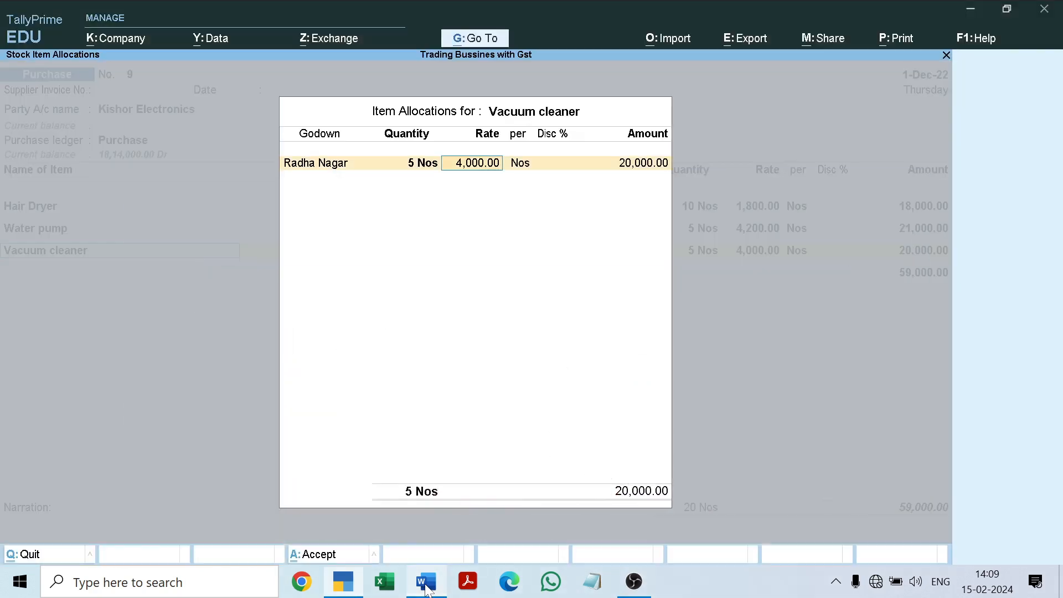
type("4300")
key("Return")
key("Return")
key("Return")
key("Return")
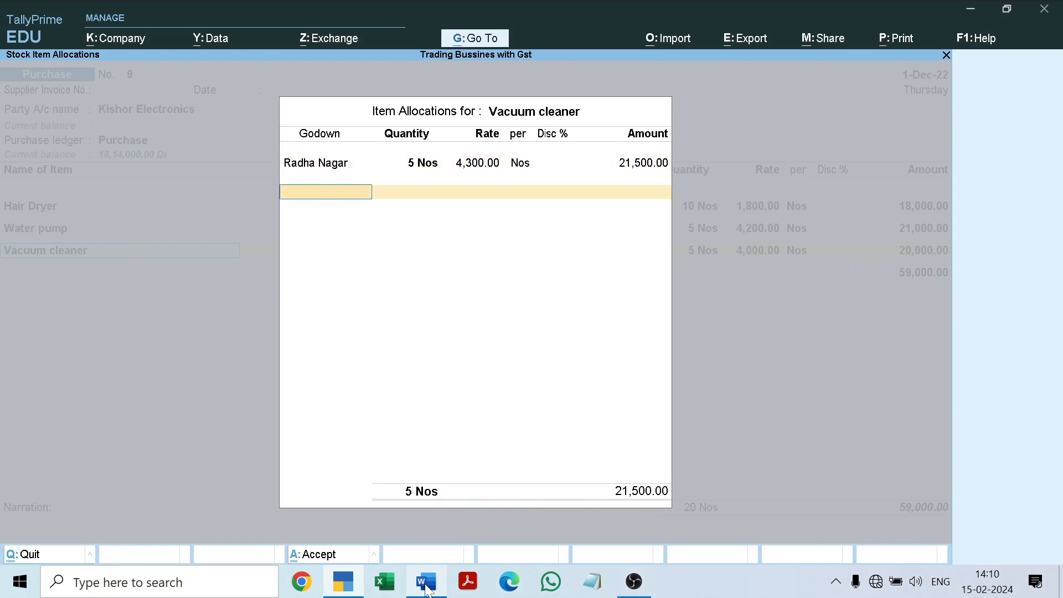
key("Return")
key("Return")
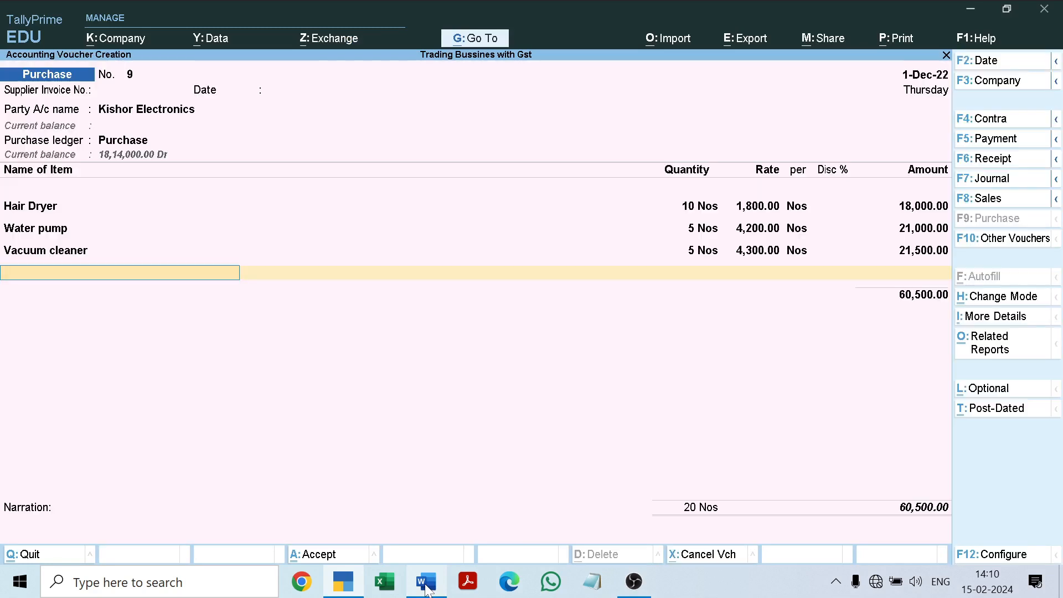
Step: Check the fourth item in Word, and add Table Fan to the voucher under the Radha Nagar godown
left_click(426, 582)
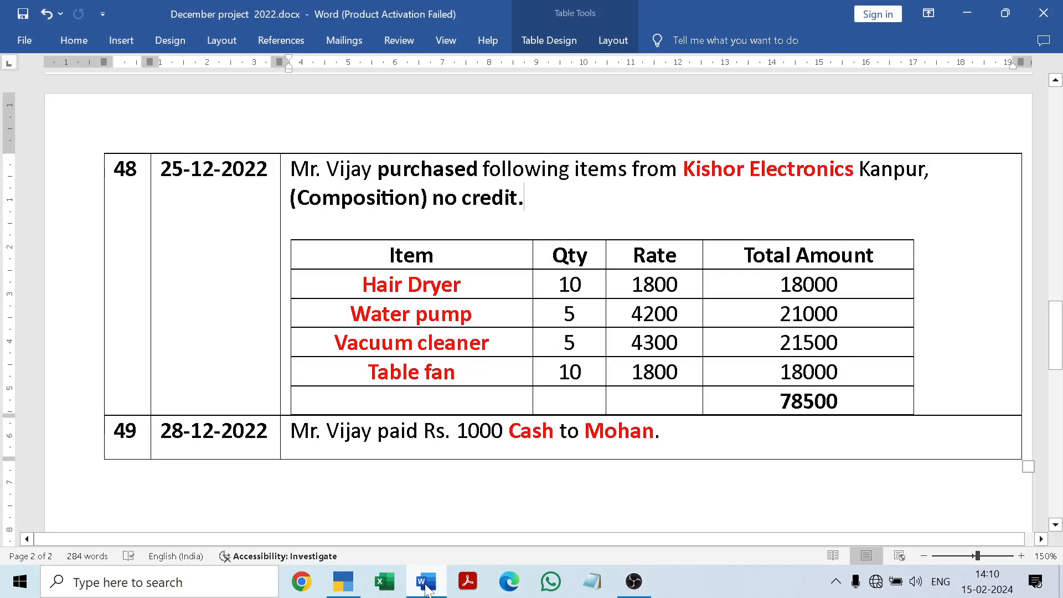
left_click(426, 585)
type("Tab")
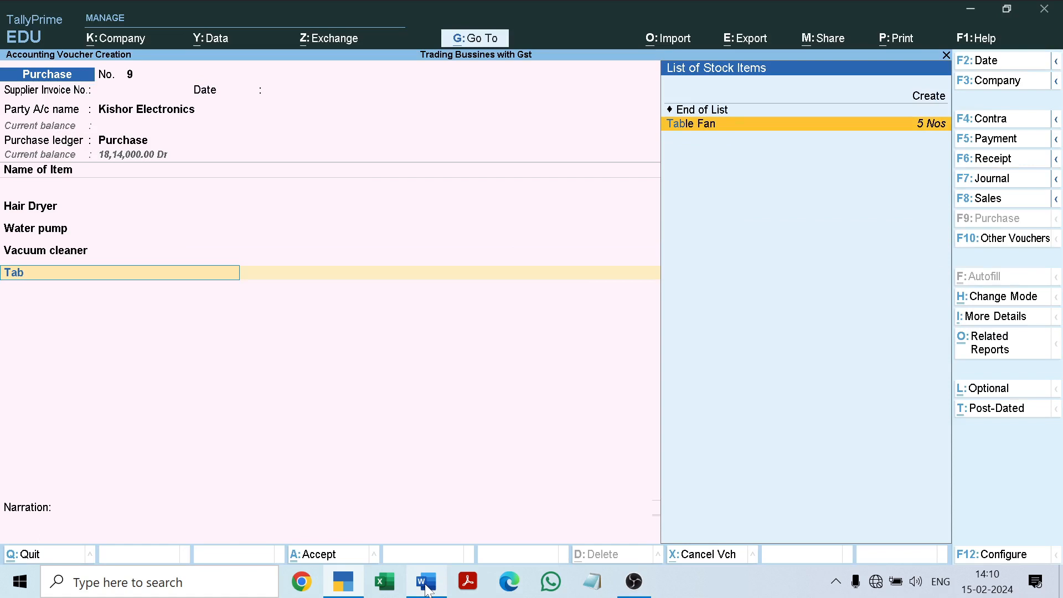
key("Return")
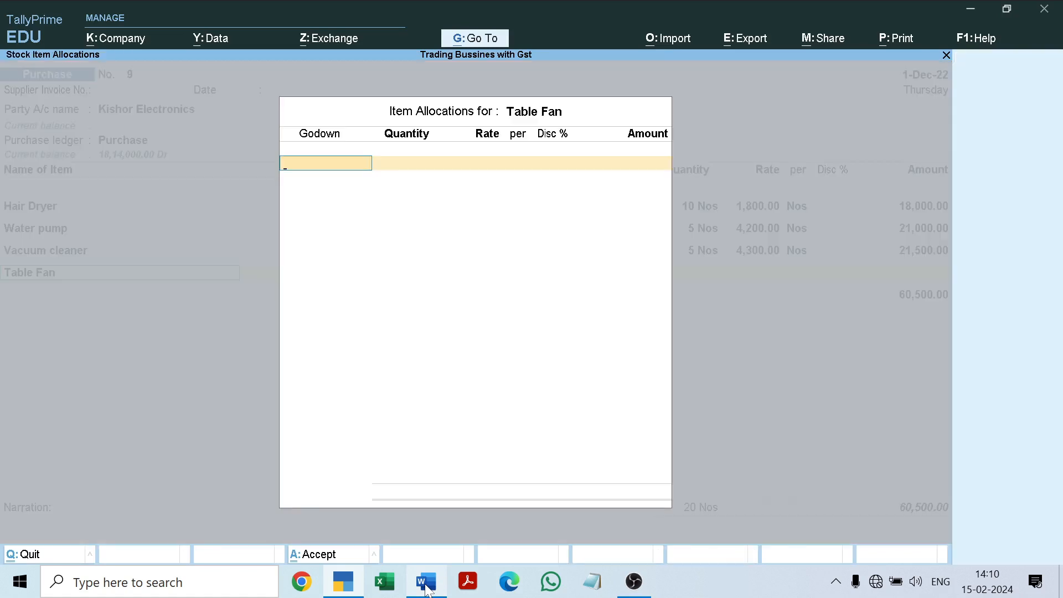
key("Return")
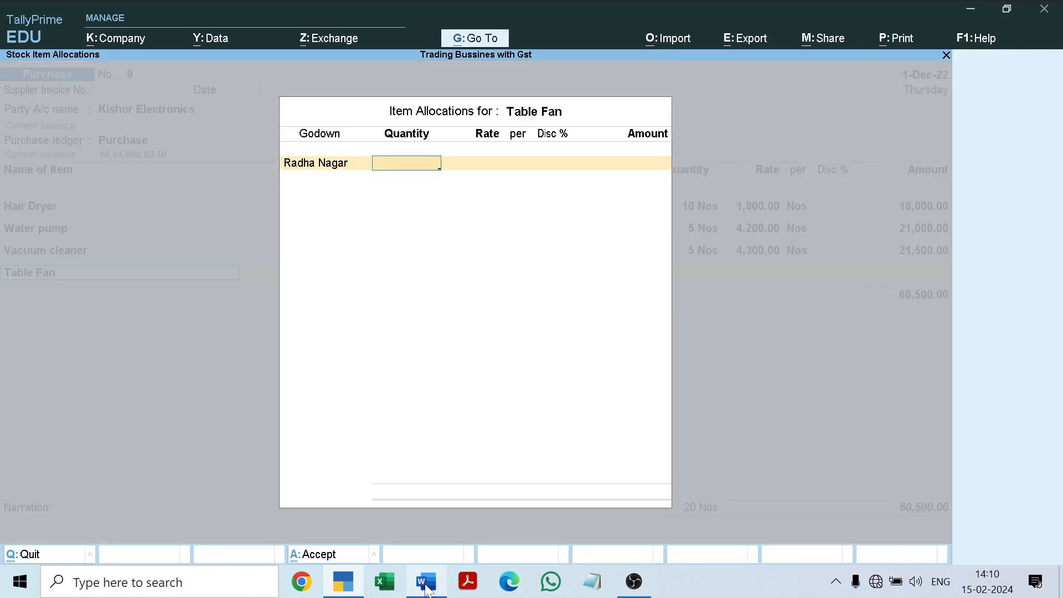
Step: Look up the Table Fan line in Word, set 10 Nos at 1800 per Nos without discount, and finish the godown allocation
left_click(425, 582)
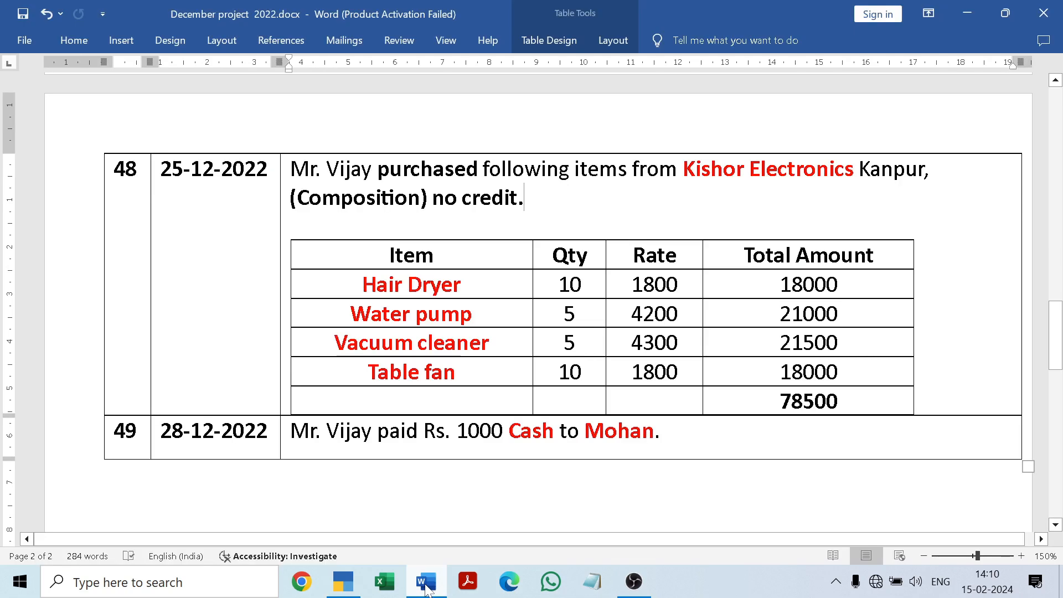
left_click(426, 583)
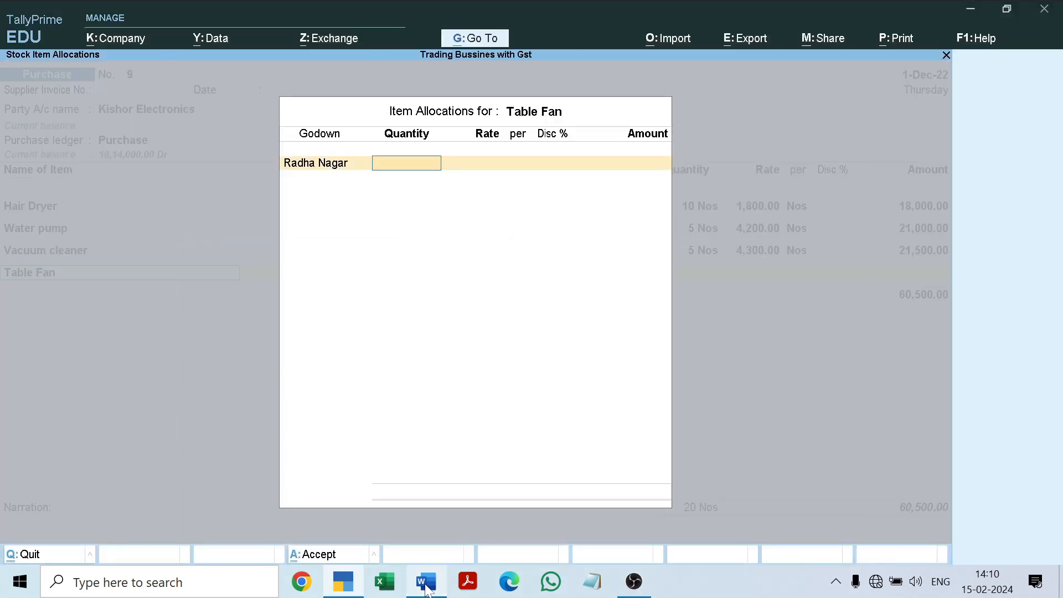
type("10")
key("Return")
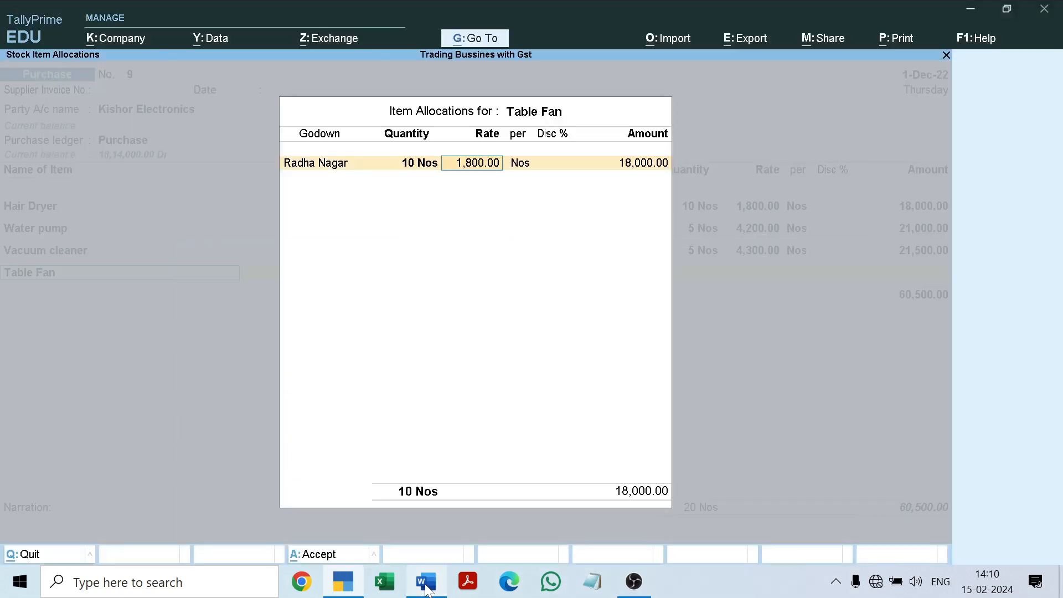
key("Return")
key("Return")
key("Return")
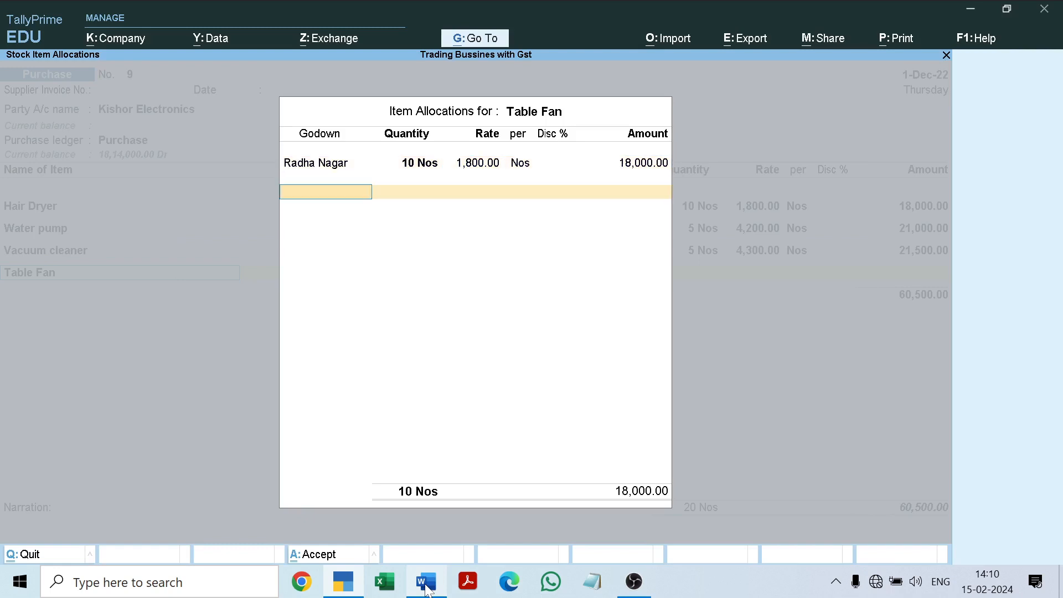
key("Return")
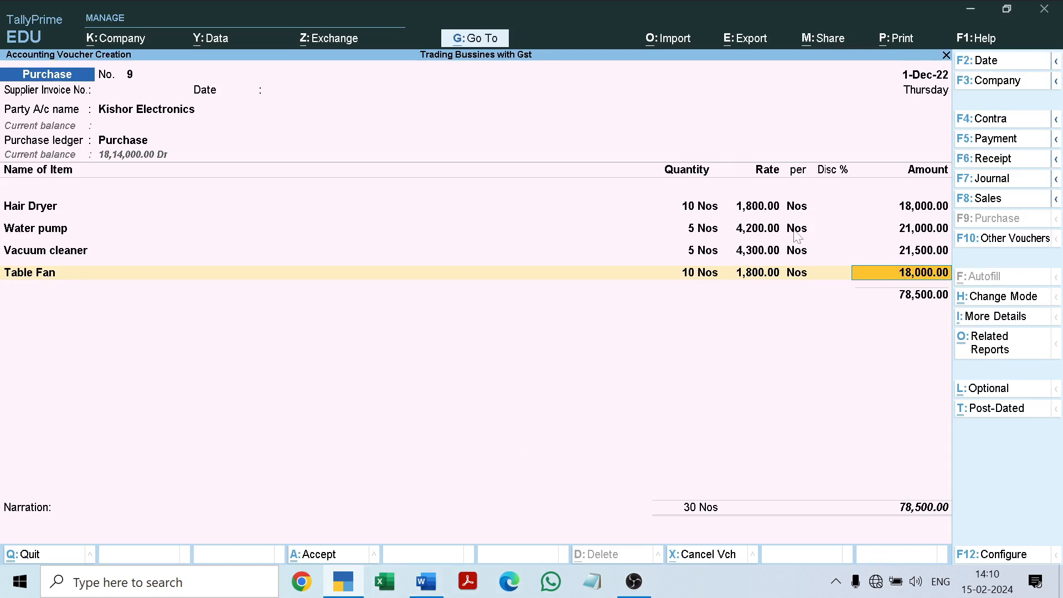
Step: Accept the Table Fan amount and keep its GST rate and HSN/SAC details as per Masters/Company
key("Return")
key("Return")
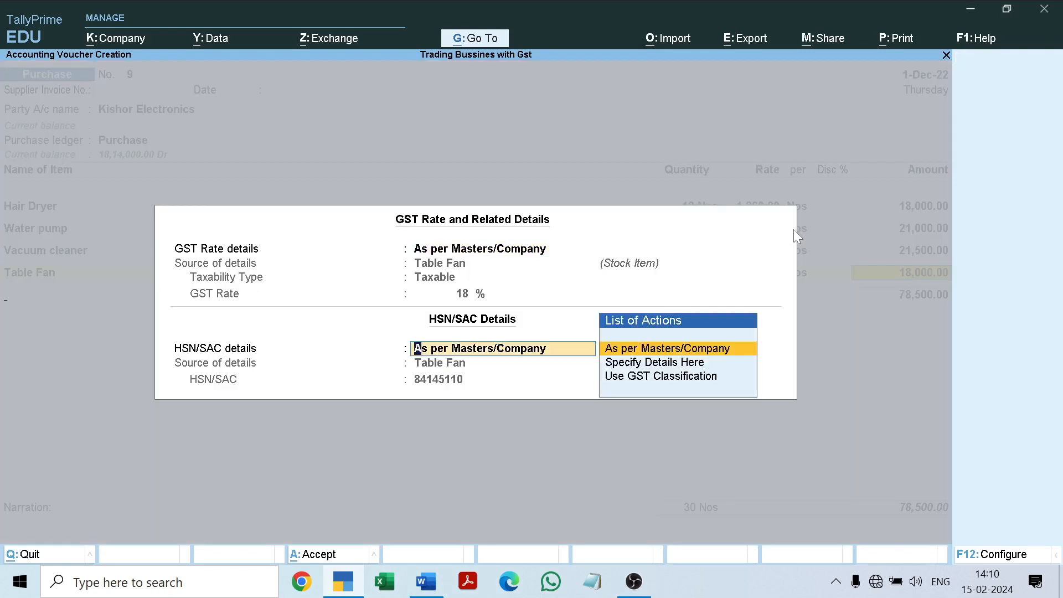
key("Return")
key("Return")
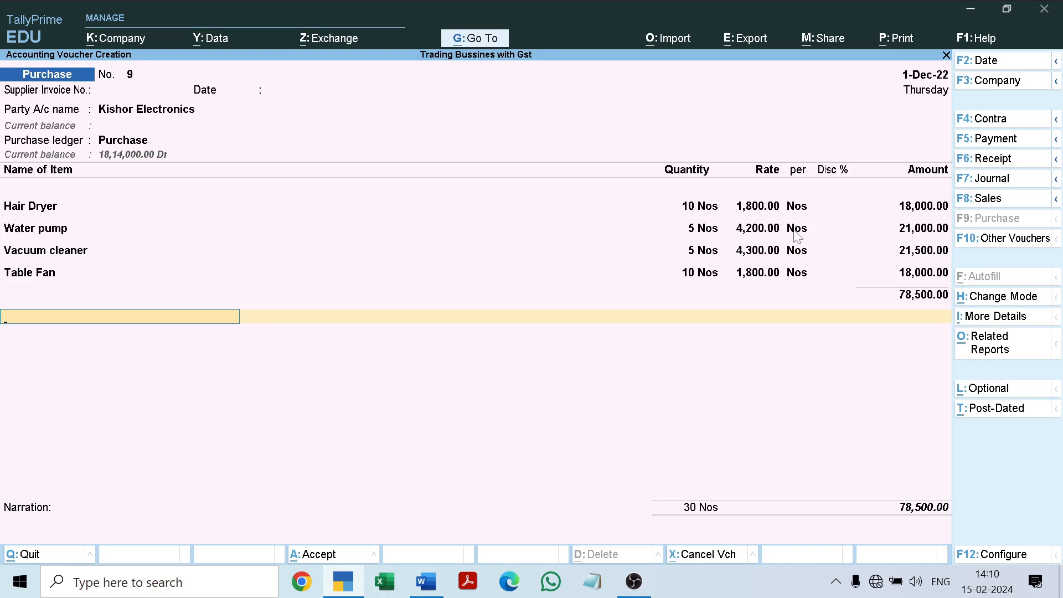
Step: End the item list and record the full purchase amount as a New Ref in the Kishor Electronics bill-wise details
key("Return")
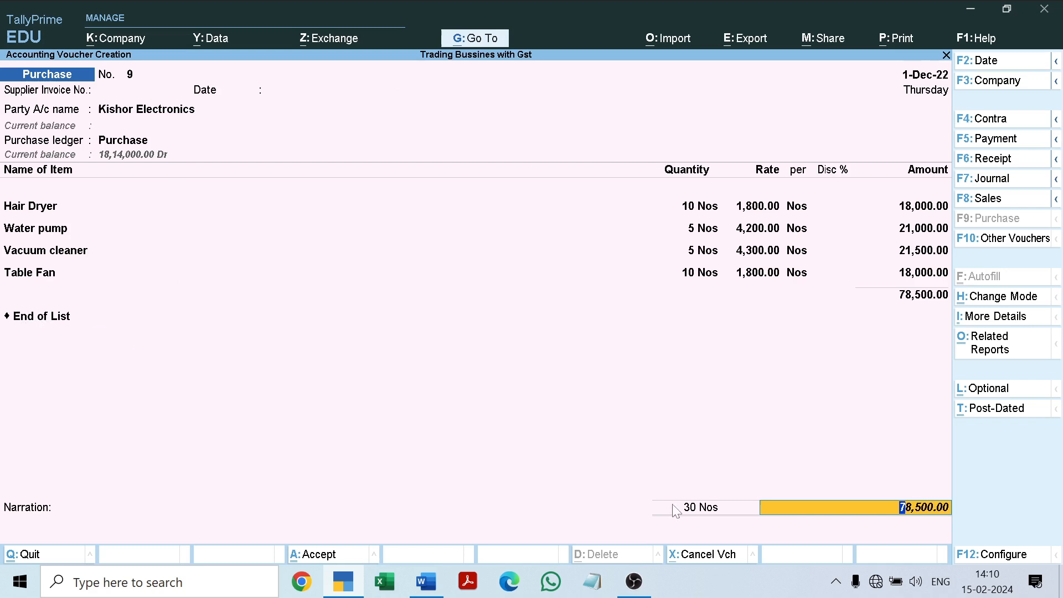
key("Return")
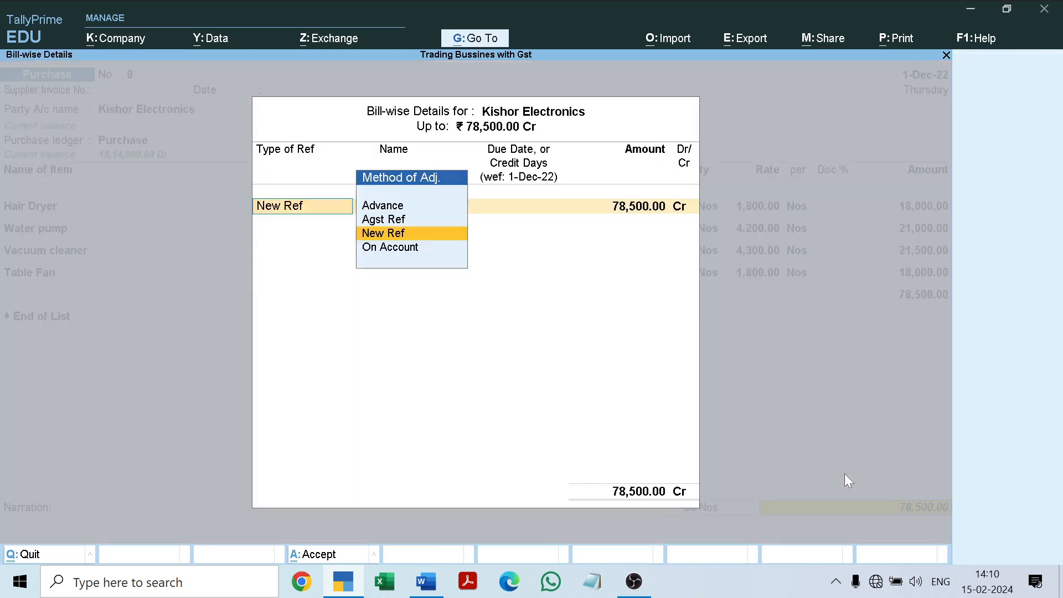
key("Return")
key("Return")
key("Return")
key("Return")
key("Return")
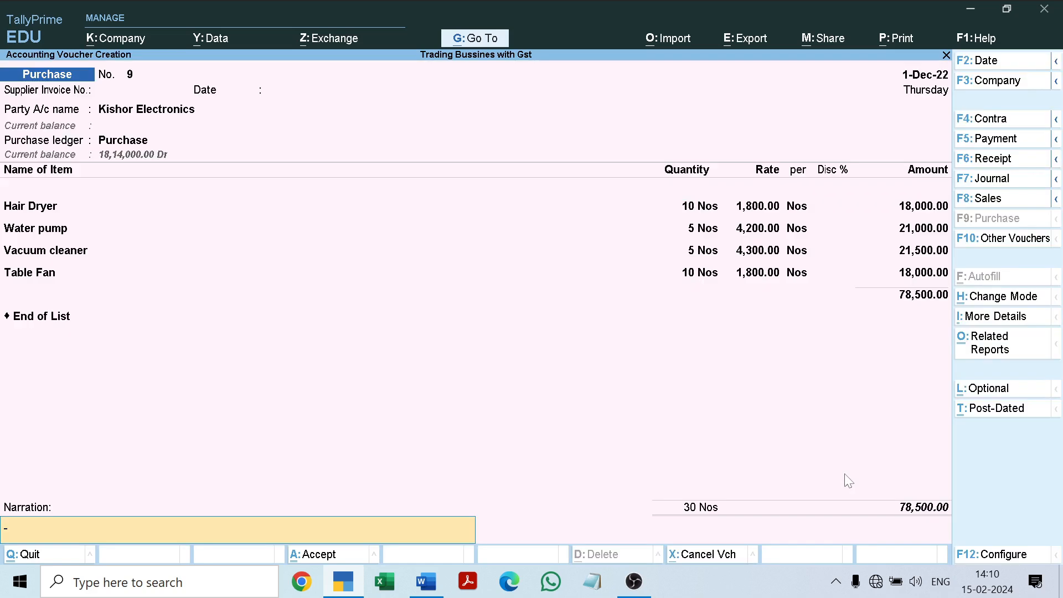
Step: Check the purchase total against Word, save the purchase voucher without a narration, and return to the Gateway of Tally
left_click(425, 581)
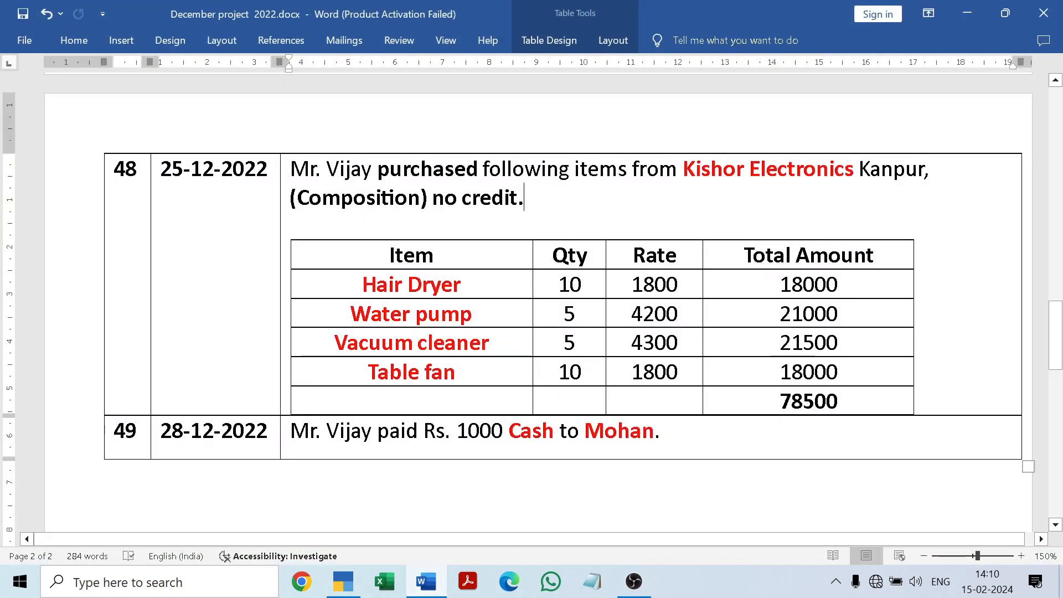
left_click(426, 581)
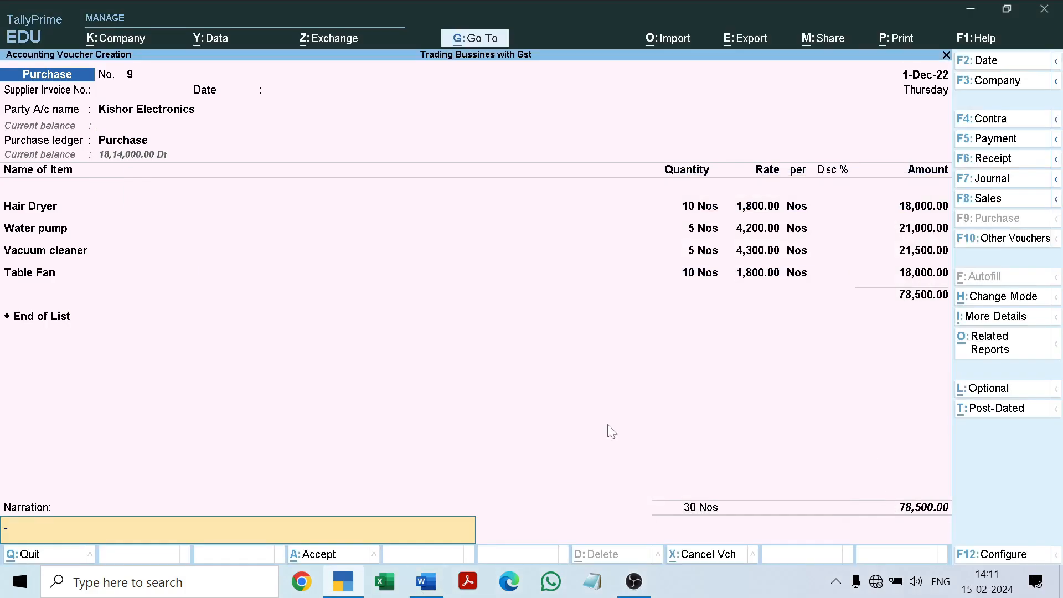
key("Return")
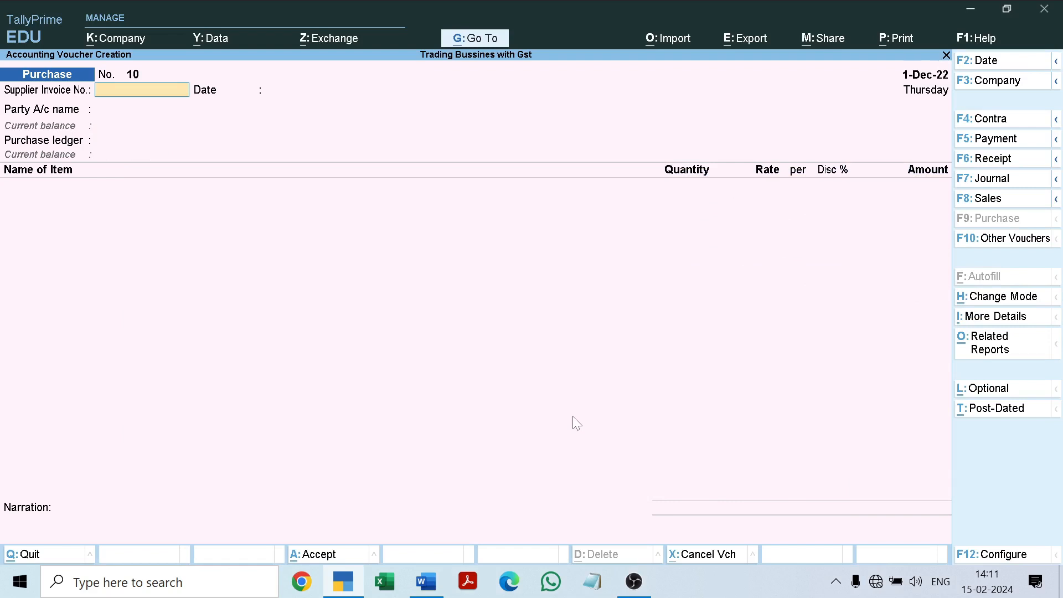
key("Escape")
key("Return")
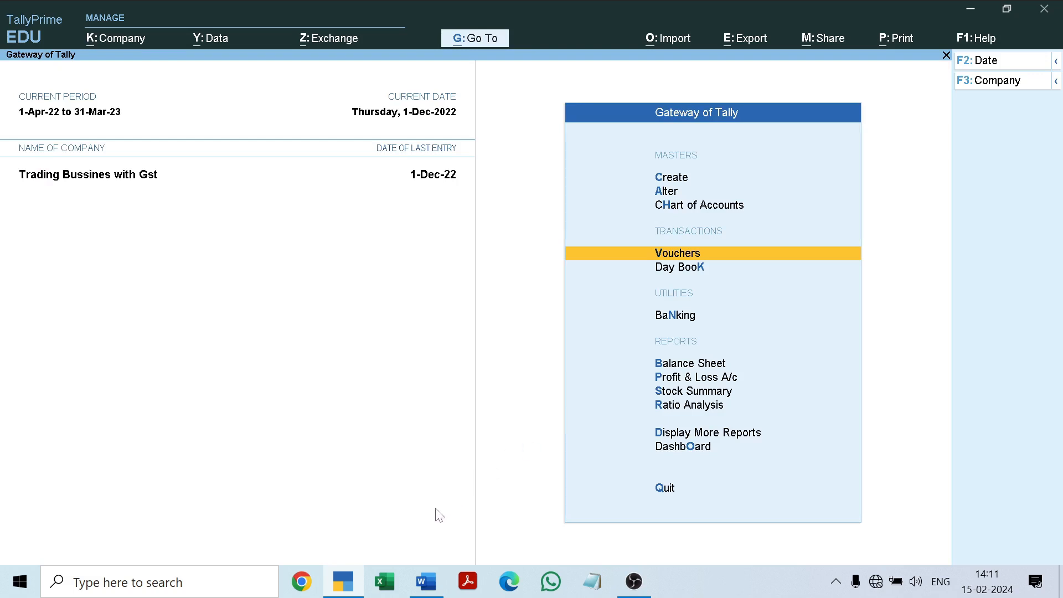
Step: Check entry 49 in Word, start a Payment voucher in TallyPrime, and debit the ledger of the person paid
left_click(425, 581)
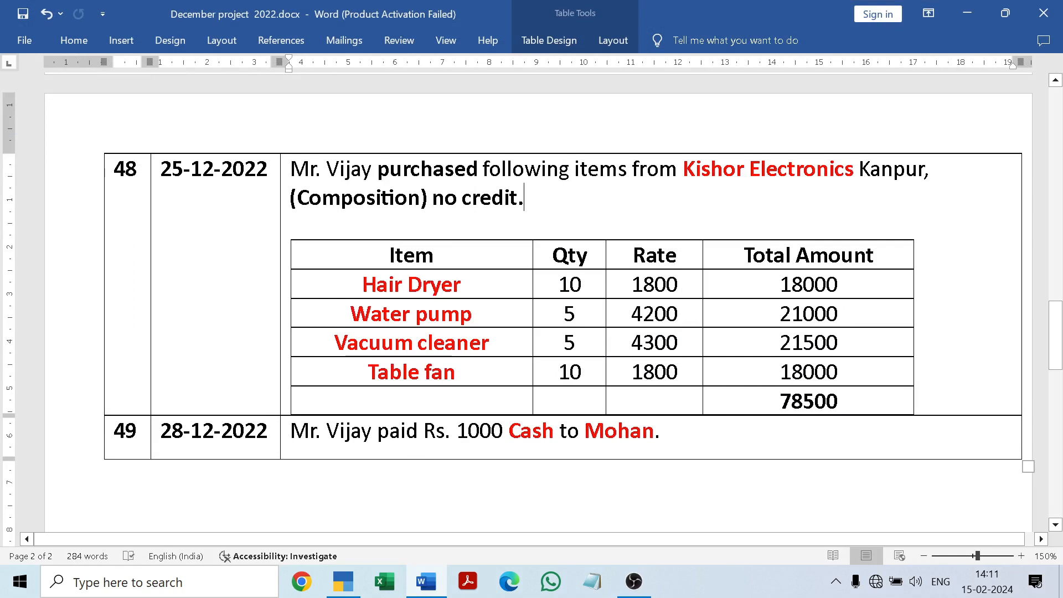
left_click(427, 586)
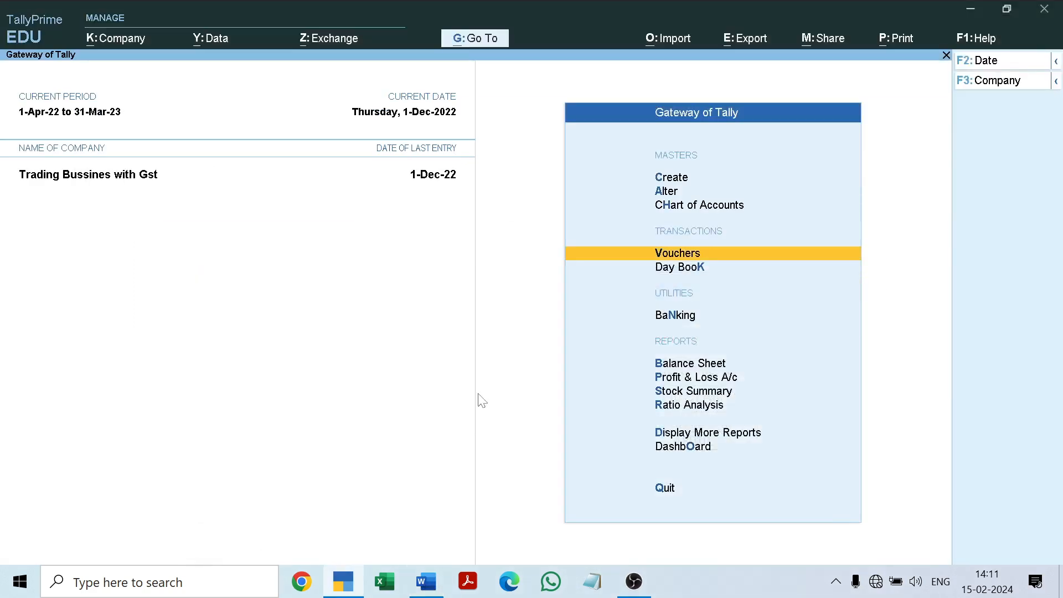
key("Return")
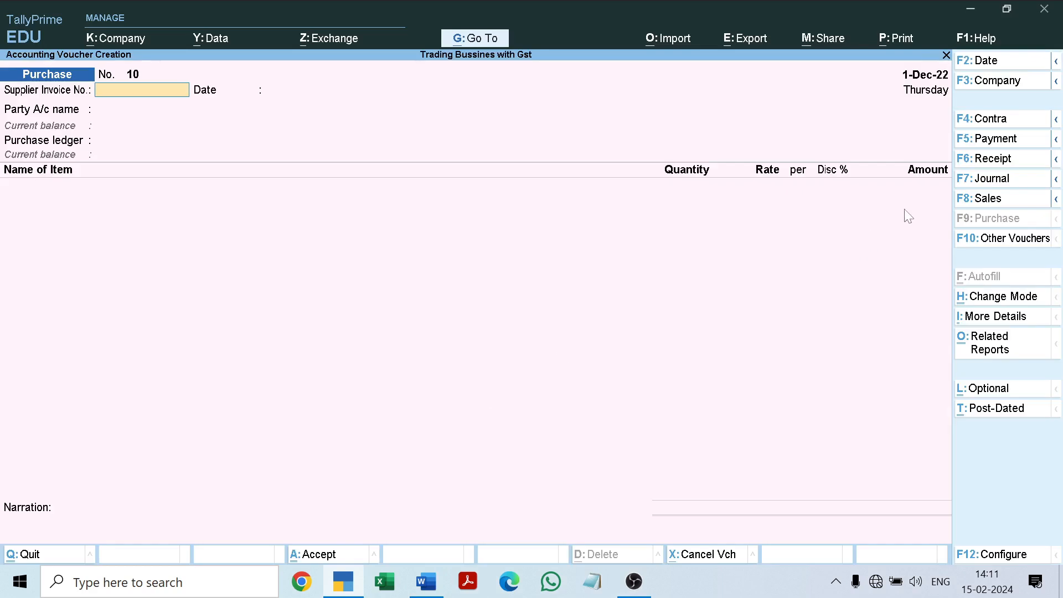
left_click(996, 143)
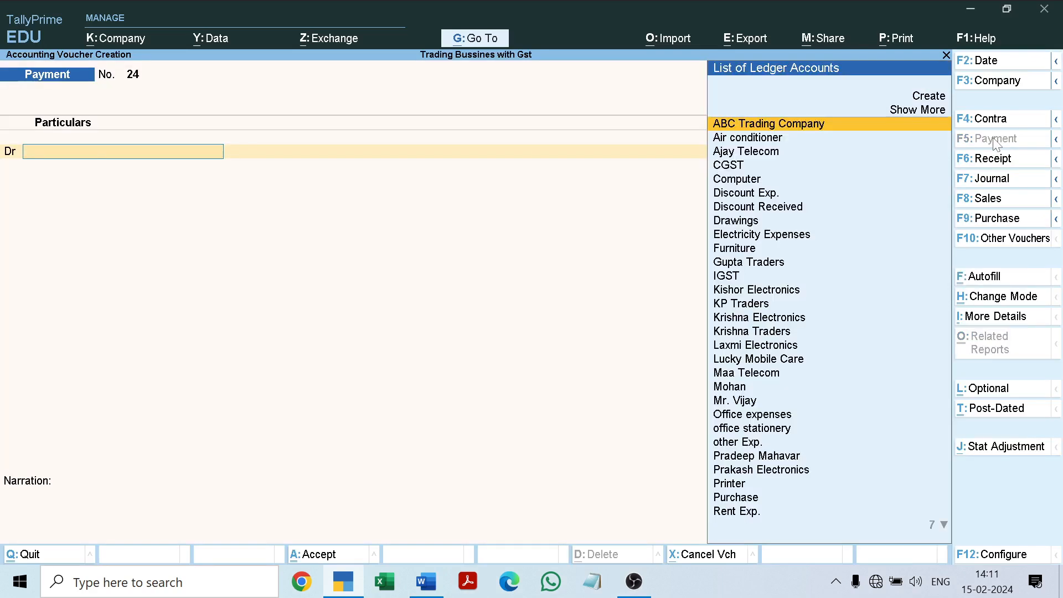
type("Mo")
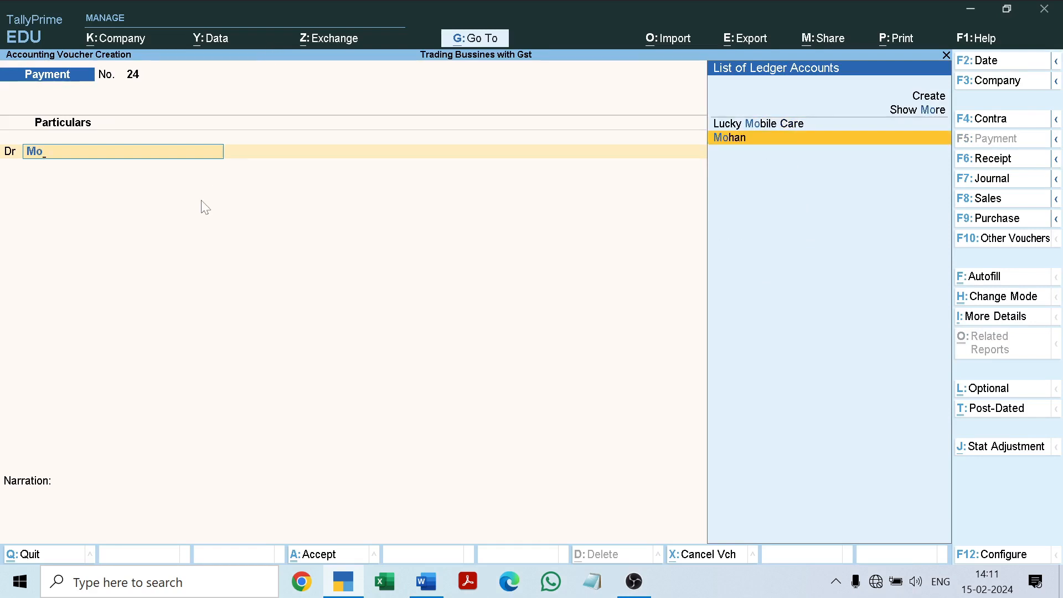
key("Return")
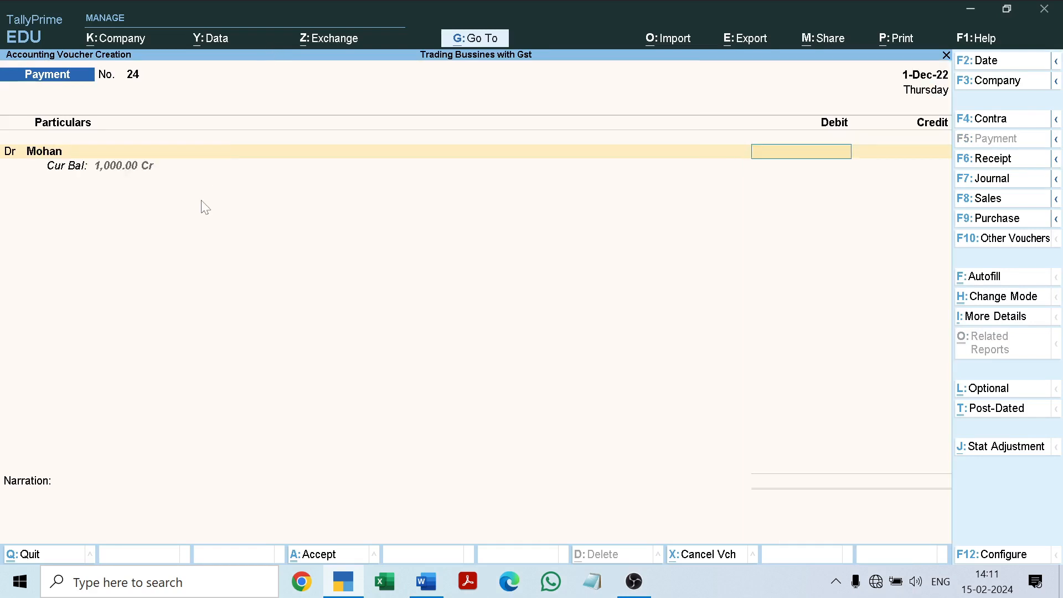
Step: Set the debit amount to 1,000 and adjust it as Agst Ref against pending bill 2
type("1,")
type("00")
type("0")
key("Return")
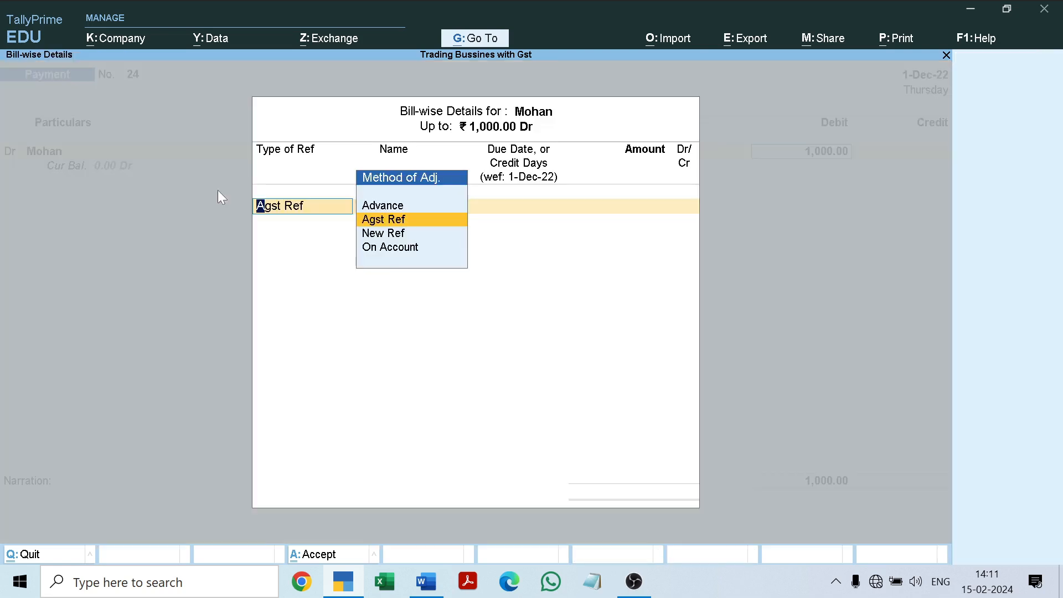
key("Return")
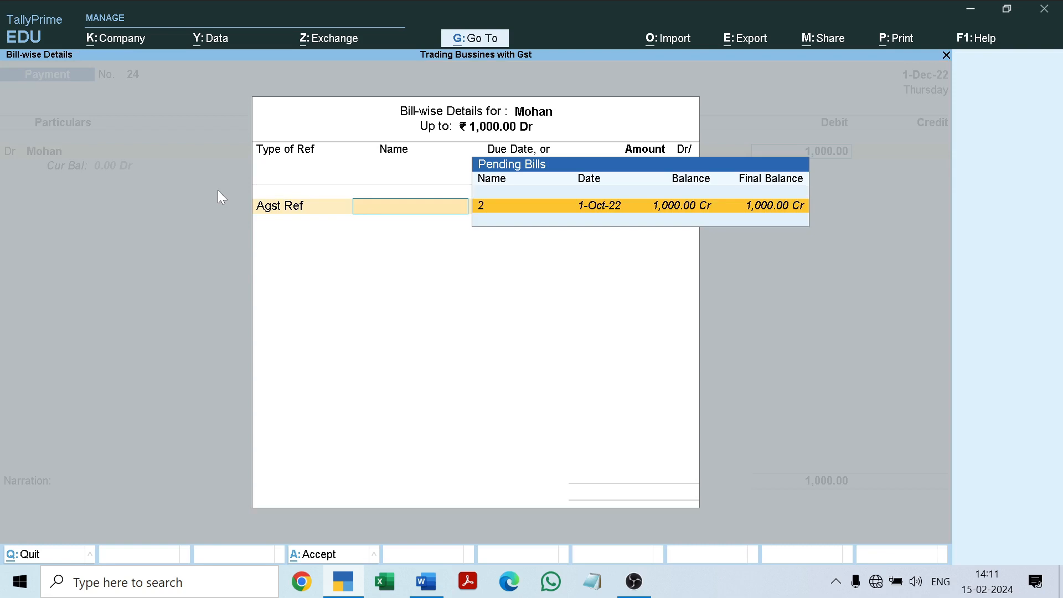
key("Return")
key("Return")
key("Return")
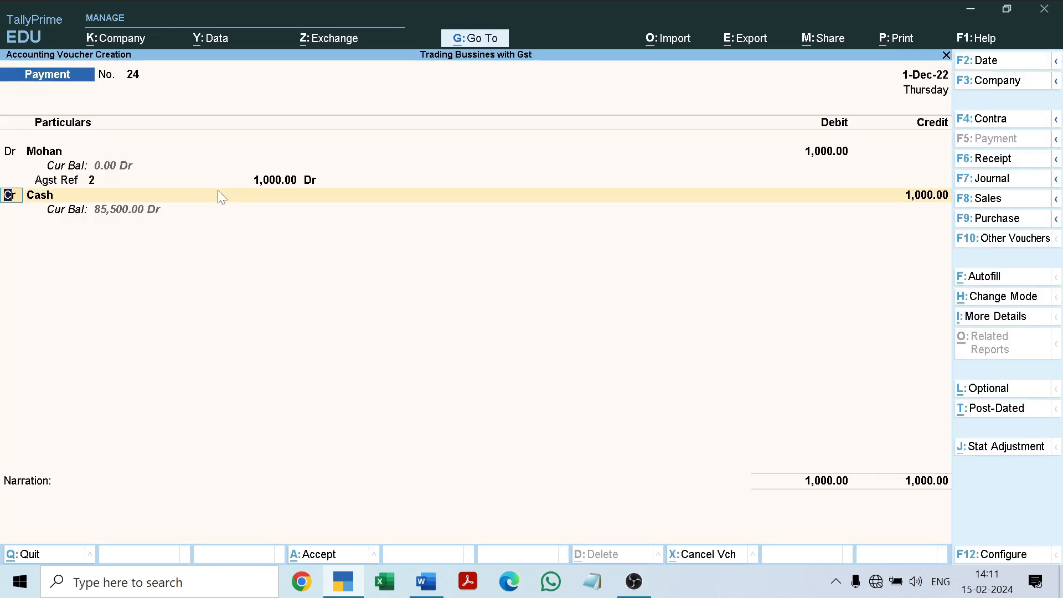
Step: Credit the payment to Cash, leave the narration blank, and save the payment voucher
key("Return")
key("Return")
key("Return")
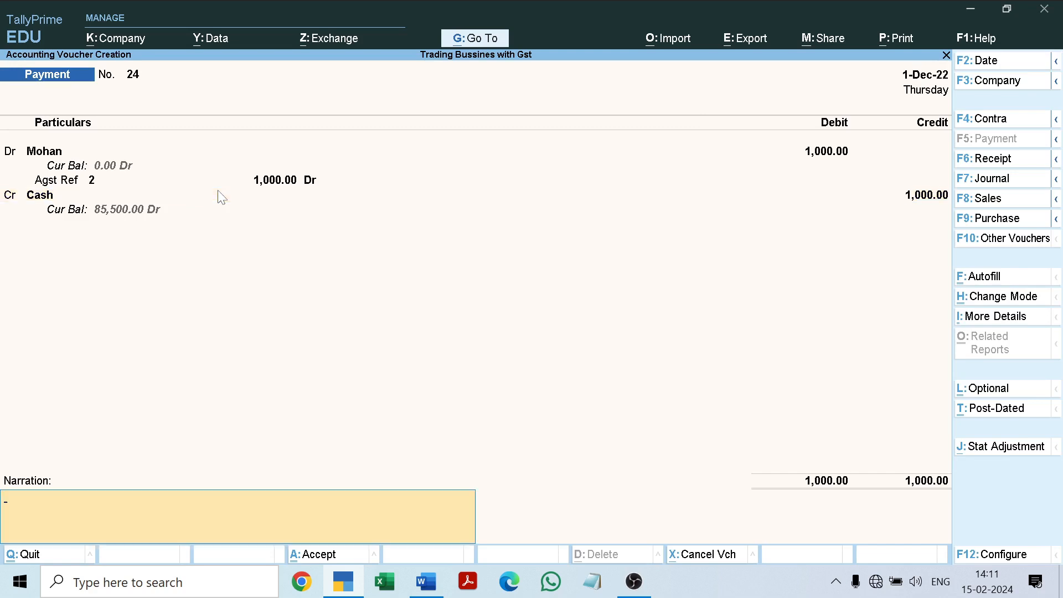
type("-")
key("Return")
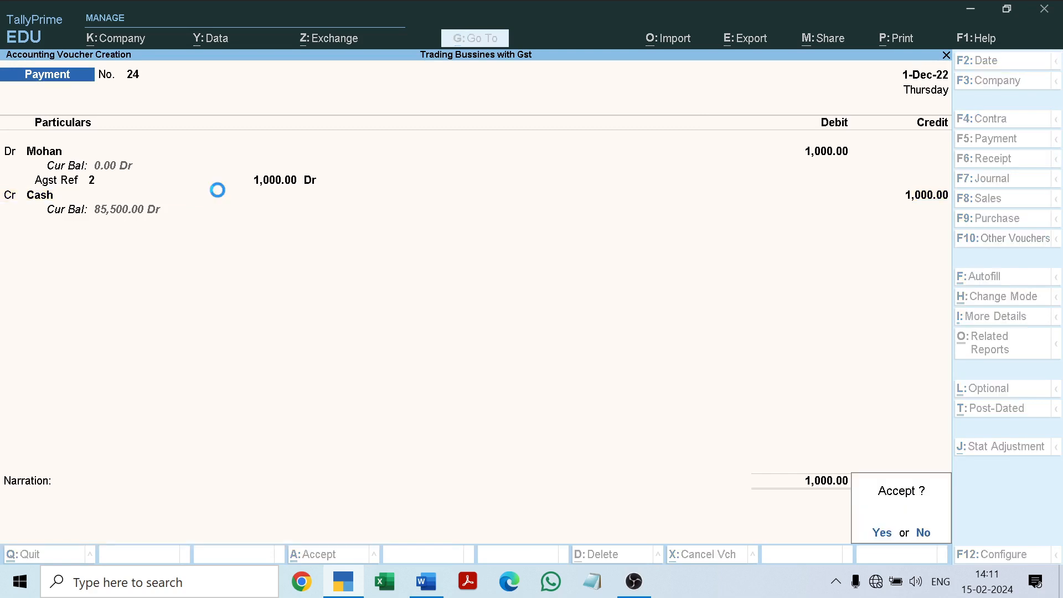
key("Return")
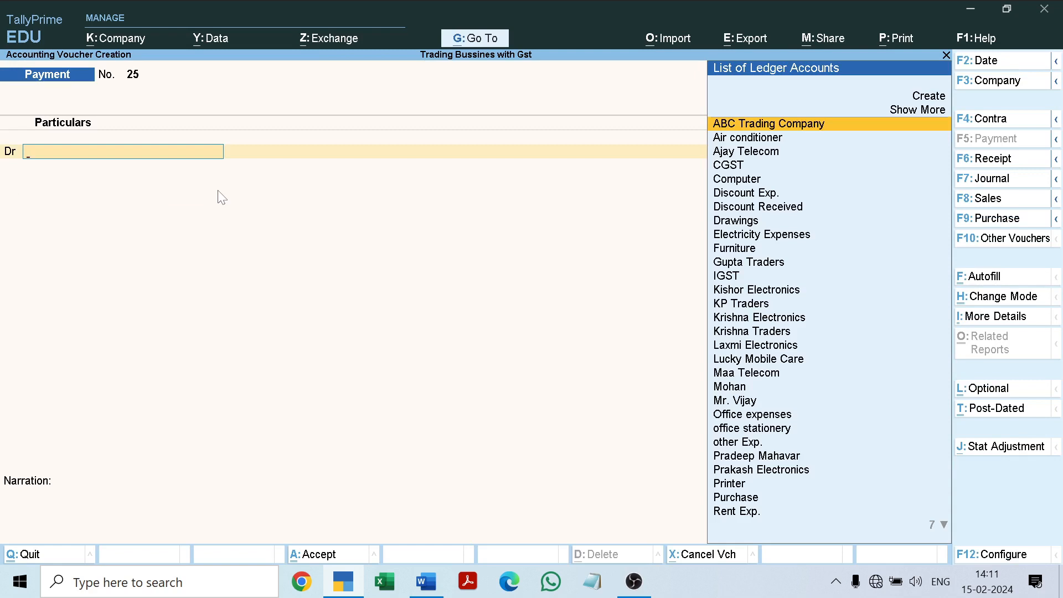
Step: Review the vouchers recorded for 1-Dec-22 in the Day Book, and return to the Gateway of Tally
key("Escape")
key("Return")
key("Down")
key("Return")
key("Down")
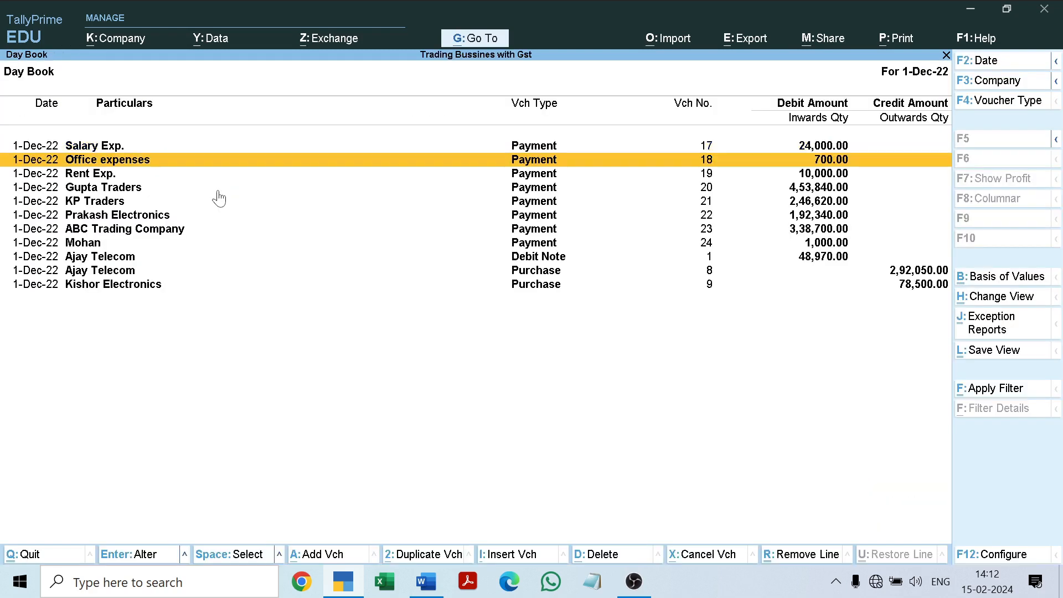
key("Down")
key("Down")
key("Down")
key("Down")
key("Down")
key("Down")
key("Down")
key("Down")
key("Down")
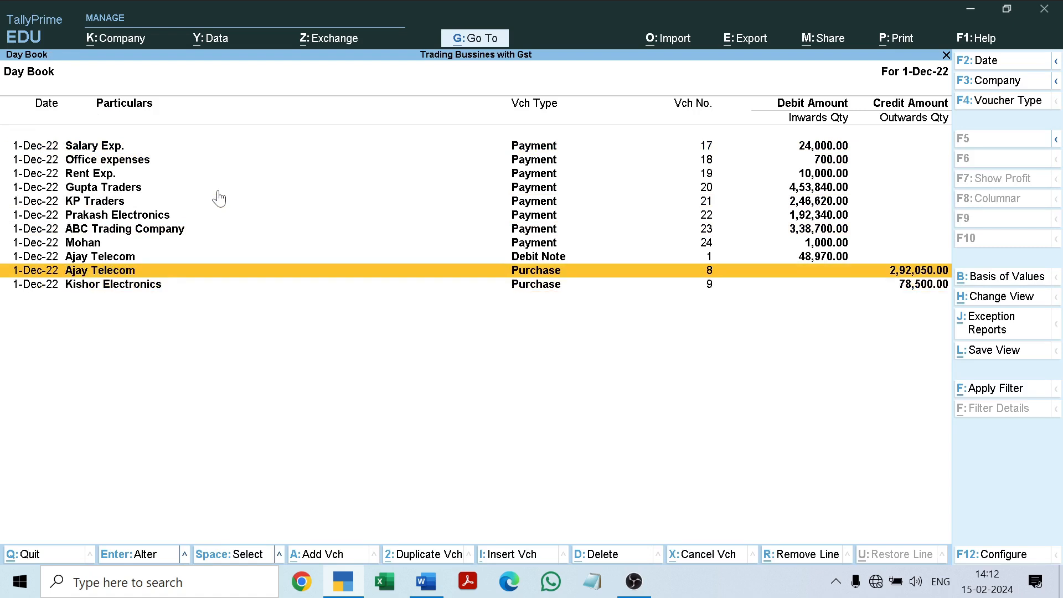
key("Up")
key("Up")
key("Up")
key("Down")
key("Down")
key("Down")
key("Escape")
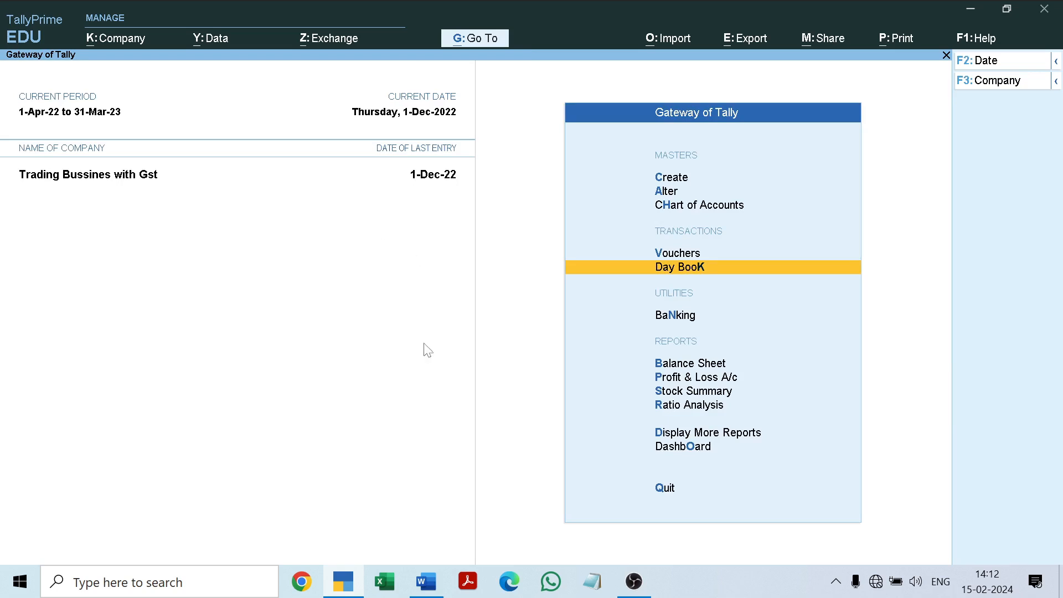
Step: Switch back to the Word list and review project entries 48 and 49
left_click(426, 582)
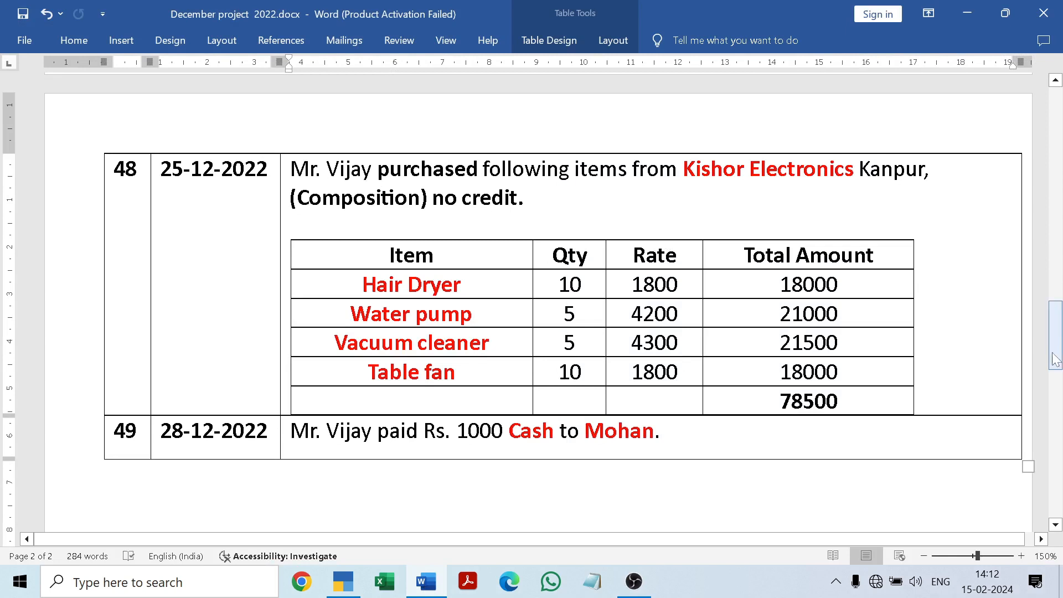
mouse_move(1060, 357)
left_mouse_down()
mouse_move(1061, 432)
mouse_move(1059, 352)
left_mouse_up()
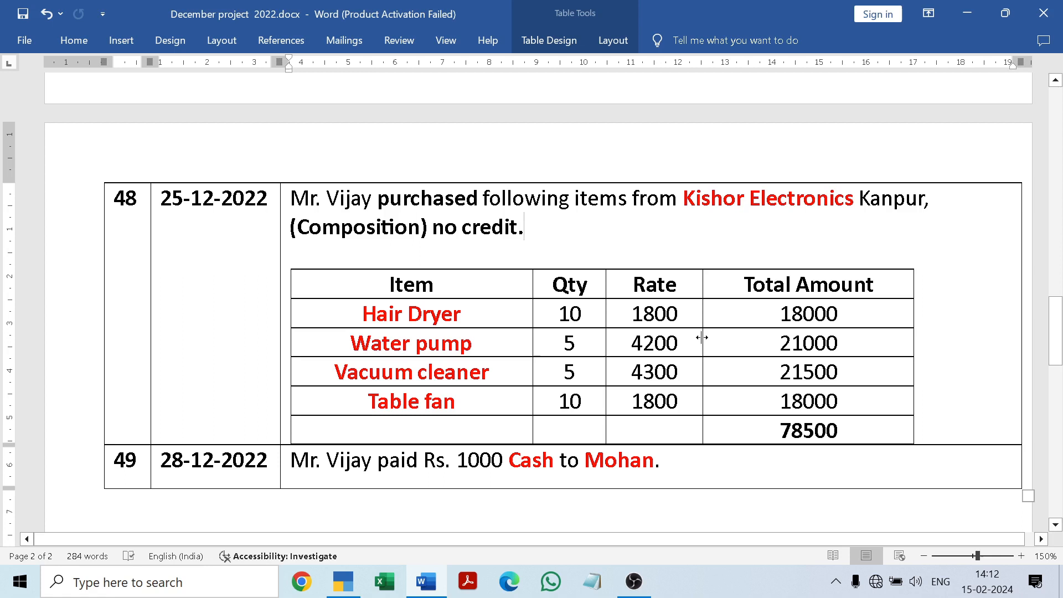
Step: Switch back to TallyPrime and open the Dashboard from the Gateway of Tally
left_click(432, 584)
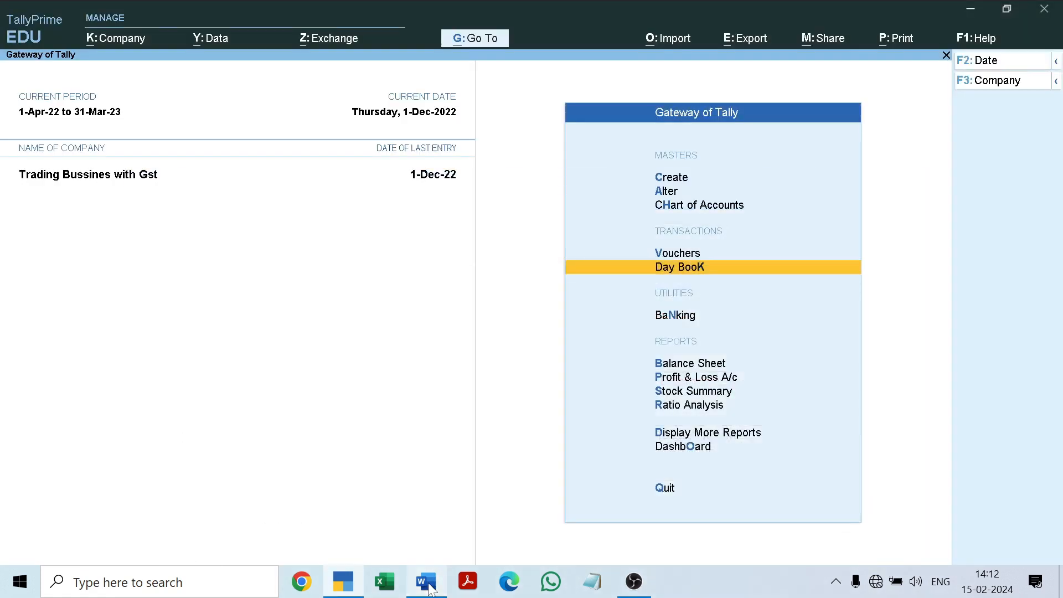
key("Down")
key("Down")
key("Down")
key("Down")
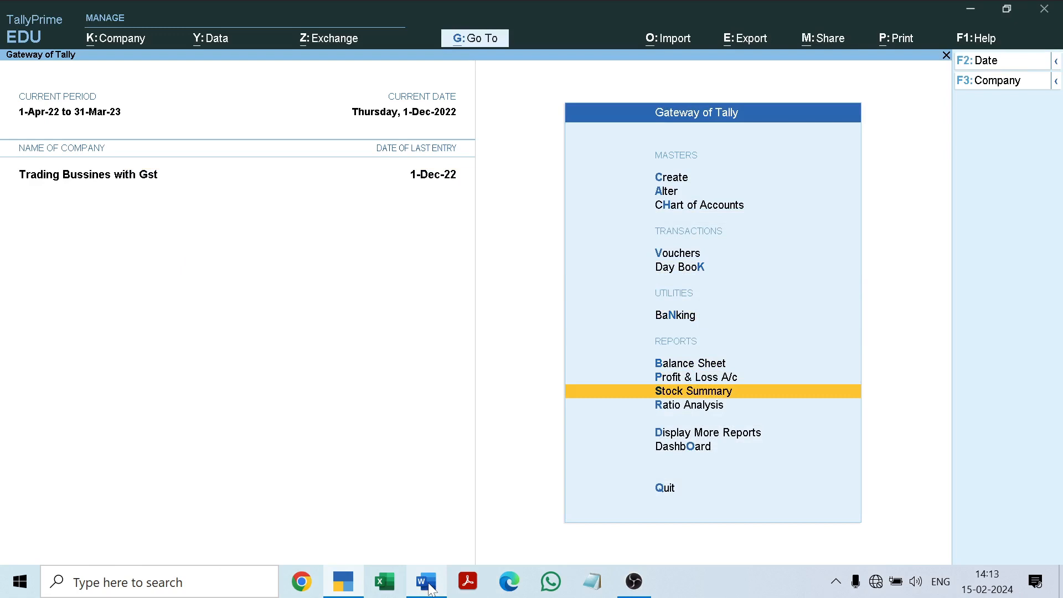
key("Down")
key("Down")
key("Down")
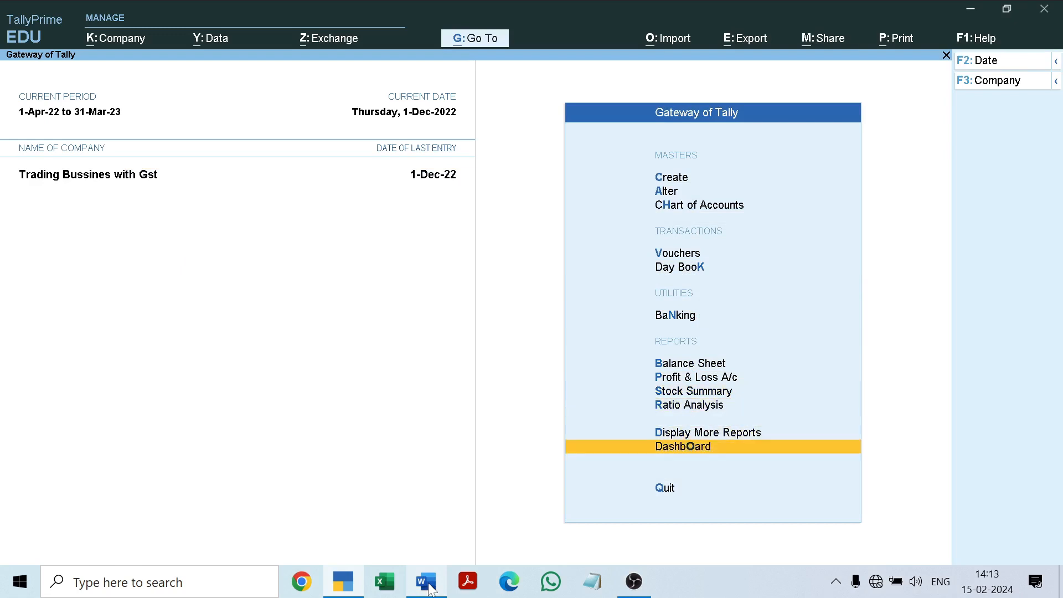
key("Return")
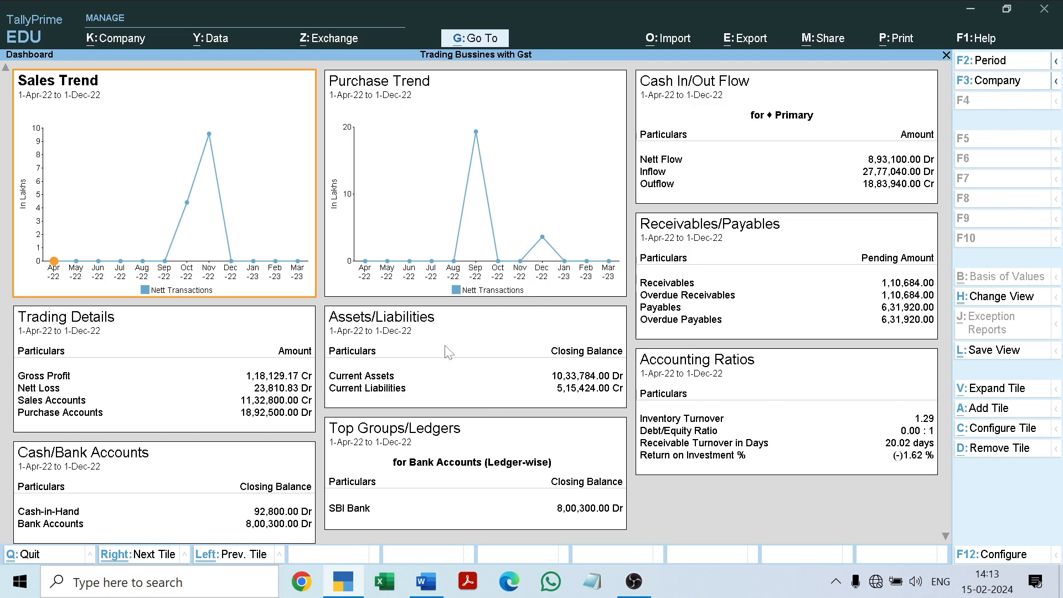
key("Escape")
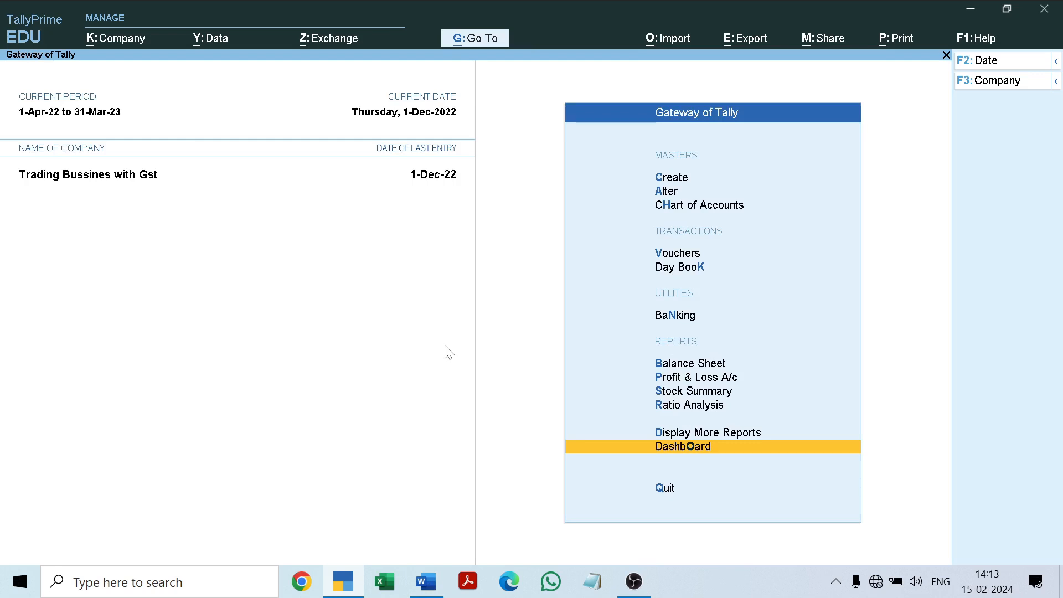
key("Return")
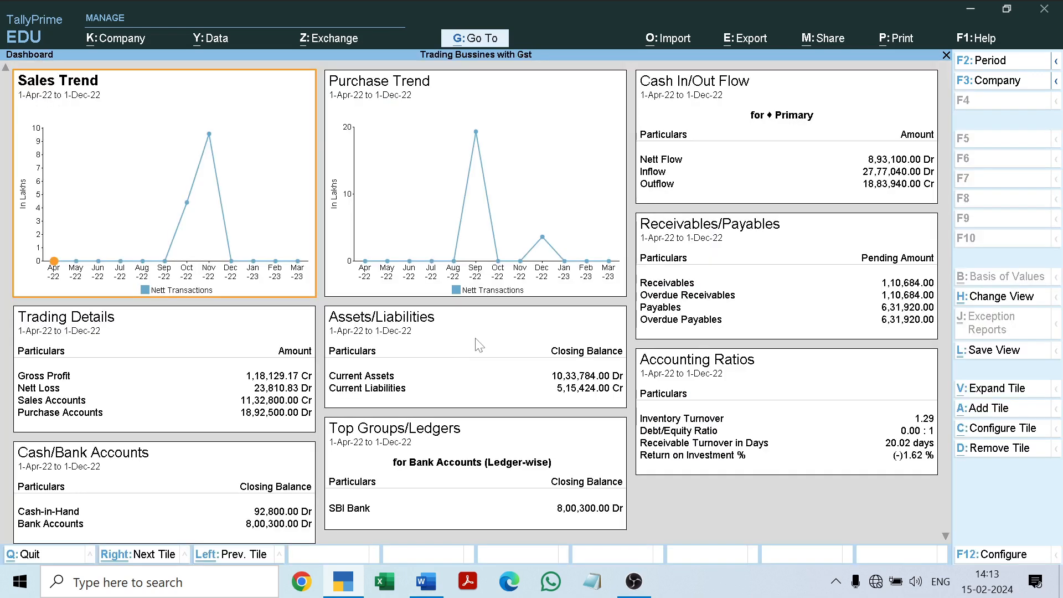
Step: Change the Dashboard to the saved view Dashboard - My View and look through its tiles
left_click(975, 301)
key("Down")
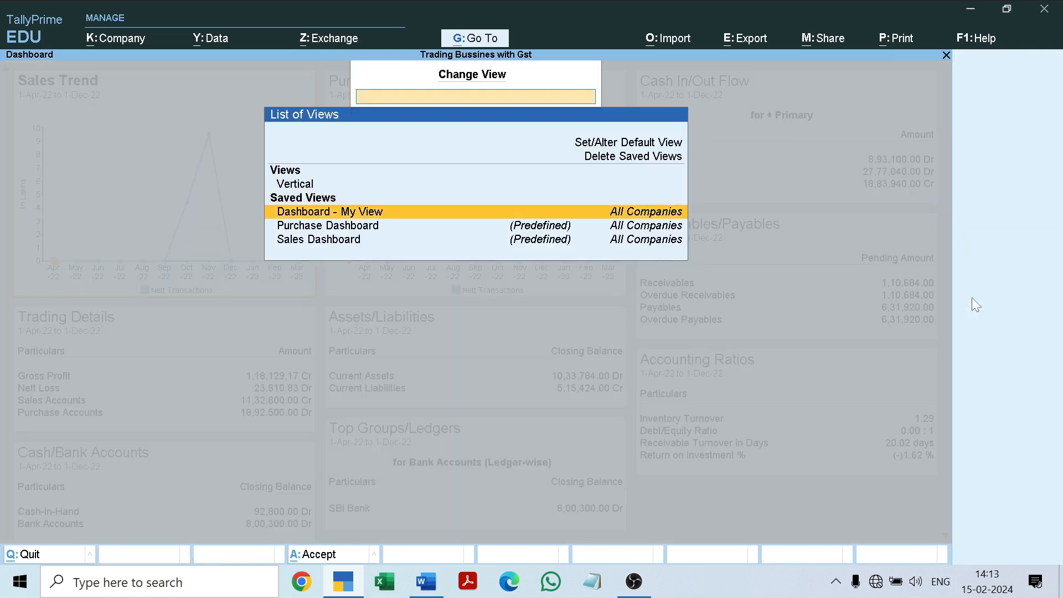
key("Return")
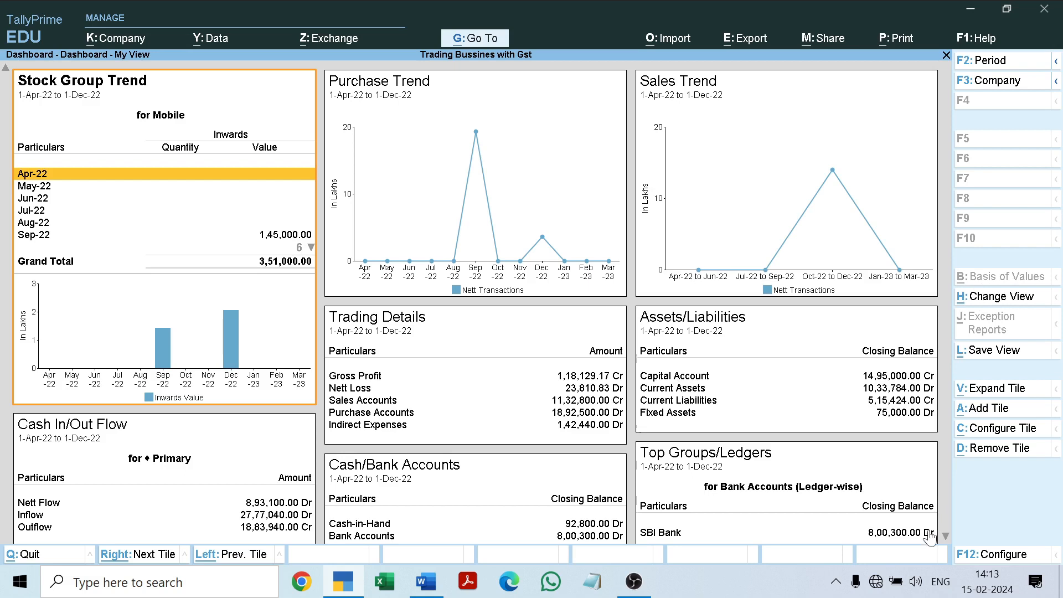
left_click(947, 536)
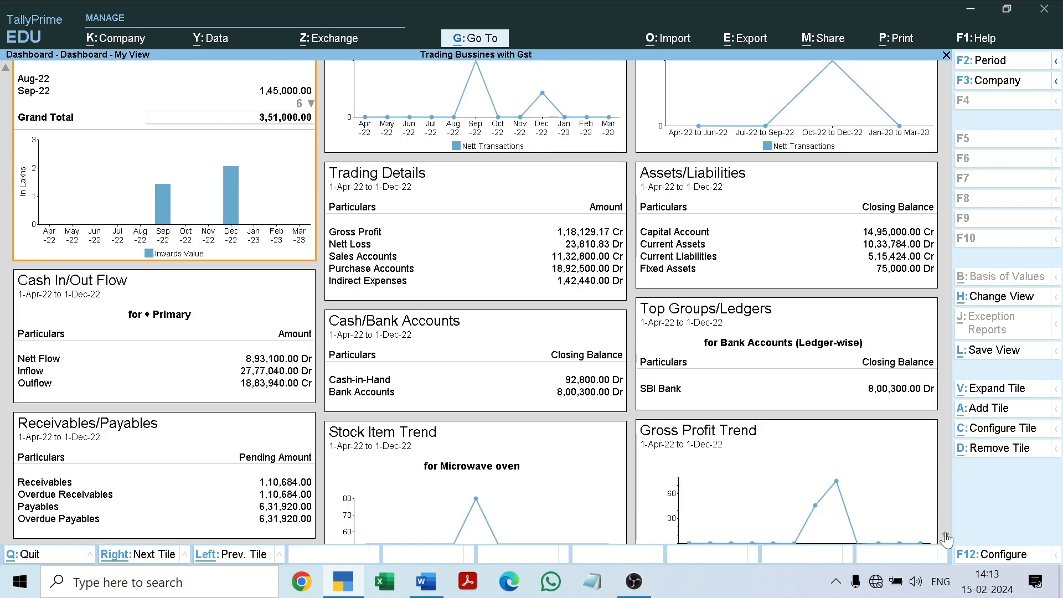
left_click(947, 536)
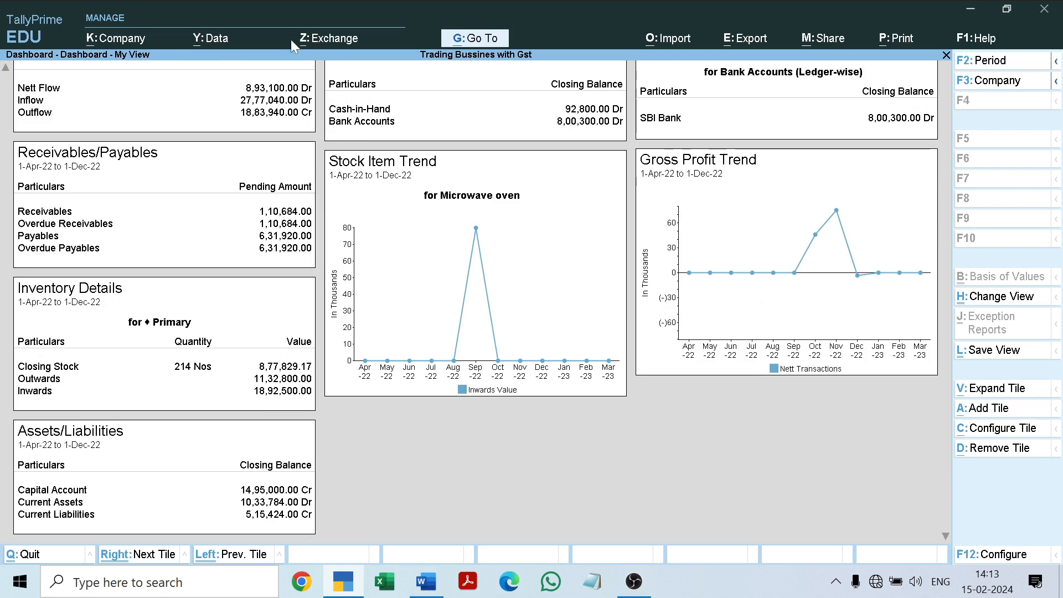
left_click(7, 69)
left_click(7, 70)
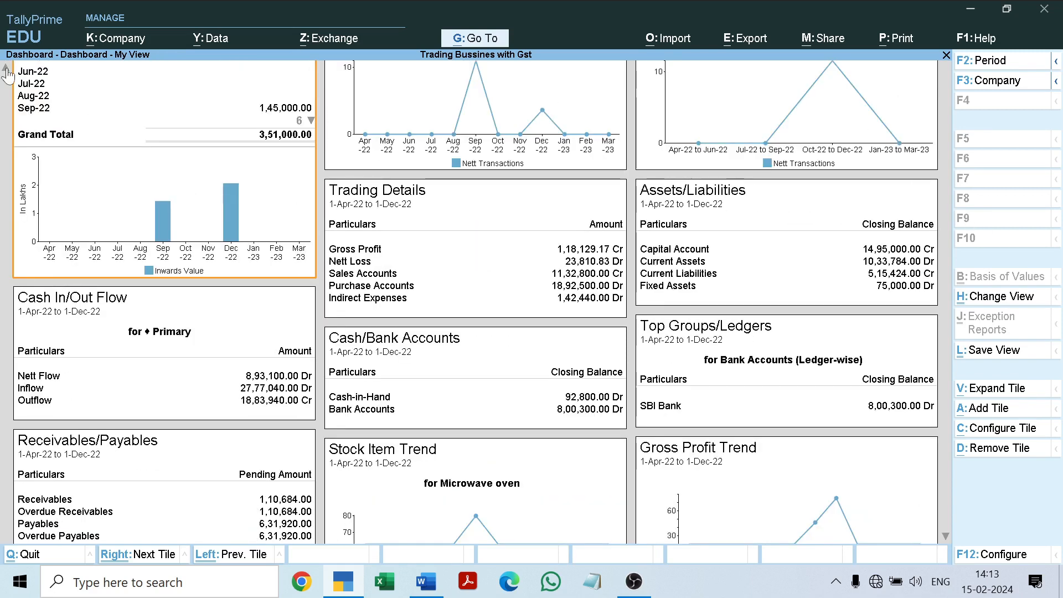
Step: Drill down from Current Liabilities in the Assets/Liabilities tile to the Sundry Creditors group summary
left_click(686, 275)
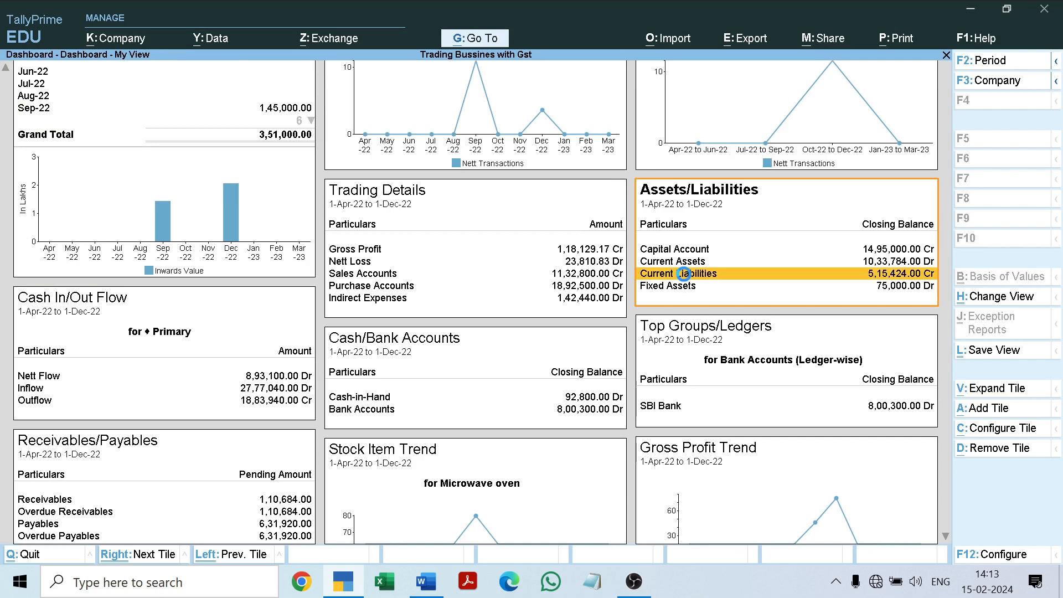
left_click(685, 275)
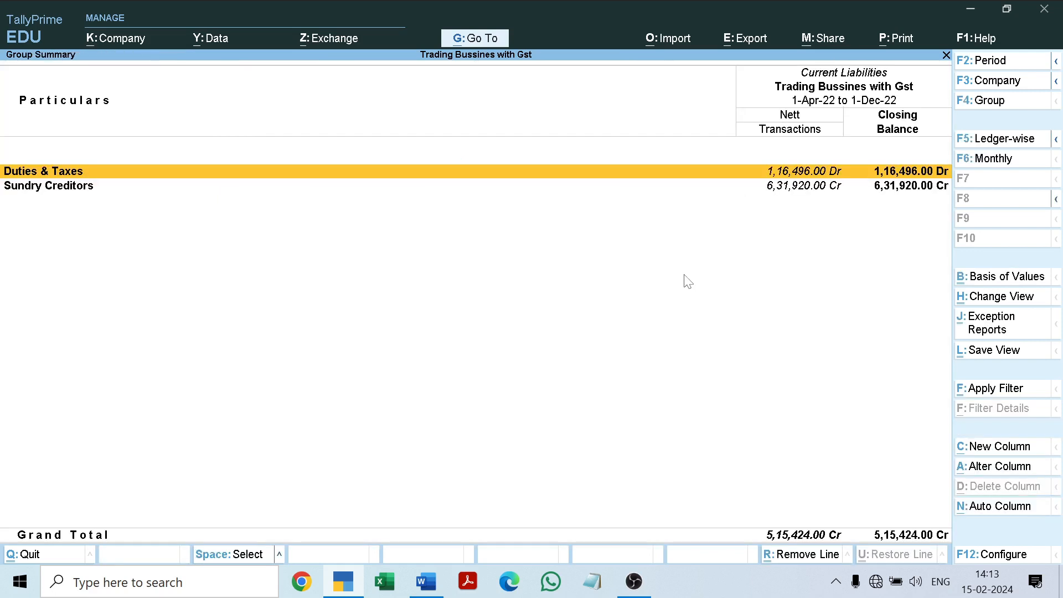
key("Down")
key("Return")
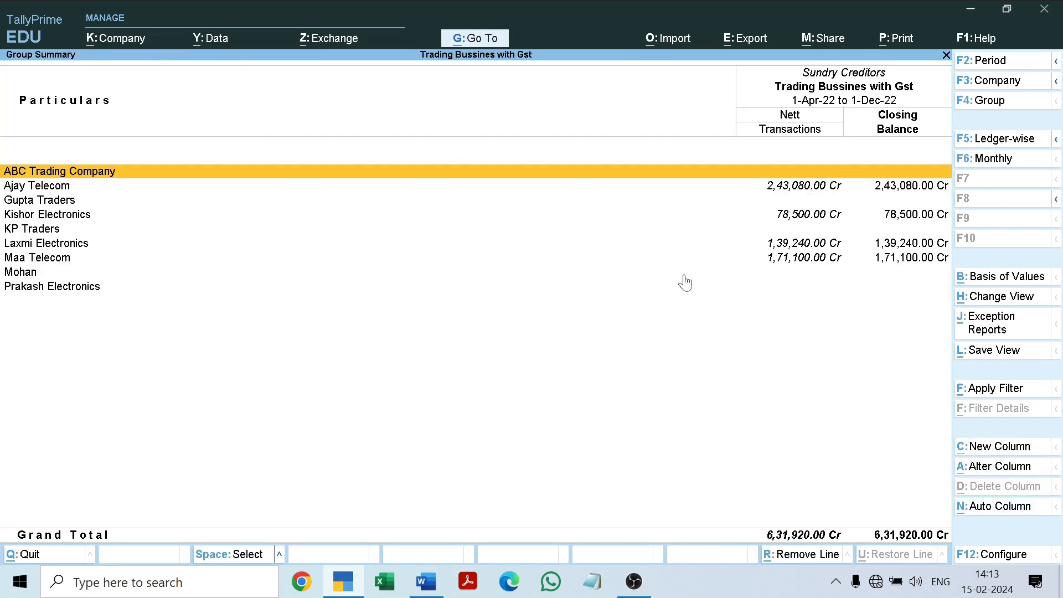
Step: Examine the closing balances of the individual creditors, including Kishor Electronics, and return to the Gateway of Tally
key("Down")
key("Down")
key("Down")
key("Down")
key("Down")
key("Down")
key("Down")
key("Down")
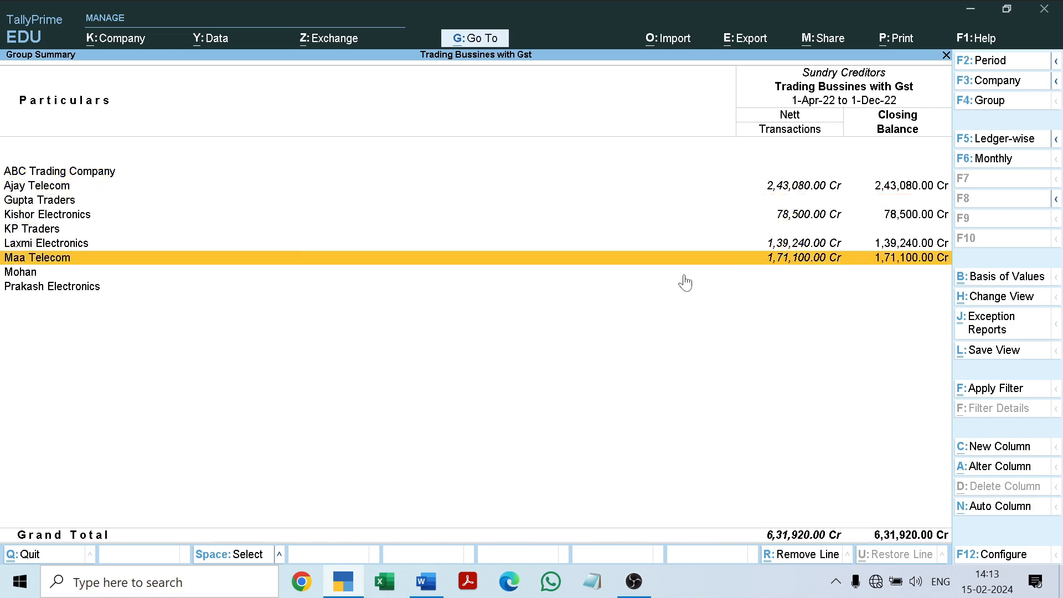
key("Up")
key("Up")
key("Up")
key("Up")
key("Up")
key("Up")
key("Up")
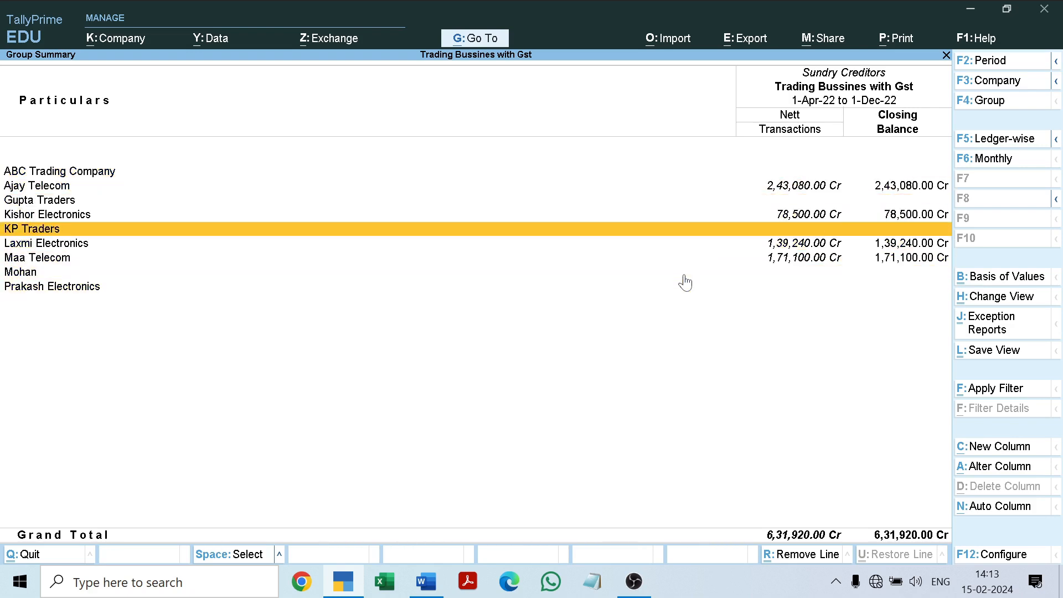
key("Down")
key("Down")
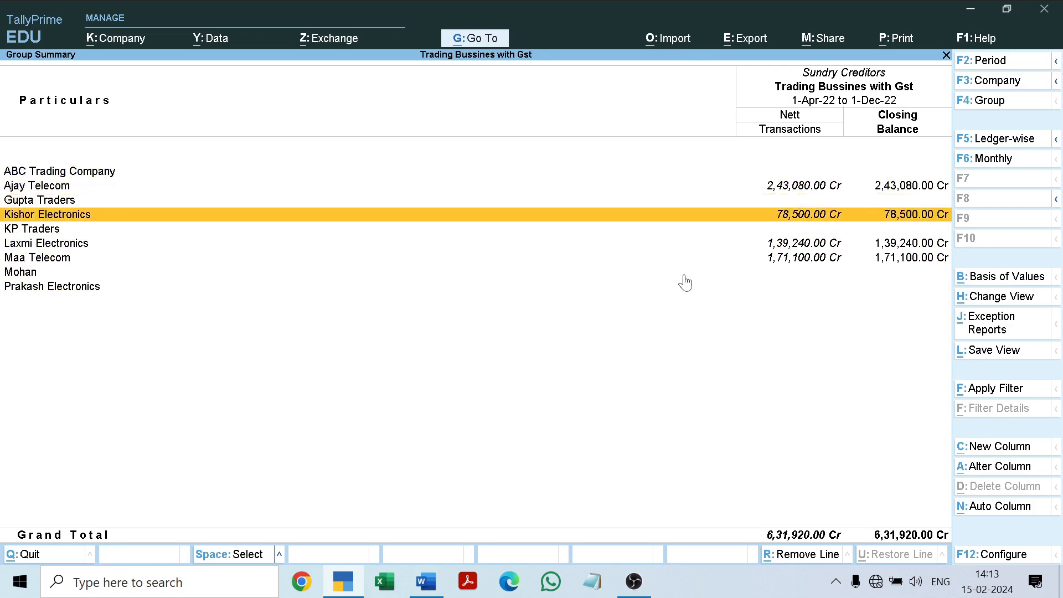
key("Escape")
key("Escape")
key("Escape")
key("Escape")
key("Escape")
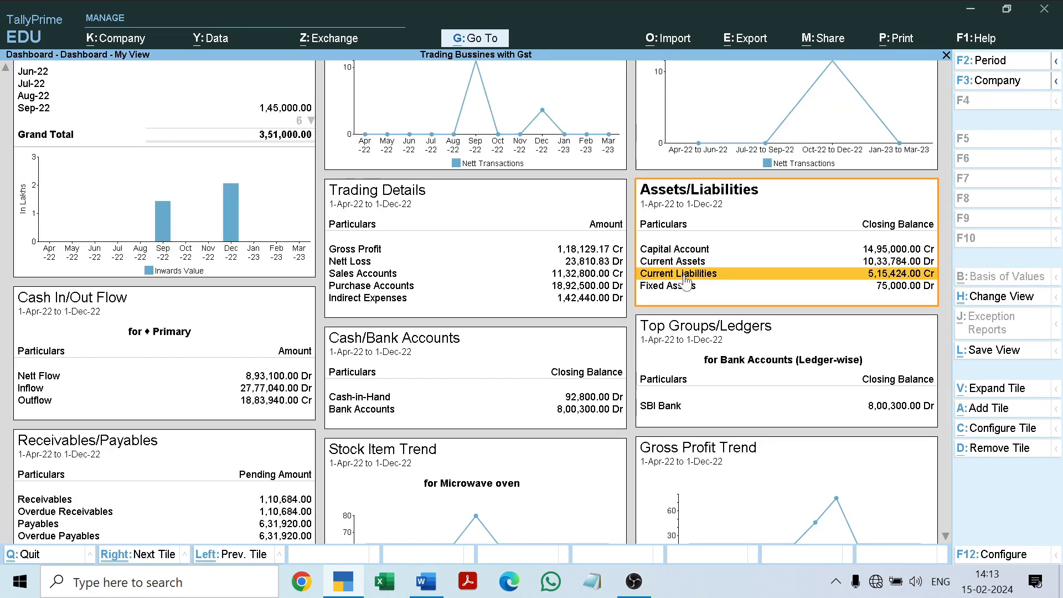
key("Escape")
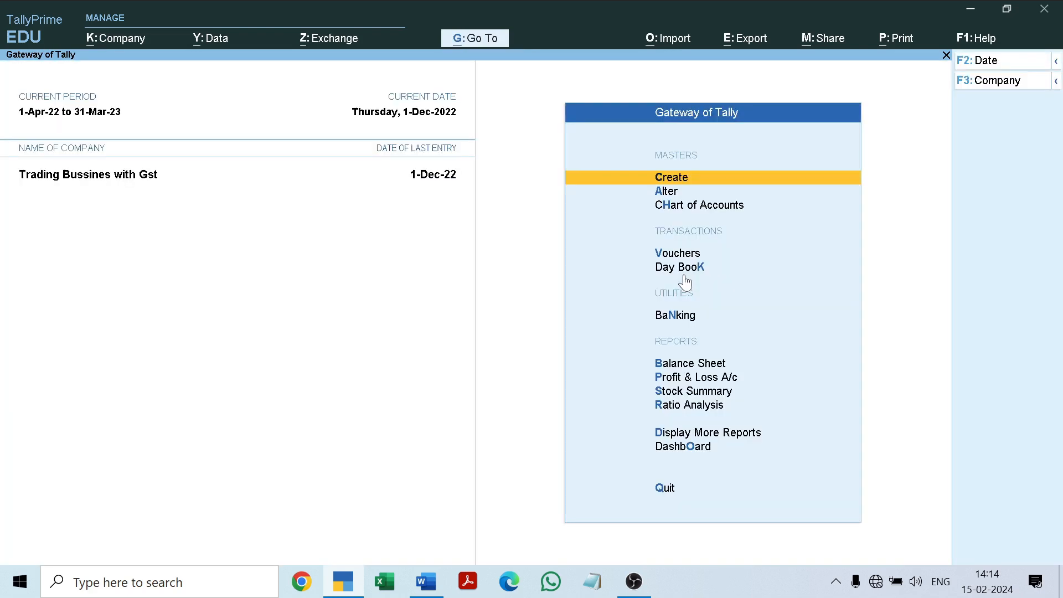
Step: Open the Trial Balance report and expand it to the detailed format
key("d")
key("t")
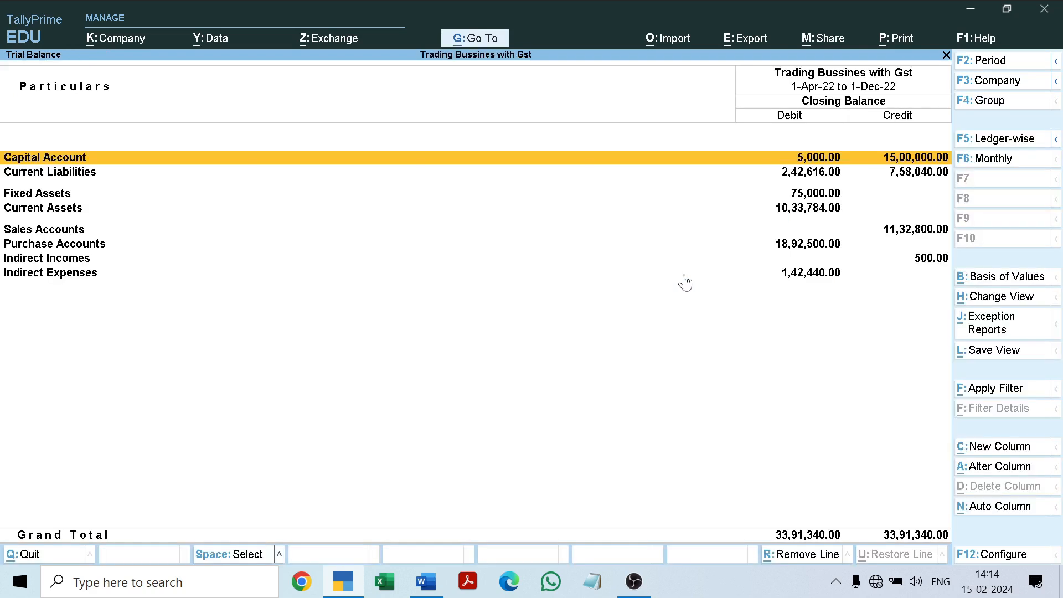
key("alt+F5")
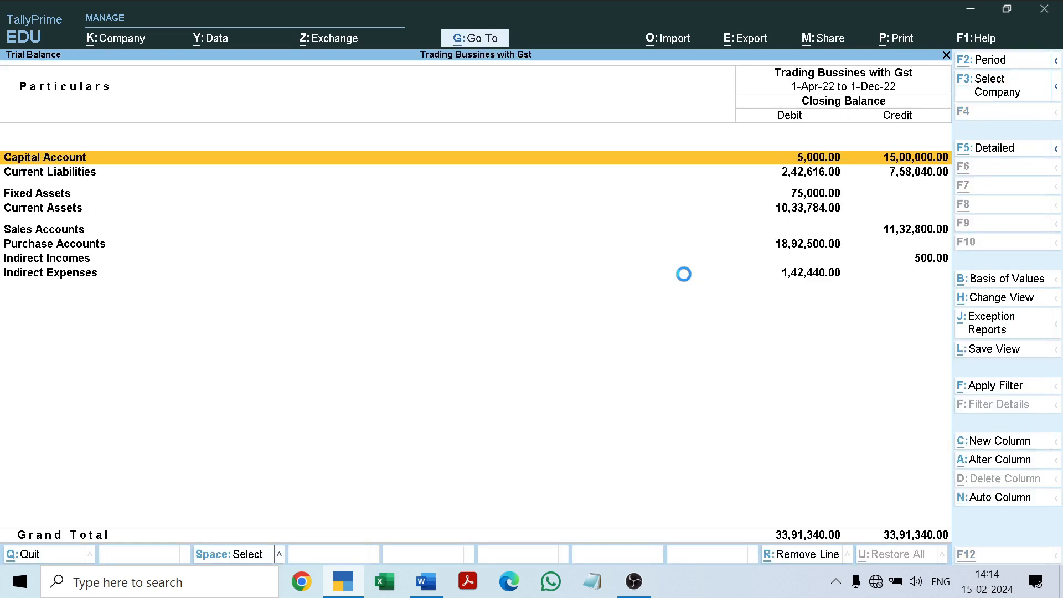
Step: Review the detailed account balances and open the Sundry Creditors group under Current Liabilities
key("Down")
key("Down")
key("Down")
key("Down")
key("Down")
key("Down")
key("Down")
key("Down")
key("Down")
key("Down")
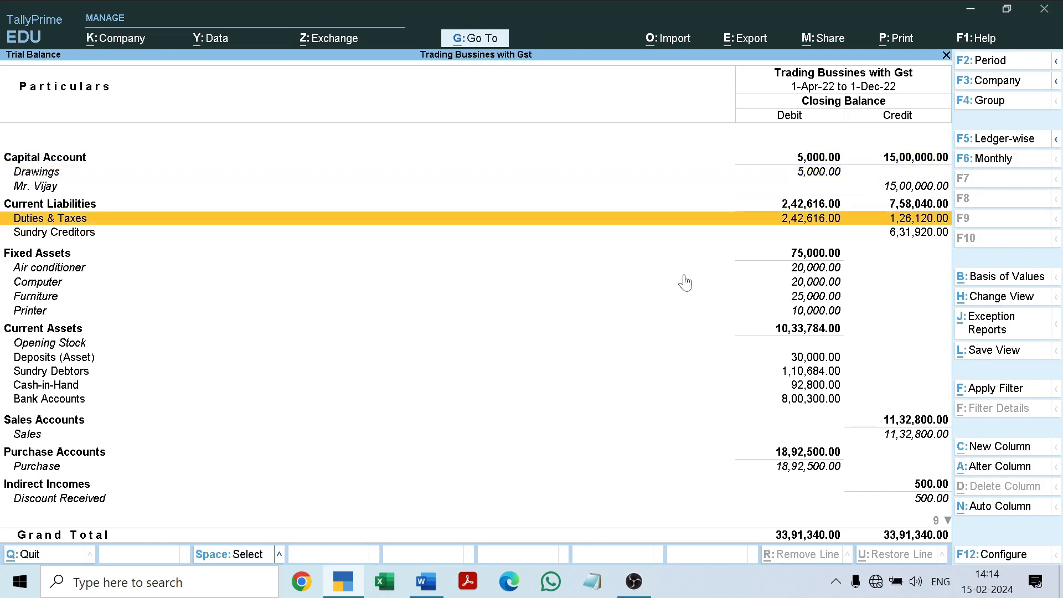
key("Up")
key("Up")
key("Up")
key("Up")
key("Up")
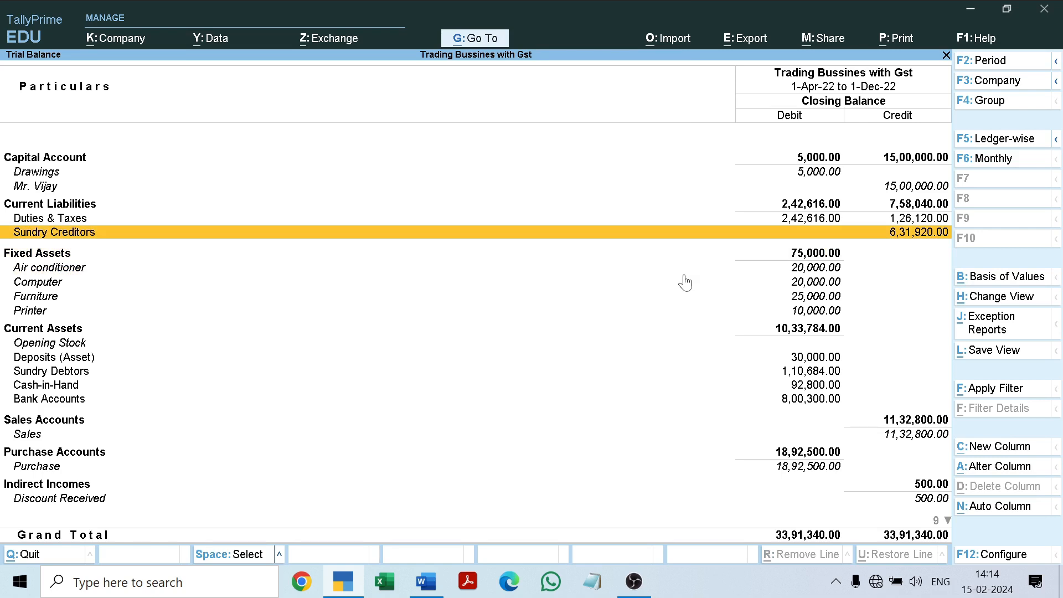
key("Return")
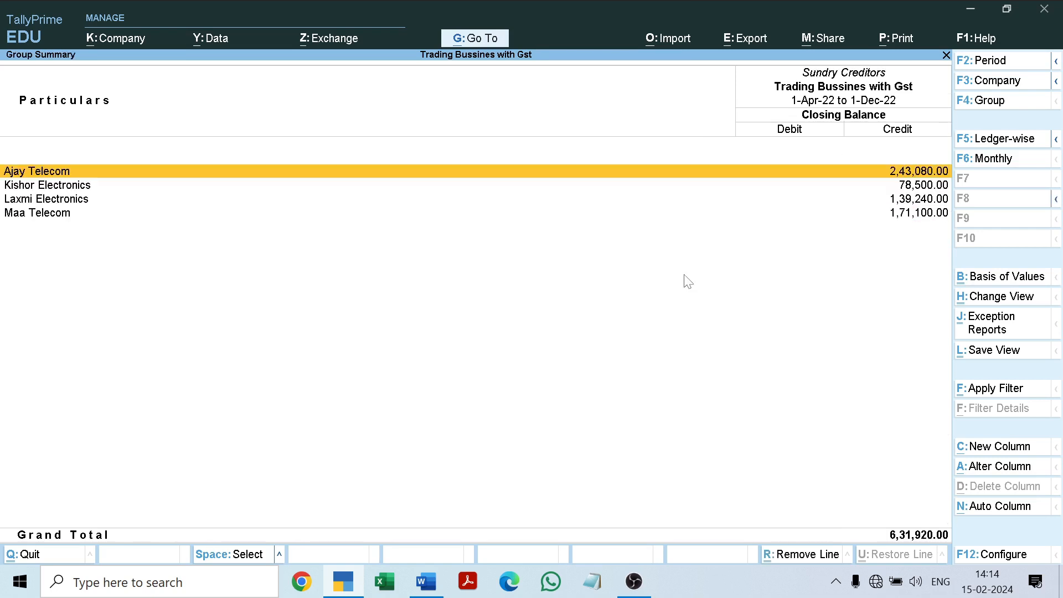
Step: Check the credit balances of the listed sundry creditors, and return to the Display More Reports list
key("Down")
key("Down")
key("Down")
key("Up")
key("Up")
key("Up")
key("Down")
key("Down")
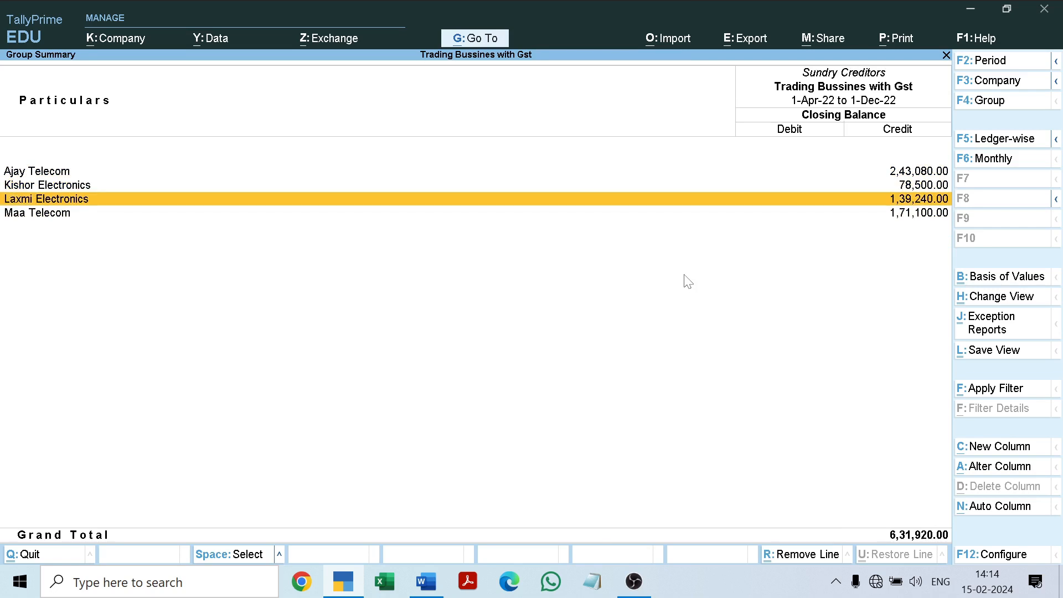
key("Escape")
key("Escape")
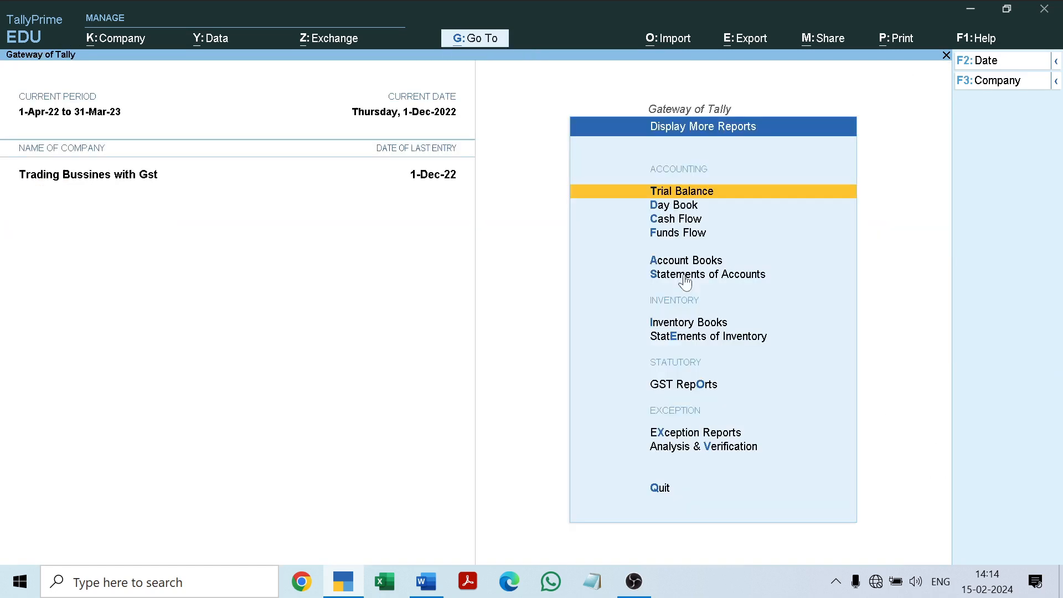